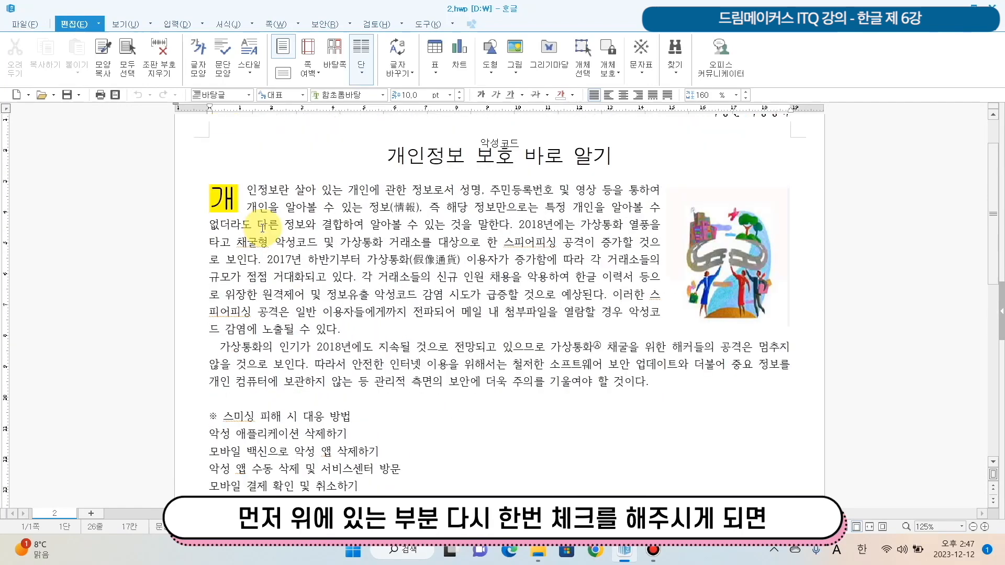
{"action": "scroll", "coordinate": [361, 220], "scroll_direction": "up", "scroll_amount": 1}
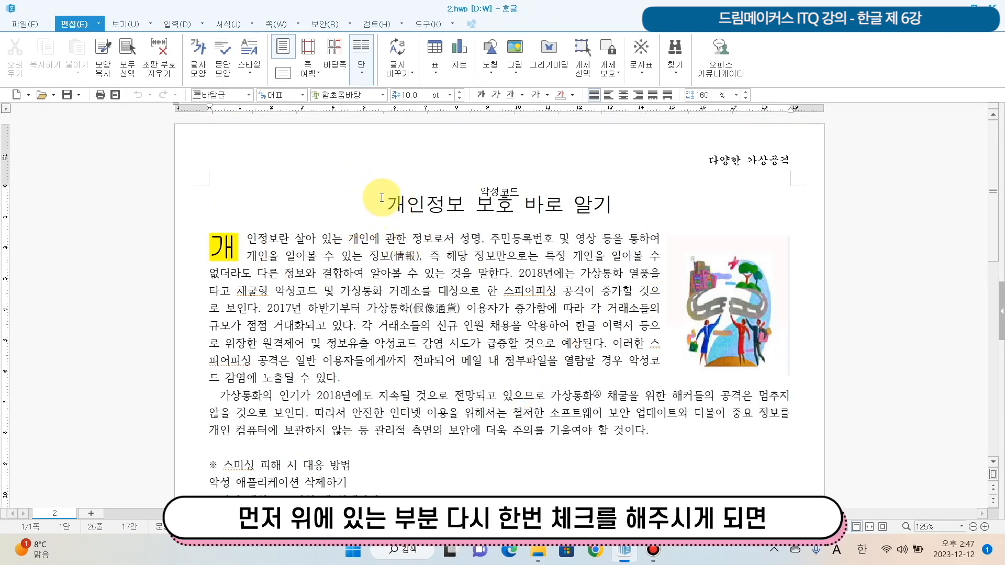
- Review the document from its title down to the "※ 스미싱 피해 시 대응 방법" heading and dismiss the antivirus pop-up
{"action": "scroll", "coordinate": [595, 425], "scroll_direction": "down", "scroll_amount": 1}
{"action": "scroll", "coordinate": [595, 425], "scroll_direction": "down", "scroll_amount": 1}
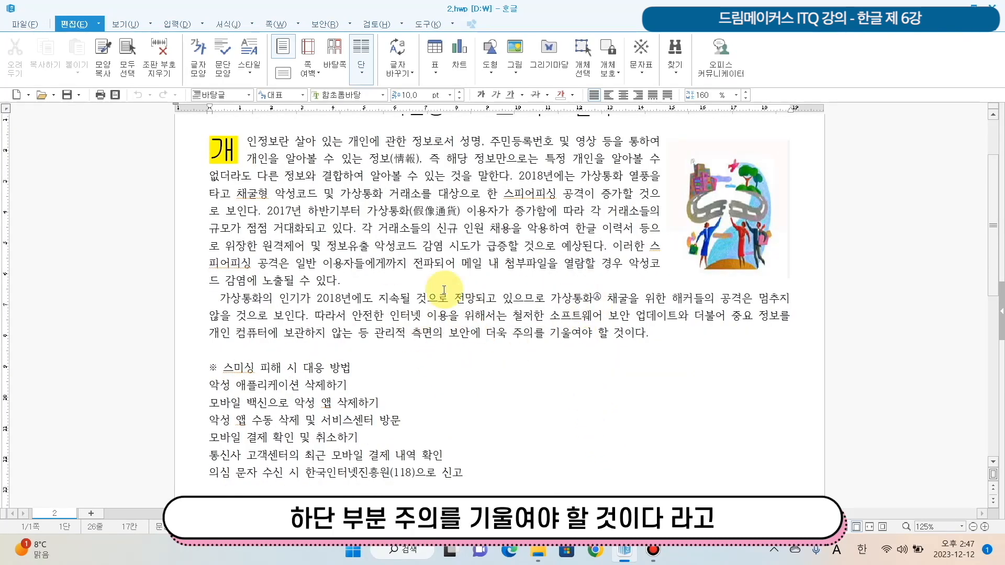
{"action": "left_click", "coordinate": [675, 333]}
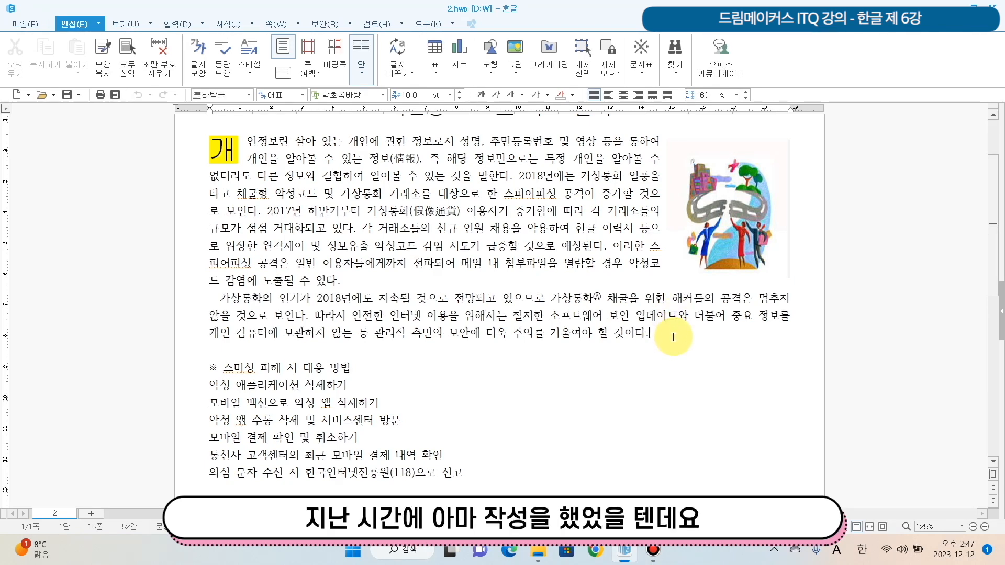
{"action": "scroll", "coordinate": [674, 336], "scroll_direction": "down", "scroll_amount": 3}
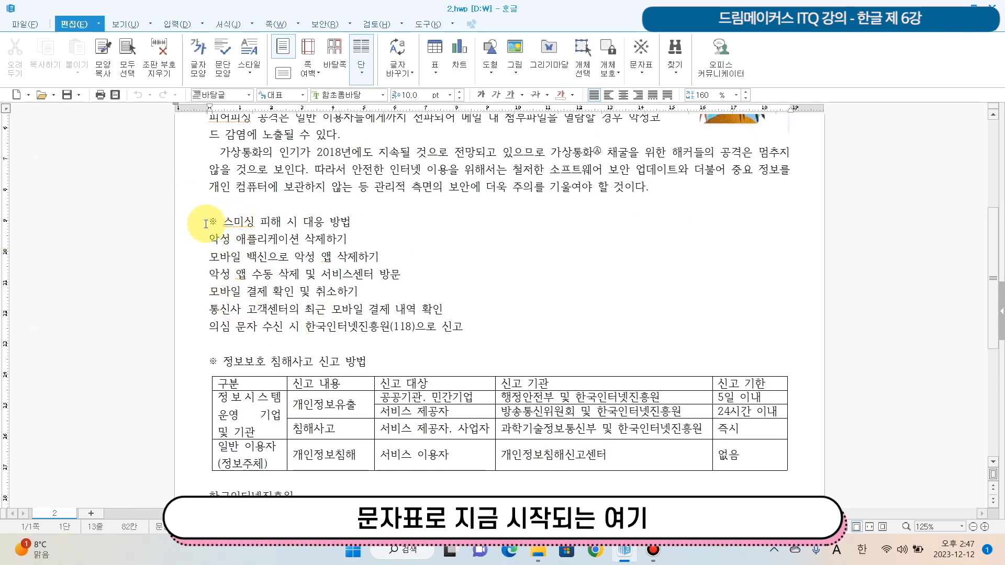
{"action": "left_click_drag", "start_coordinate": [223, 222], "coordinate": [356, 224]}
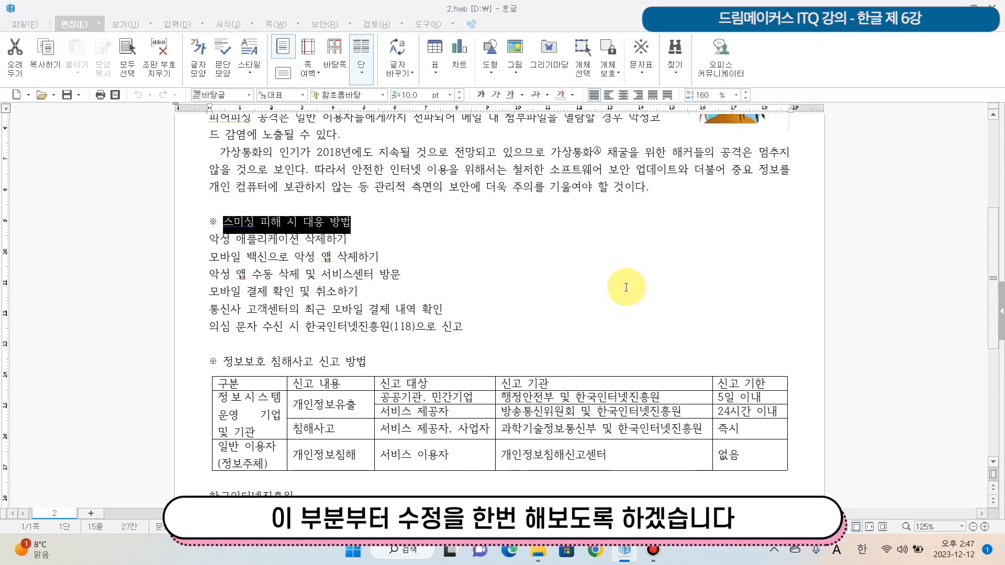
{"action": "left_click", "coordinate": [357, 237]}
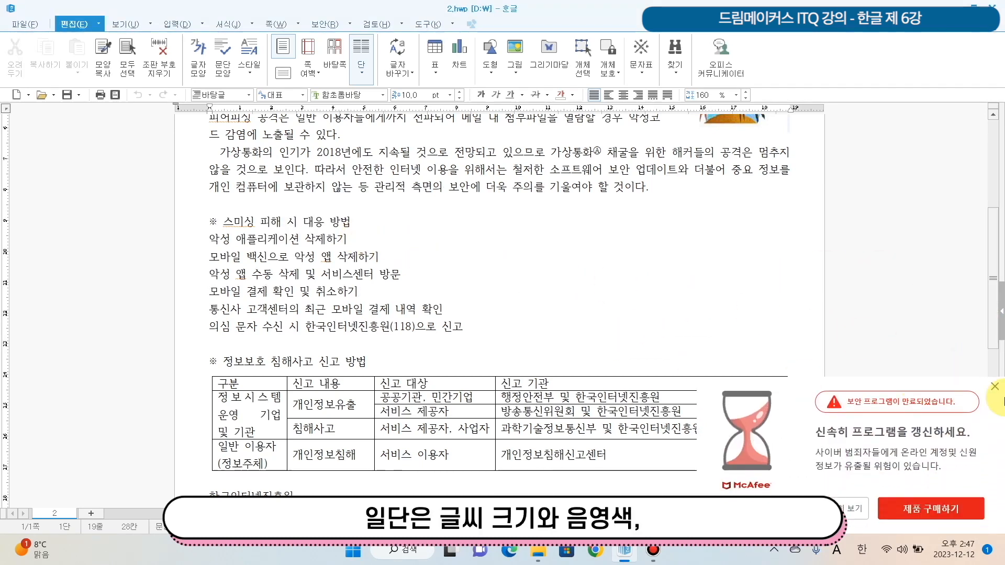
{"action": "left_click", "coordinate": [994, 388]}
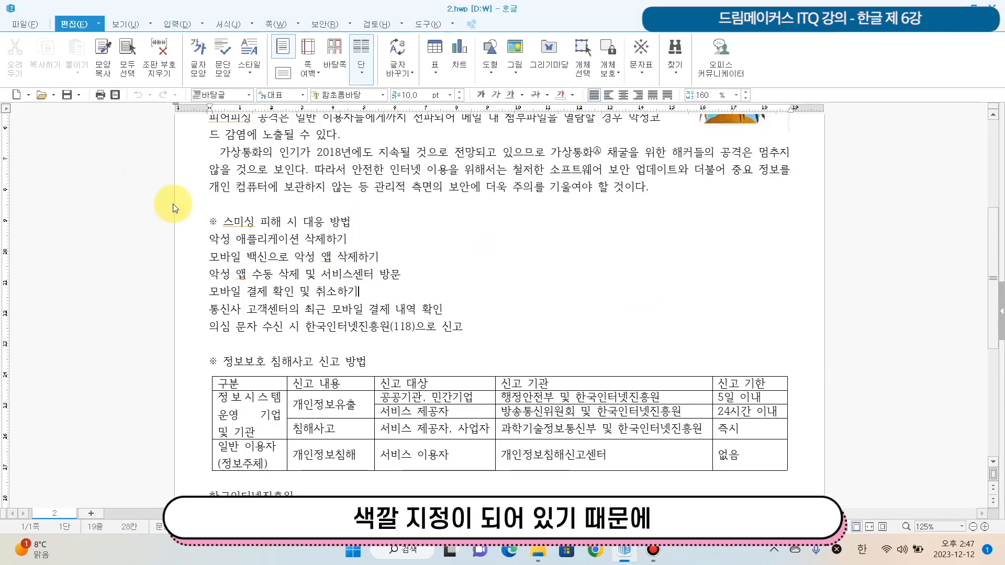
- Format the whole "※ 스미싱 피해 시 대응 방법" heading in the 돋움 font at 18 pt
{"action": "left_click_drag", "start_coordinate": [209, 222], "coordinate": [346, 230]}
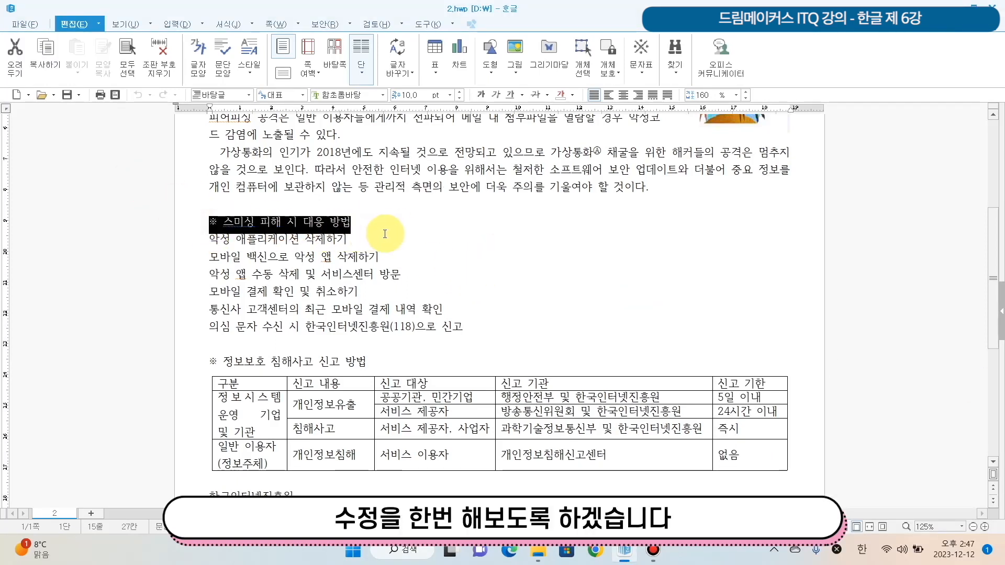
{"action": "left_click", "coordinate": [377, 226]}
{"action": "left_click_drag", "start_coordinate": [205, 224], "coordinate": [356, 224]}
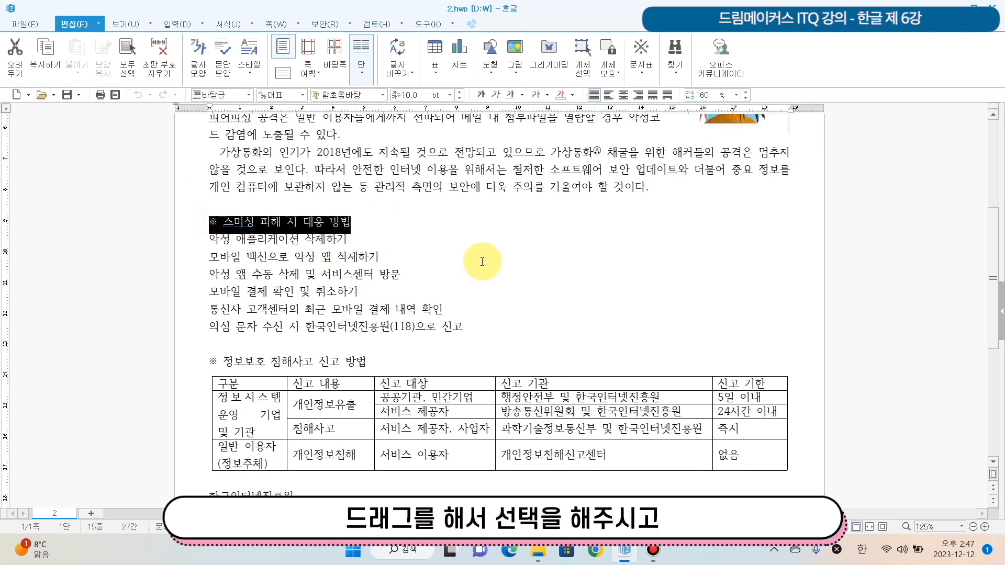
{"action": "left_click", "coordinate": [383, 99]}
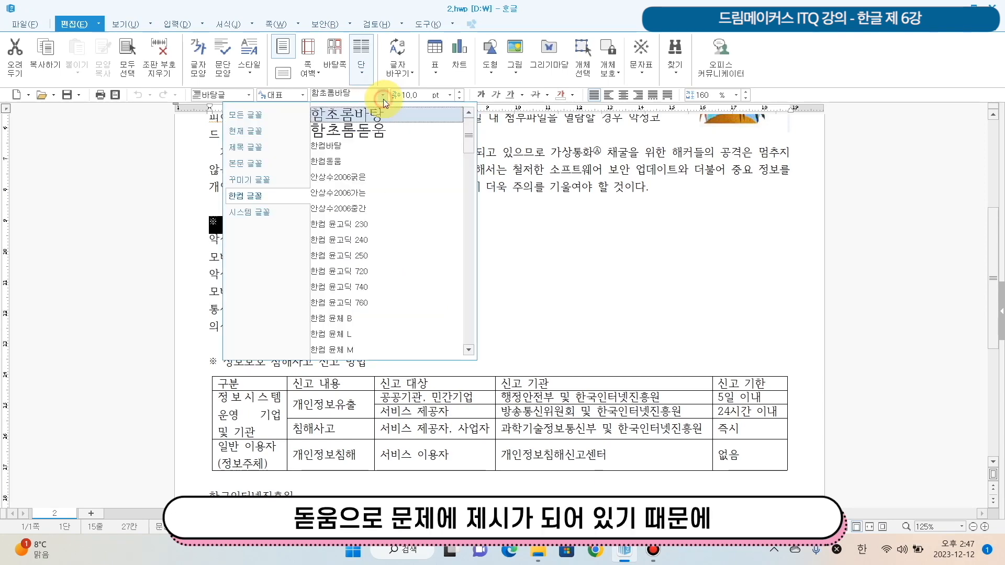
{"action": "left_click", "coordinate": [245, 115]}
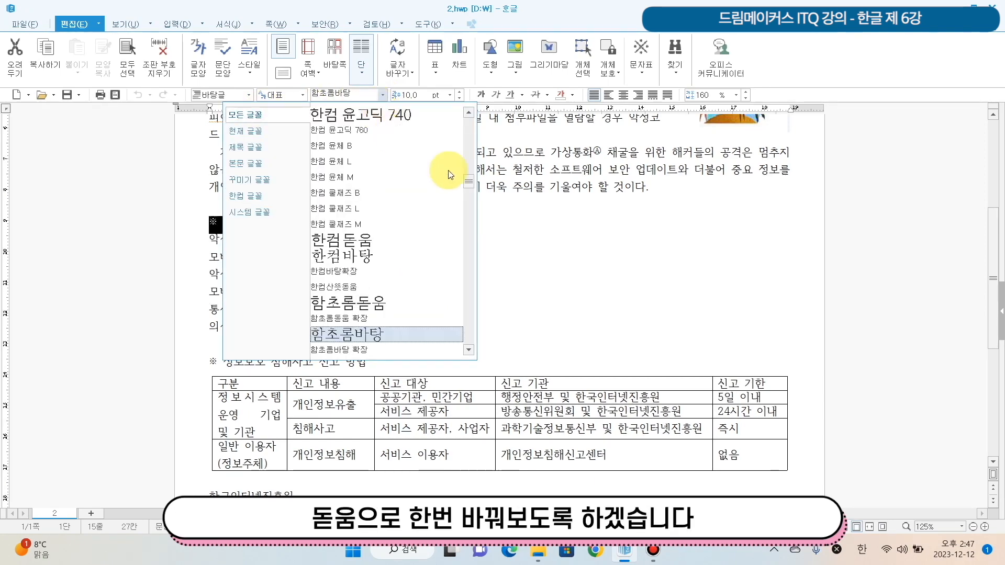
{"action": "scroll", "coordinate": [456, 146], "scroll_direction": "up", "scroll_amount": 5}
{"action": "left_click", "coordinate": [458, 126]}
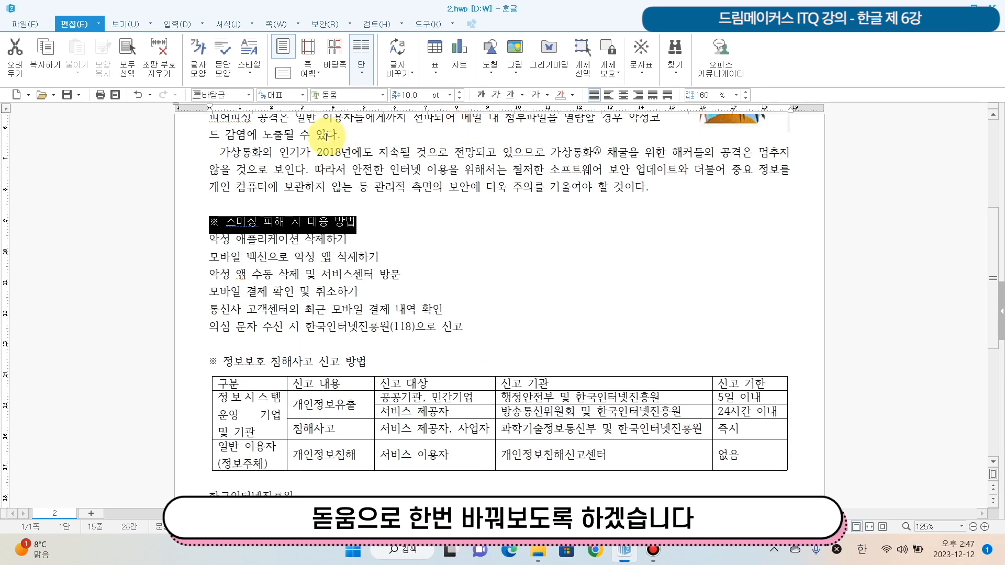
{"action": "left_click", "coordinate": [452, 95]}
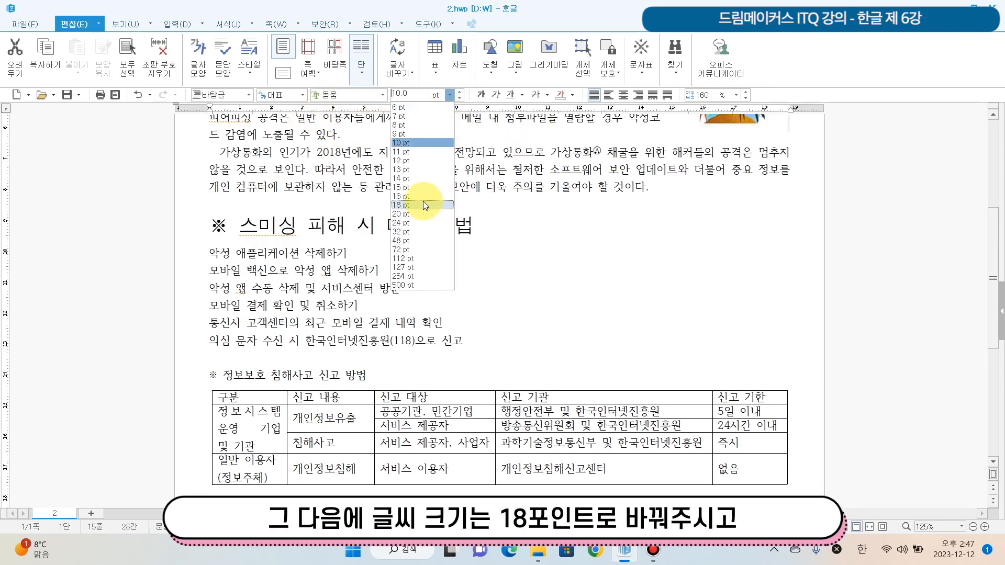
{"action": "left_click", "coordinate": [424, 204]}
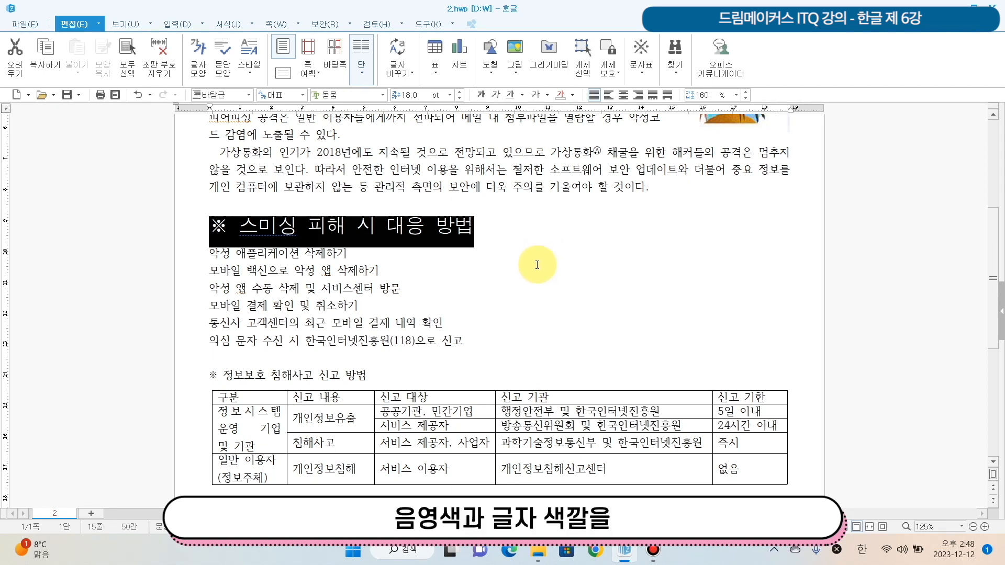
{"action": "left_click", "coordinate": [474, 284]}
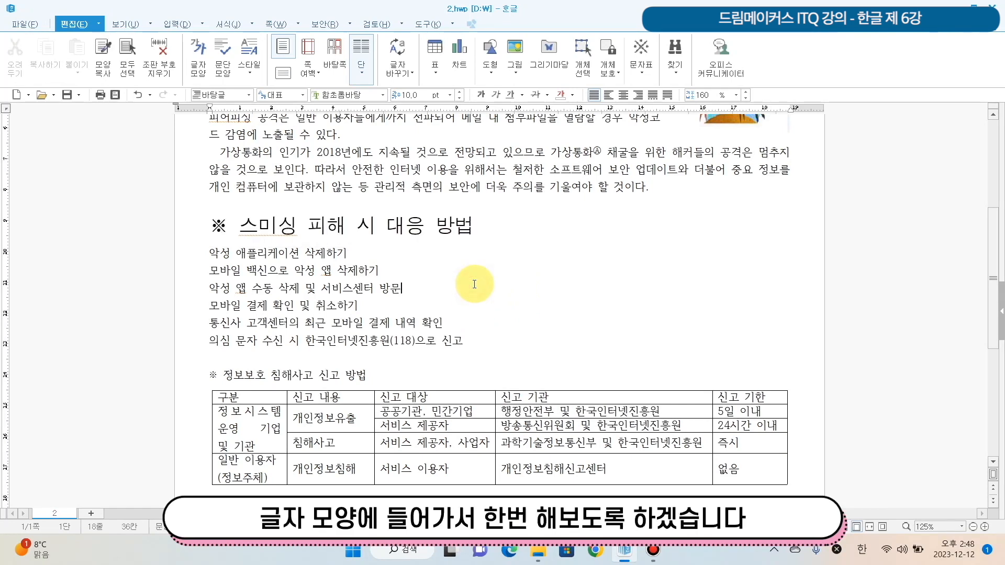
- In the character shape settings, choose white text for "스미싱 피해 시 대응 방법", excluding the ※ symbol
{"action": "left_click", "coordinate": [243, 229]}
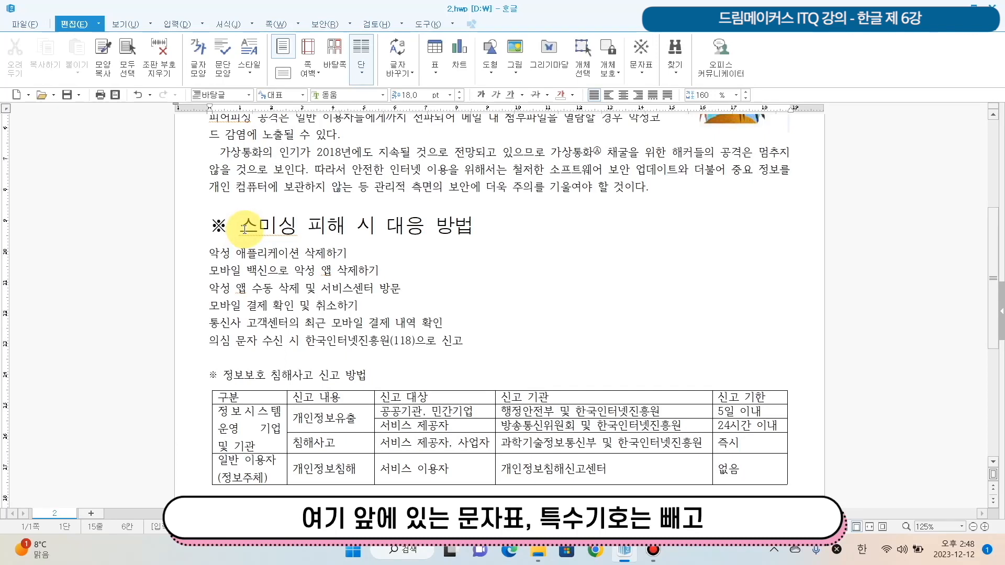
{"action": "left_click_drag", "start_coordinate": [247, 229], "coordinate": [469, 225]}
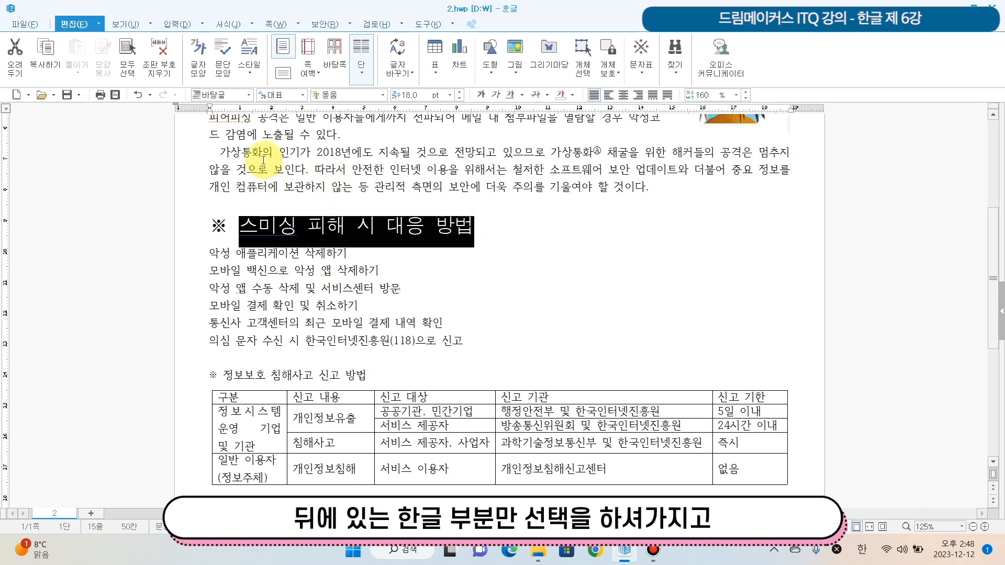
{"action": "right_click", "coordinate": [380, 228]}
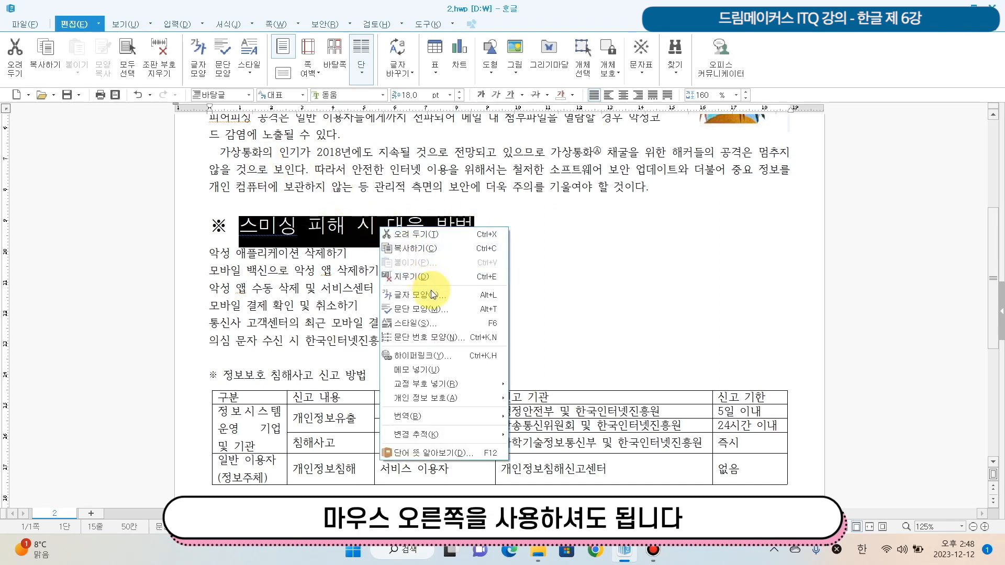
{"action": "right_click", "coordinate": [358, 227]}
{"action": "right_click", "coordinate": [359, 227]}
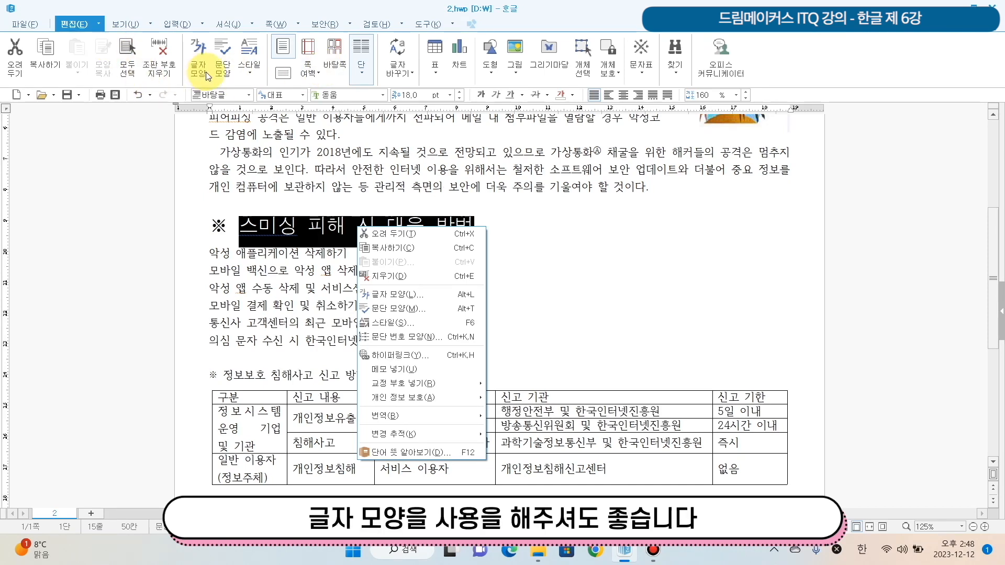
{"action": "left_click", "coordinate": [428, 299]}
{"action": "left_click_drag", "start_coordinate": [453, 134], "coordinate": [551, 107]}
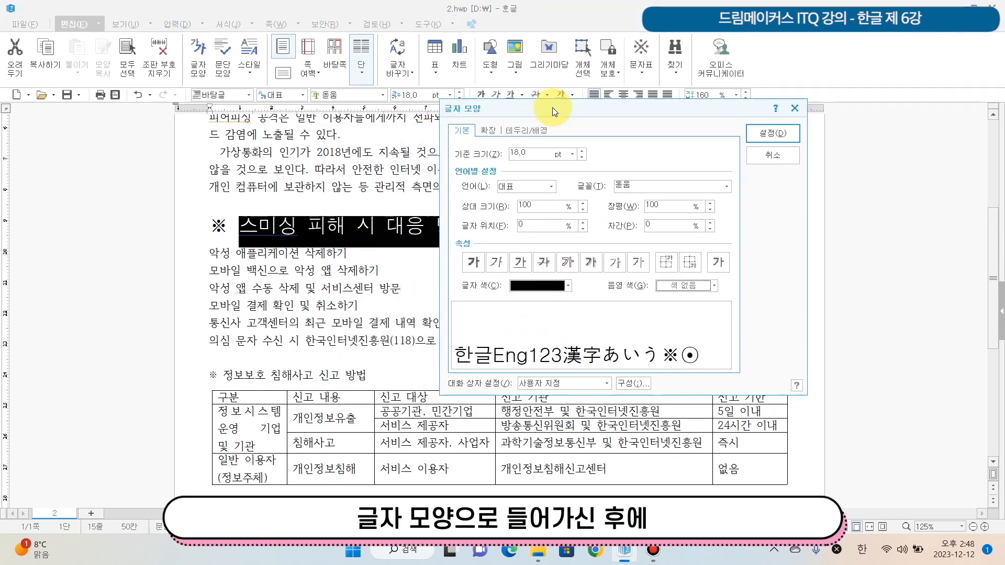
{"action": "left_click", "coordinate": [567, 285]}
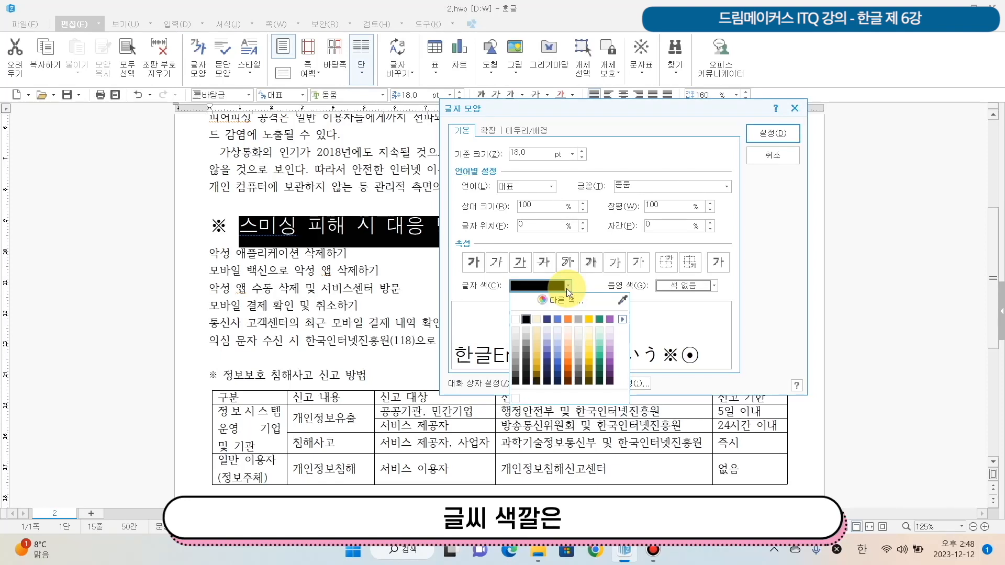
{"action": "left_click", "coordinate": [519, 321]}
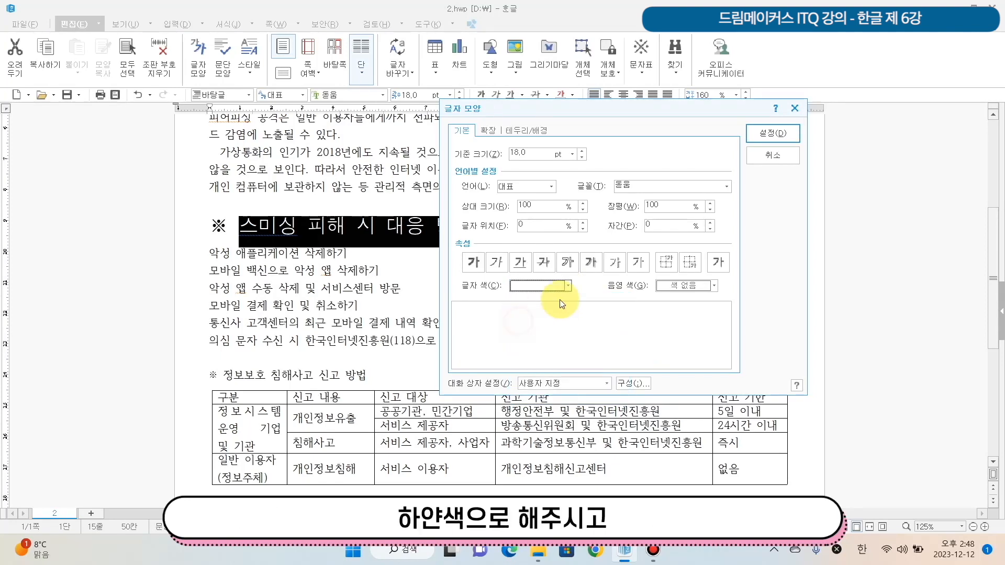
- Set the shading colour of the selected heading text to red and apply the character settings
{"action": "left_click", "coordinate": [696, 287]}
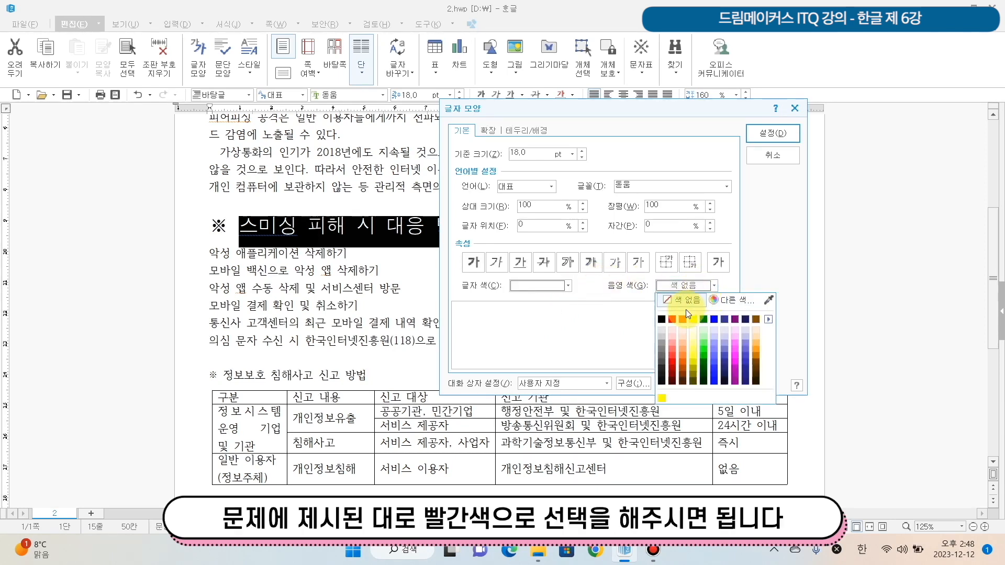
{"action": "left_click", "coordinate": [672, 320]}
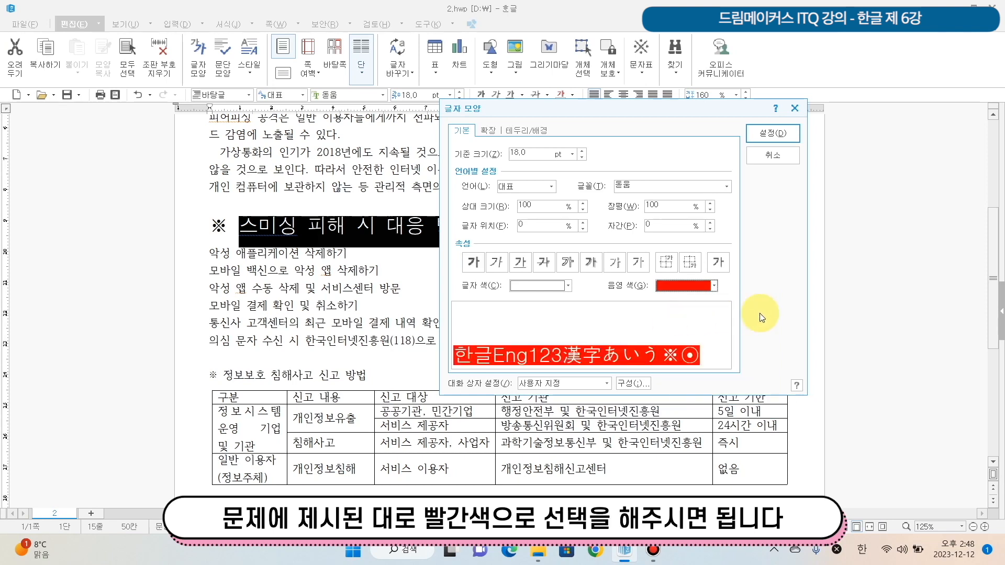
{"action": "left_click", "coordinate": [567, 287]}
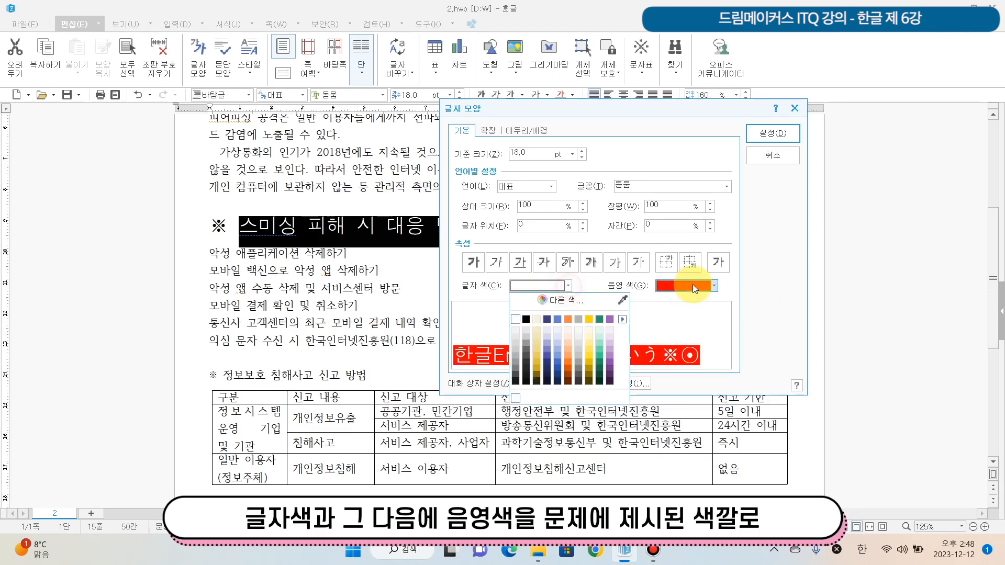
{"action": "left_click", "coordinate": [719, 287]}
{"action": "left_click", "coordinate": [716, 286]}
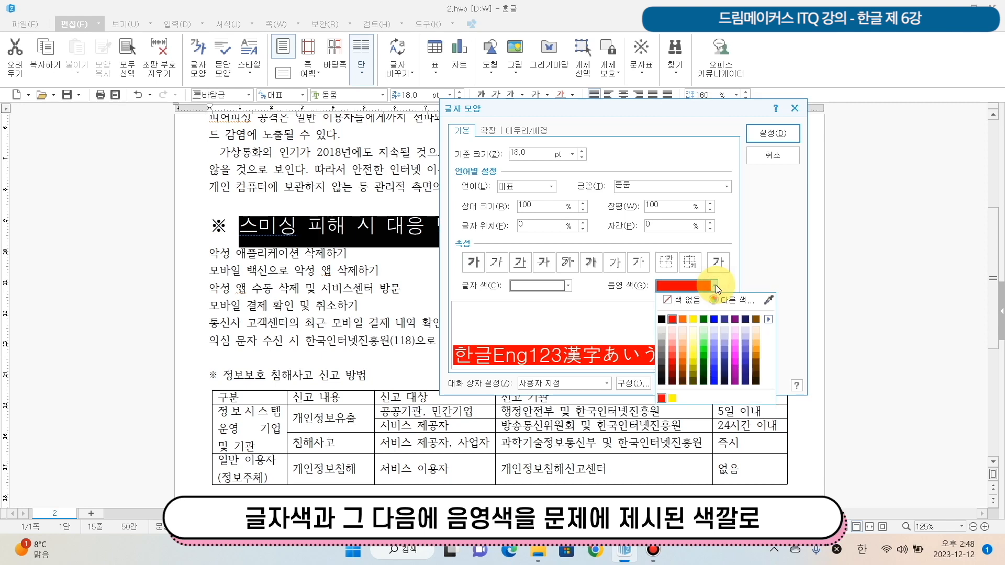
{"action": "left_click", "coordinate": [771, 259]}
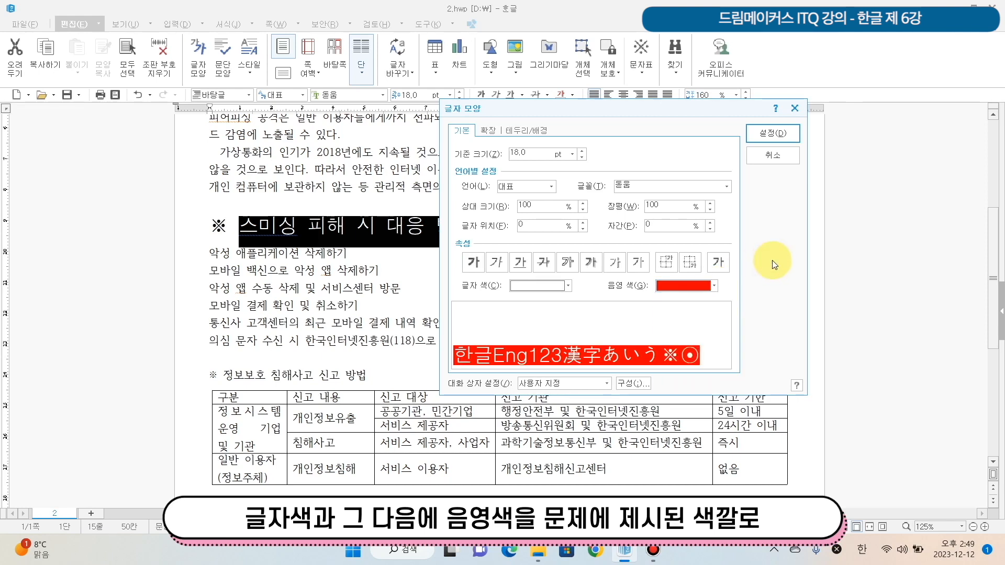
{"action": "left_click", "coordinate": [767, 136]}
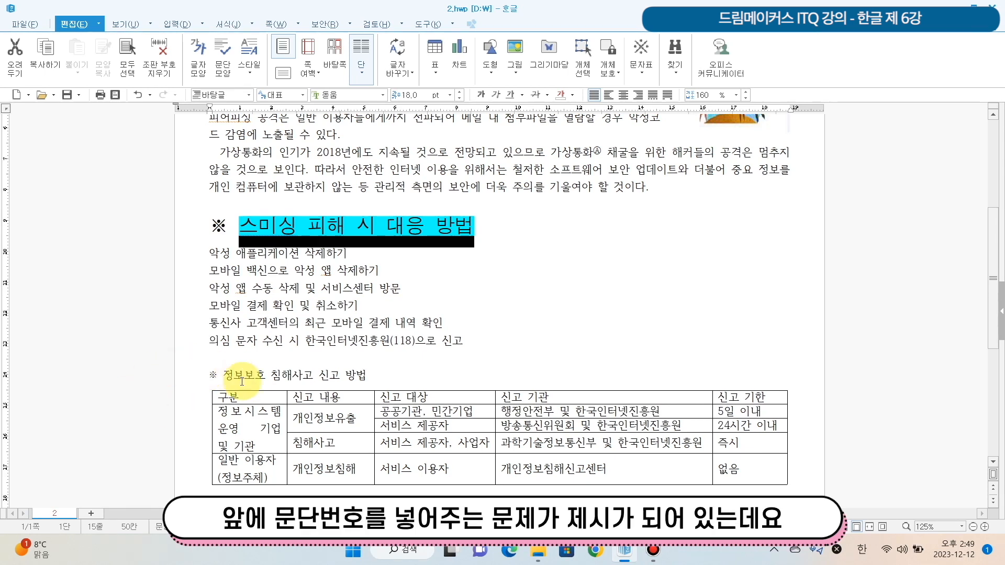
{"action": "left_click", "coordinate": [253, 303]}
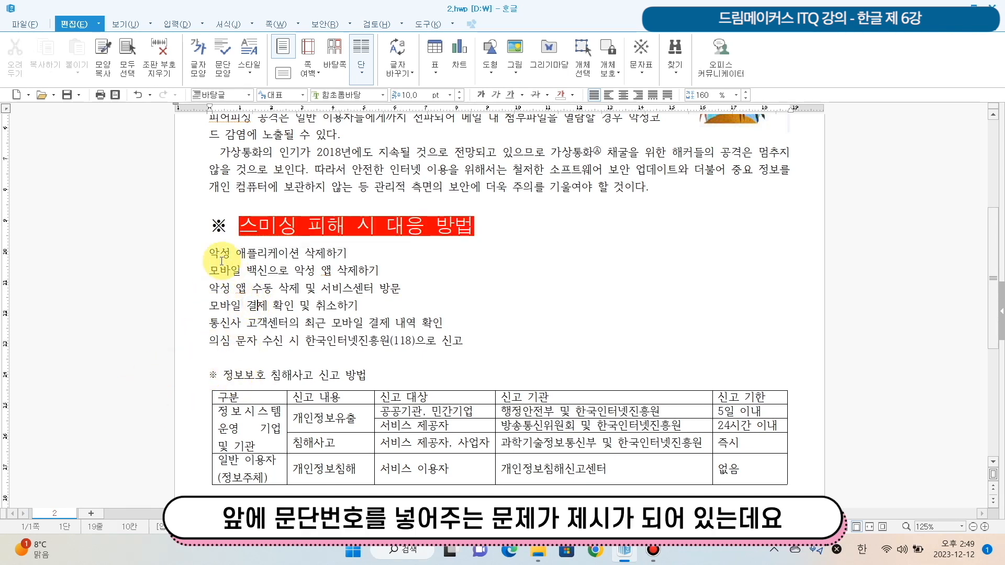
{"action": "mouse_move", "coordinate": [209, 253]}
{"action": "left_mouse_down"}
{"action": "mouse_move", "coordinate": [226, 255]}
{"action": "mouse_move", "coordinate": [213, 253]}
{"action": "left_mouse_up"}
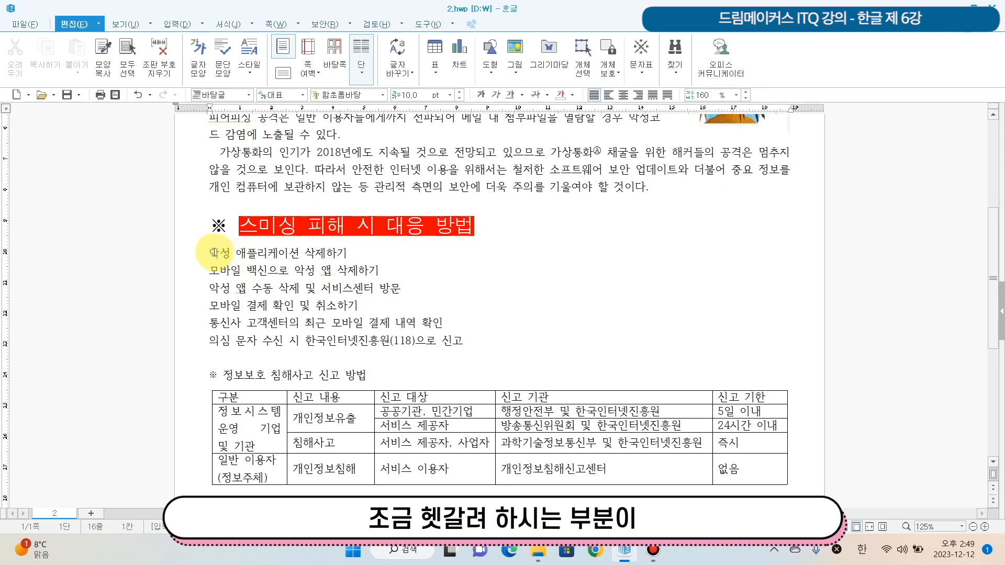
{"action": "type", "text": "1)"}
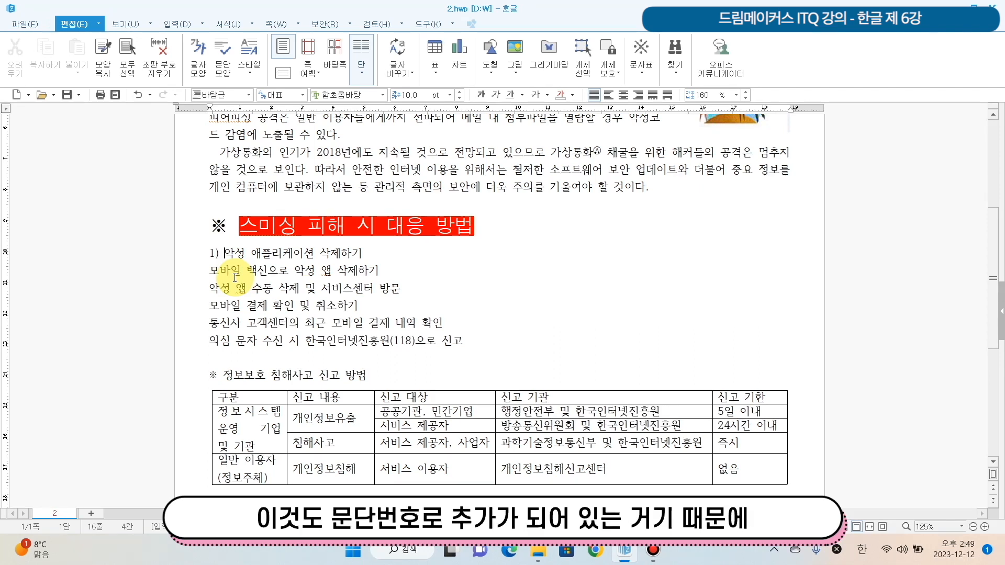
{"action": "key", "text": "BackSpace"}
{"action": "key", "text": "BackSpace"}
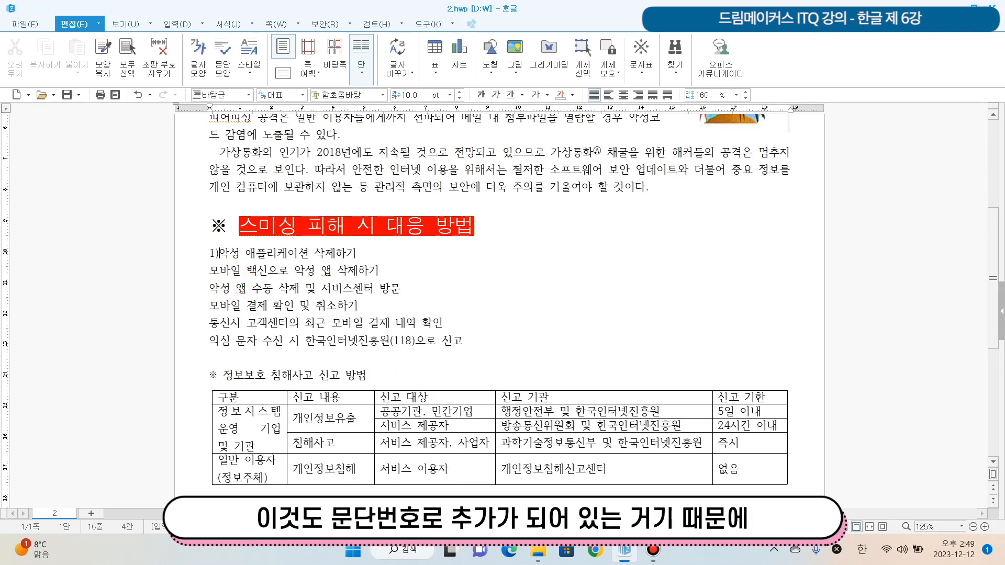
{"action": "key", "text": "BackSpace"}
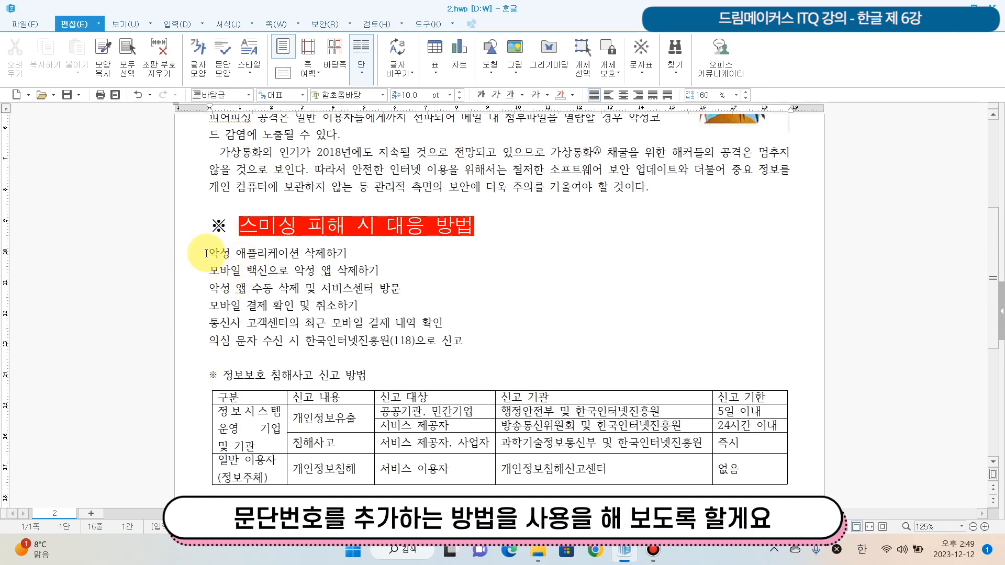
- Select the six list lines below the smishing heading and open the customization of the 1) 가) a) (1) paragraph number style
{"action": "left_click_drag", "start_coordinate": [204, 253], "coordinate": [500, 345]}
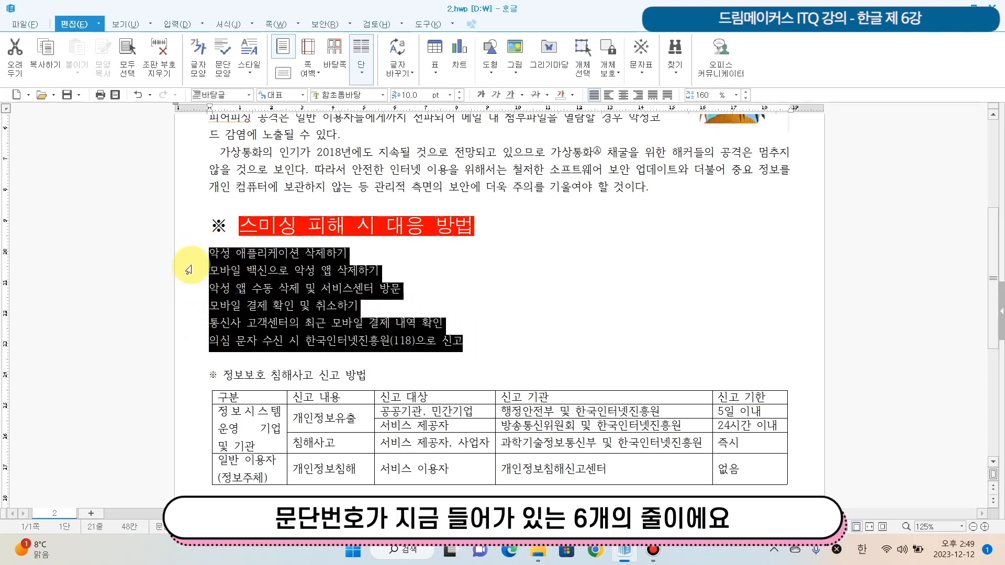
{"action": "left_click_drag", "start_coordinate": [220, 241], "coordinate": [481, 343]}
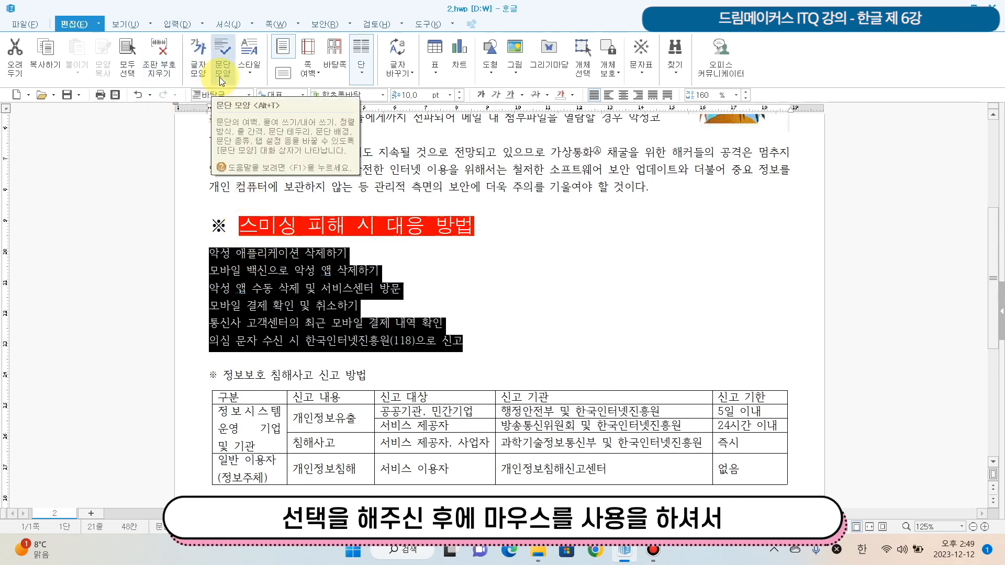
{"action": "right_click", "coordinate": [285, 270]}
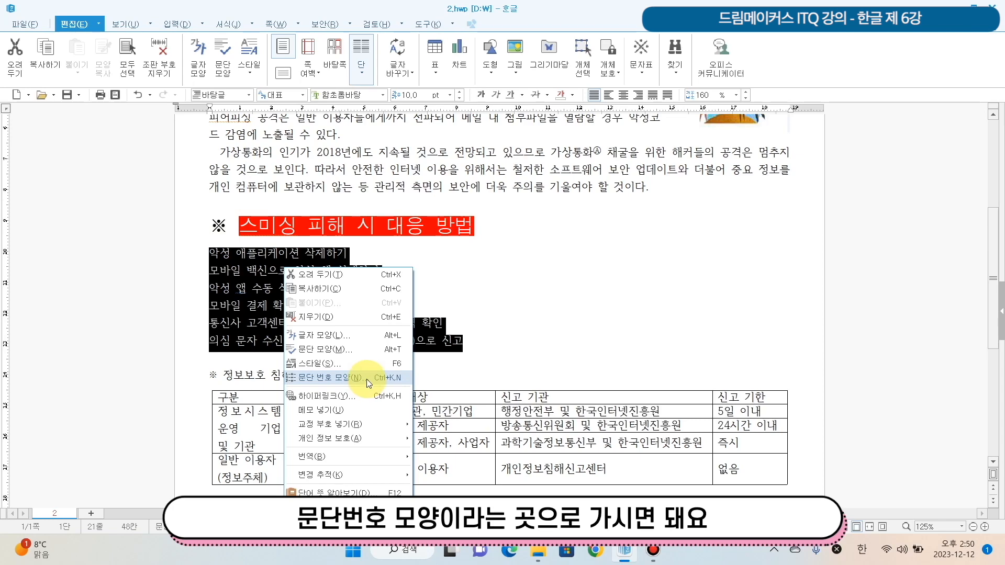
{"action": "right_click", "coordinate": [253, 272]}
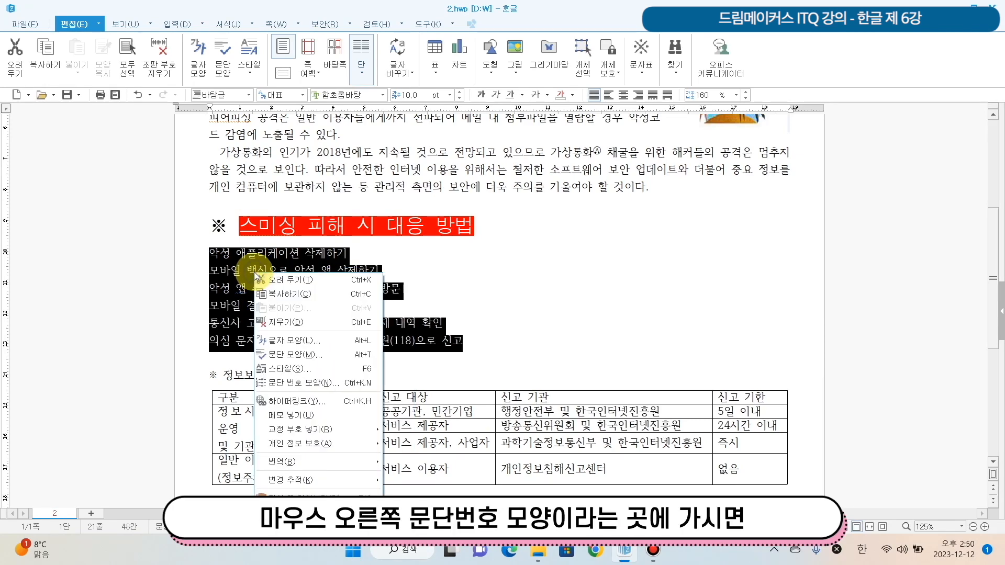
{"action": "left_click", "coordinate": [326, 384]}
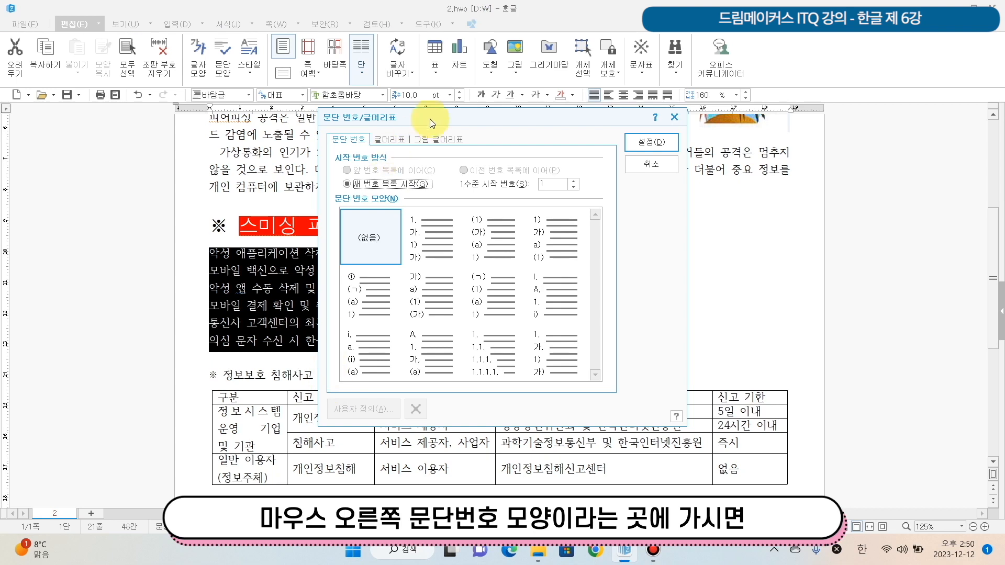
{"action": "left_click_drag", "start_coordinate": [430, 120], "coordinate": [546, 136]}
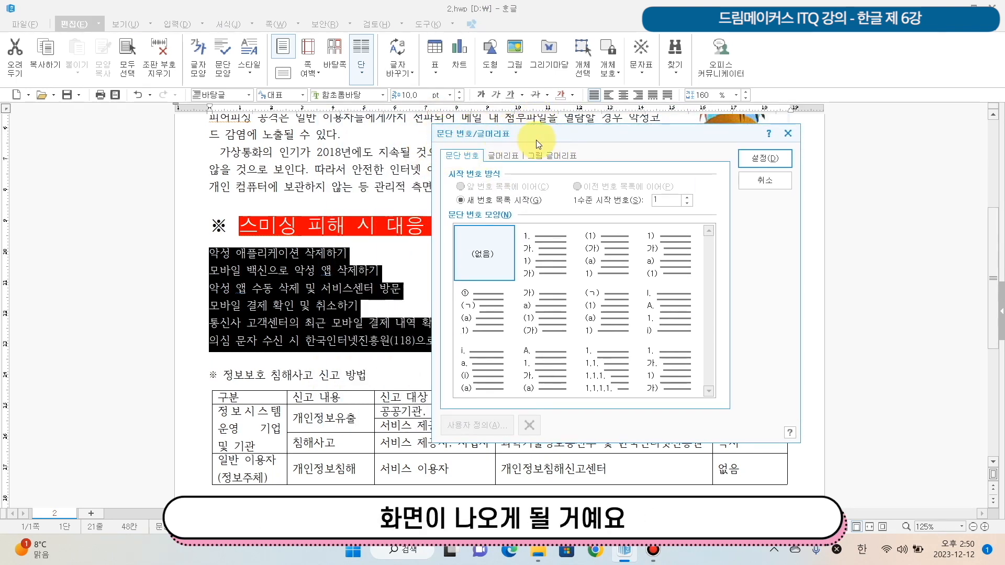
{"action": "left_click_drag", "start_coordinate": [536, 140], "coordinate": [532, 112]}
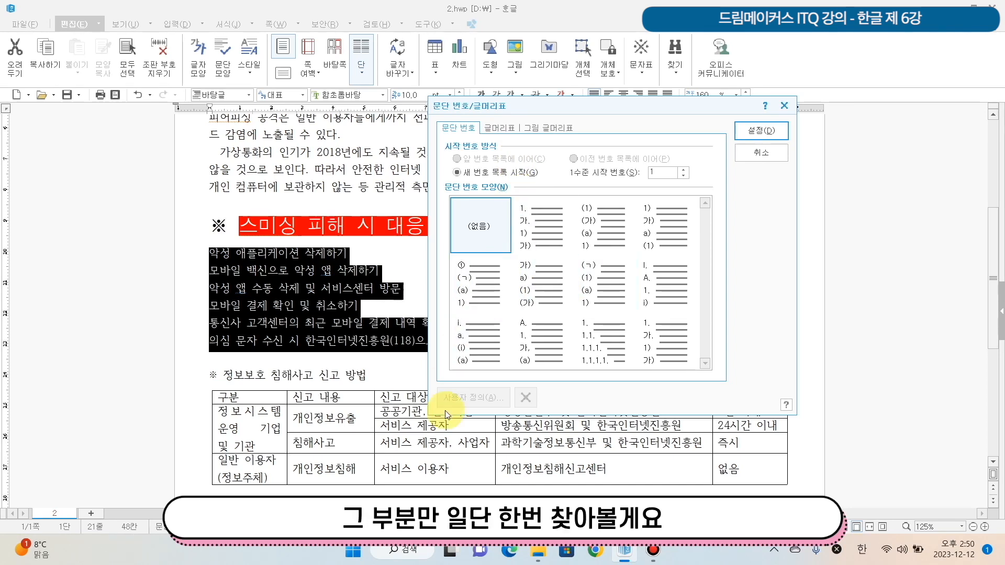
{"action": "left_click", "coordinate": [688, 225]}
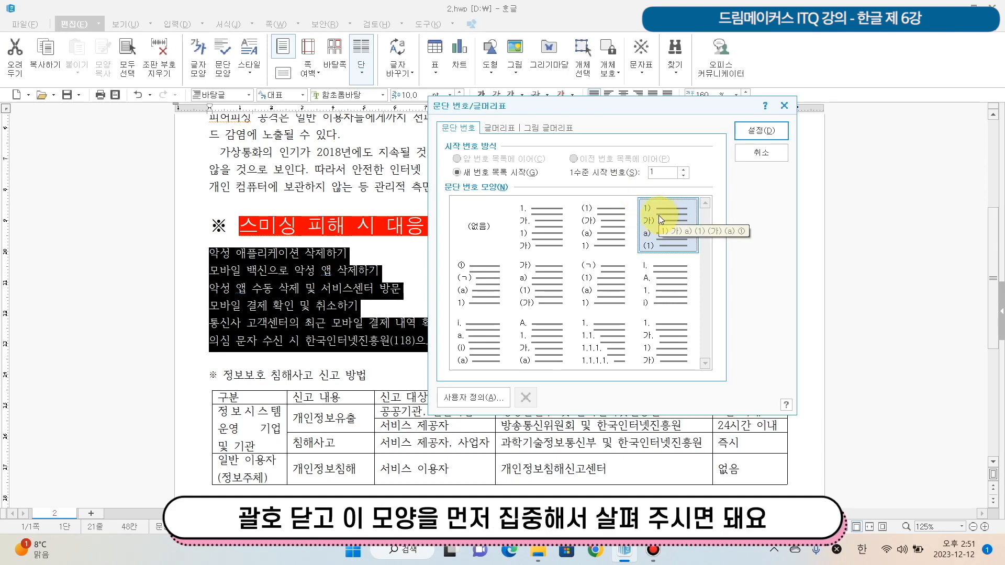
{"action": "left_click", "coordinate": [478, 408]}
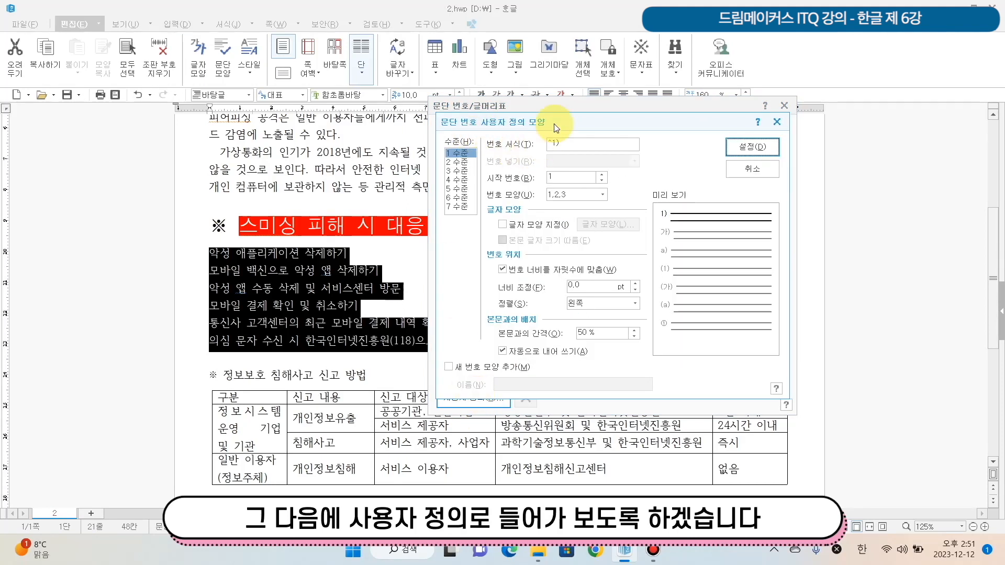
- For level 1 of the custom paragraph numbers, set the width adjustment to 20 pt and the alignment to 오른쪽
{"action": "left_click_drag", "start_coordinate": [572, 127], "coordinate": [634, 180]}
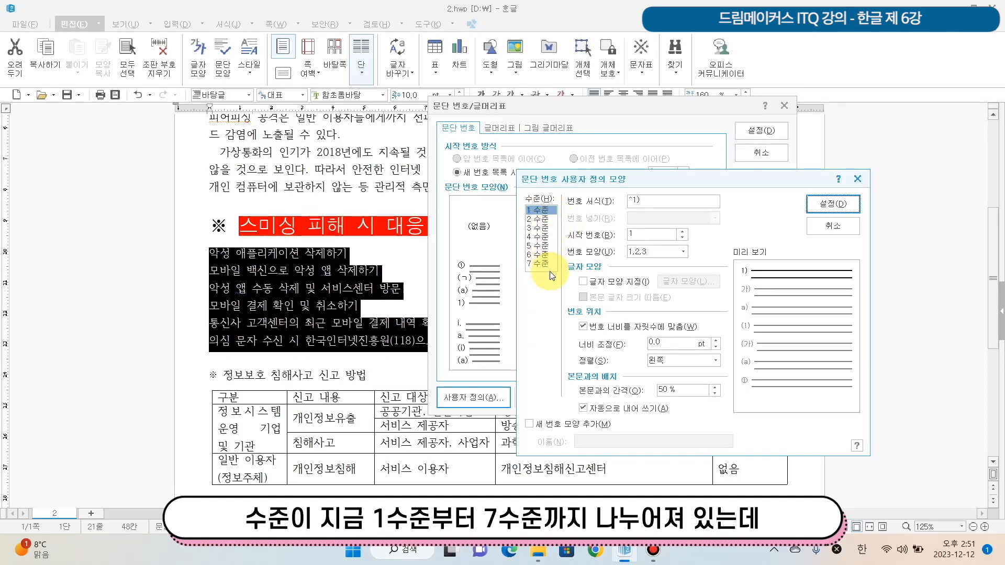
{"action": "left_click", "coordinate": [544, 212]}
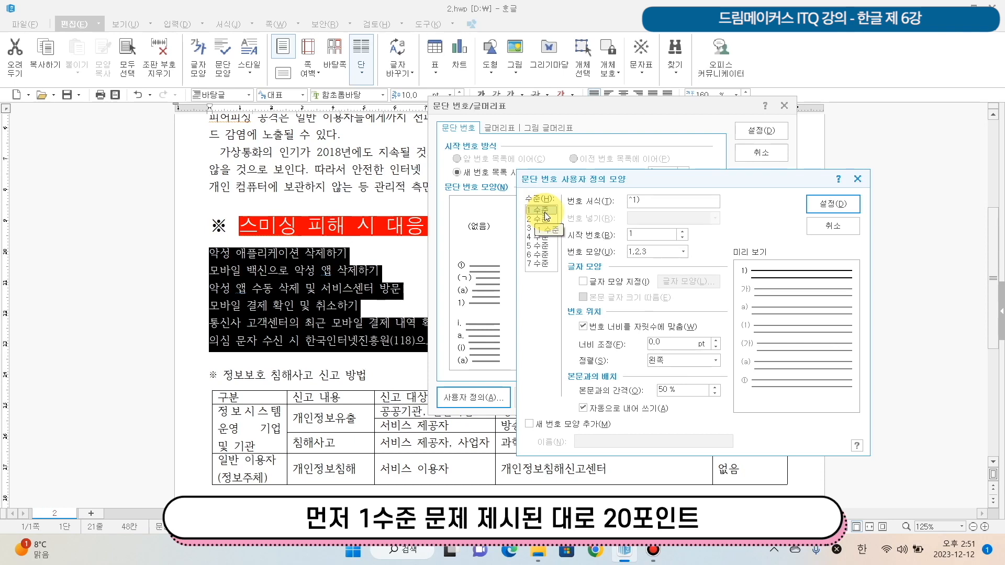
{"action": "left_click", "coordinate": [681, 341]}
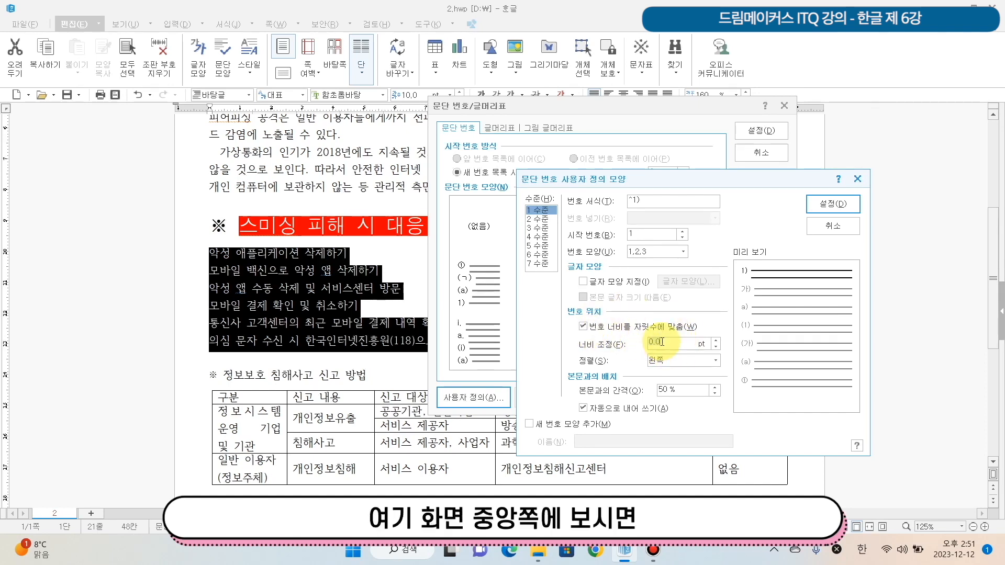
{"action": "type", "text": "20"}
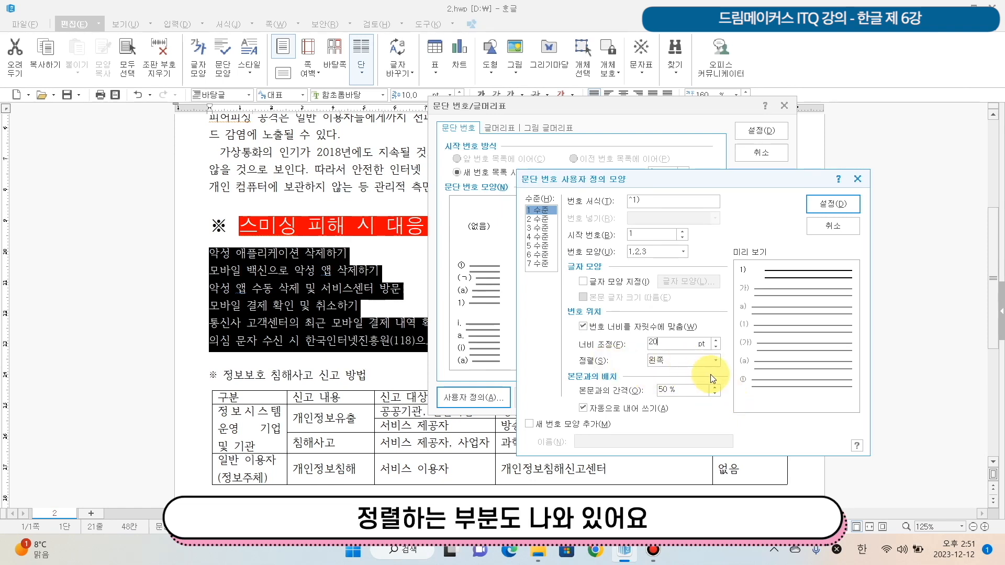
{"action": "left_click", "coordinate": [716, 360]}
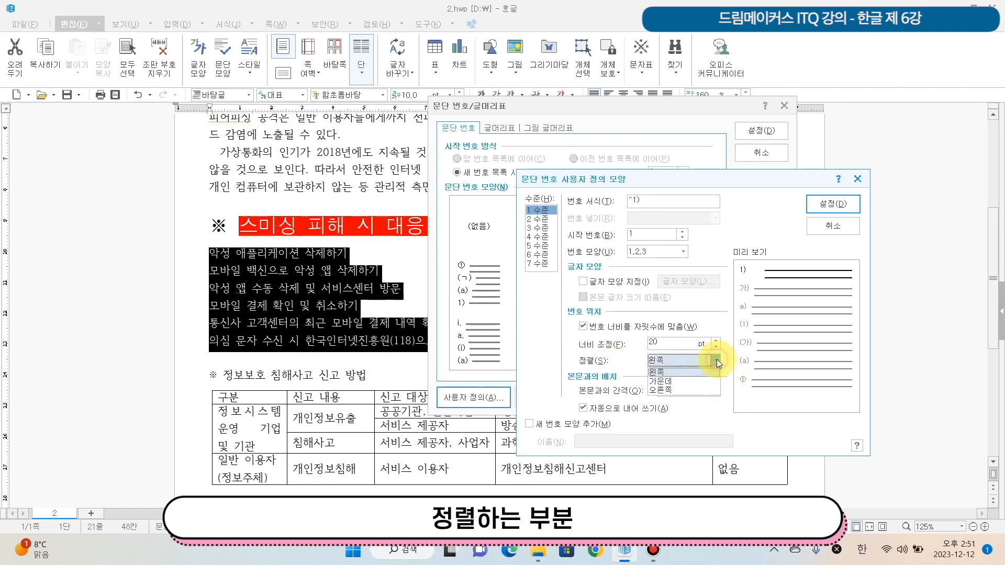
{"action": "left_click", "coordinate": [689, 390]}
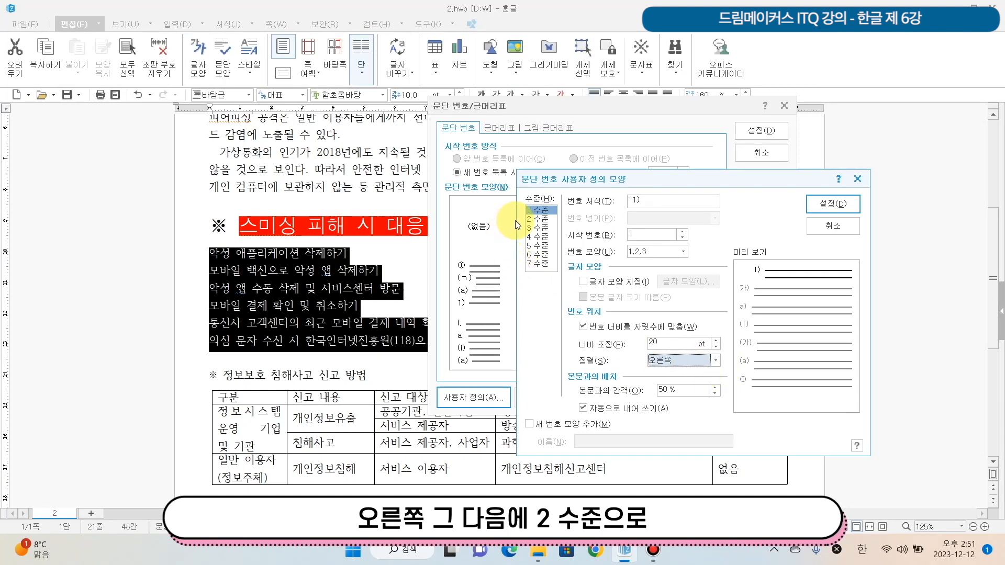
{"action": "left_click_drag", "start_coordinate": [589, 180], "coordinate": [528, 168]}
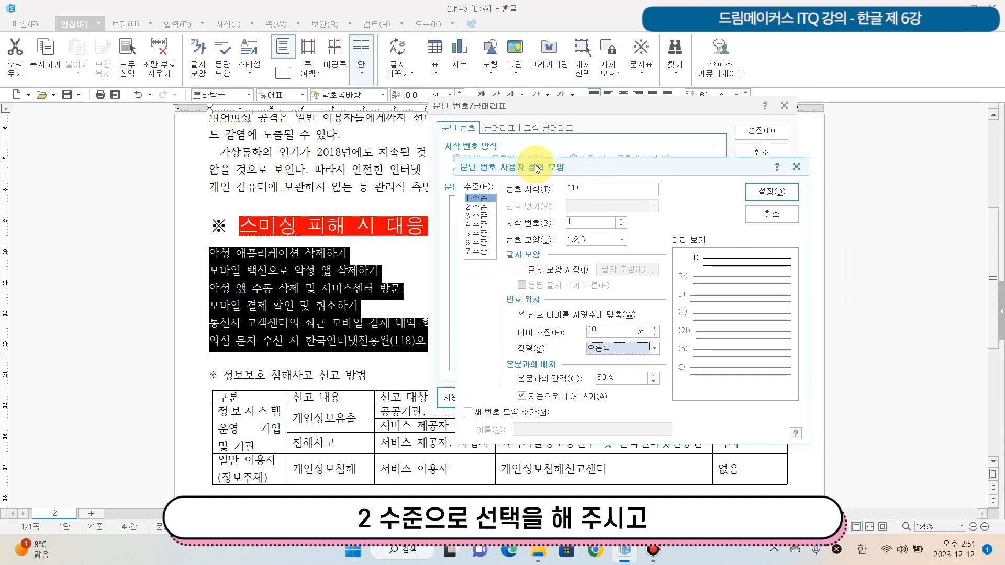
- Try a period in place of the closing parenthesis in the level 2 number format, and restore the format to ^2)
{"action": "left_click", "coordinate": [476, 207]}
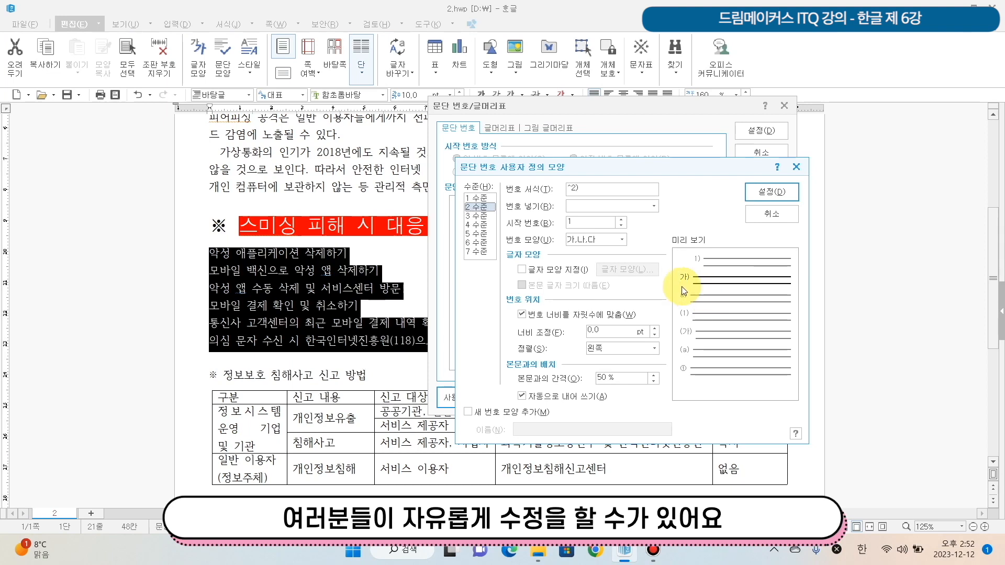
{"action": "left_click", "coordinate": [620, 240]}
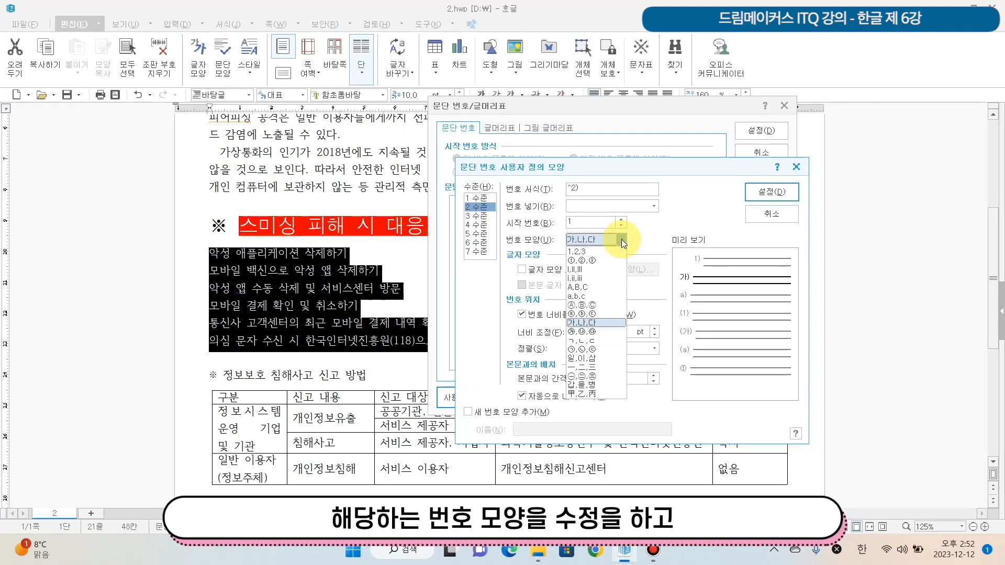
{"action": "left_click", "coordinate": [621, 239]}
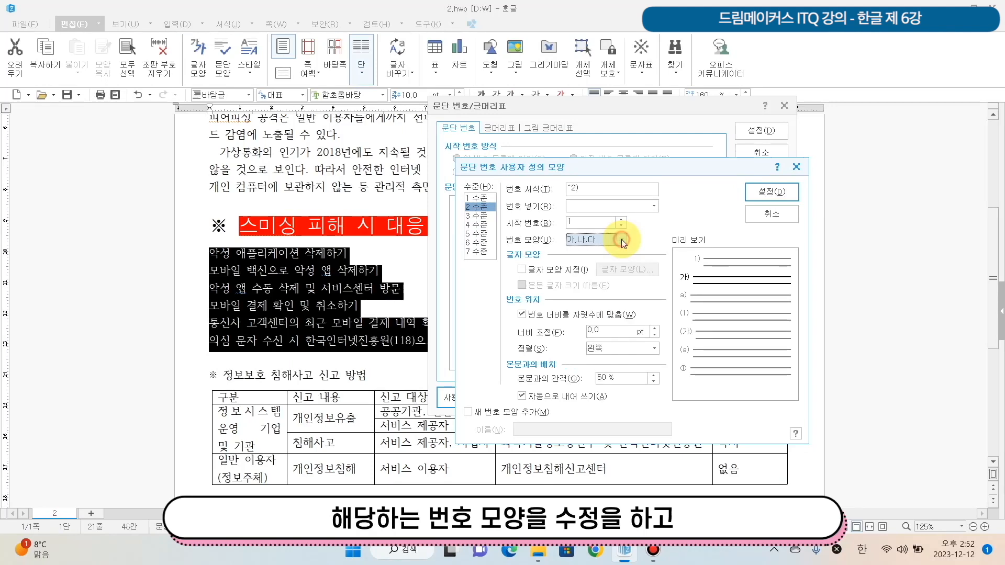
{"action": "left_click", "coordinate": [597, 189]}
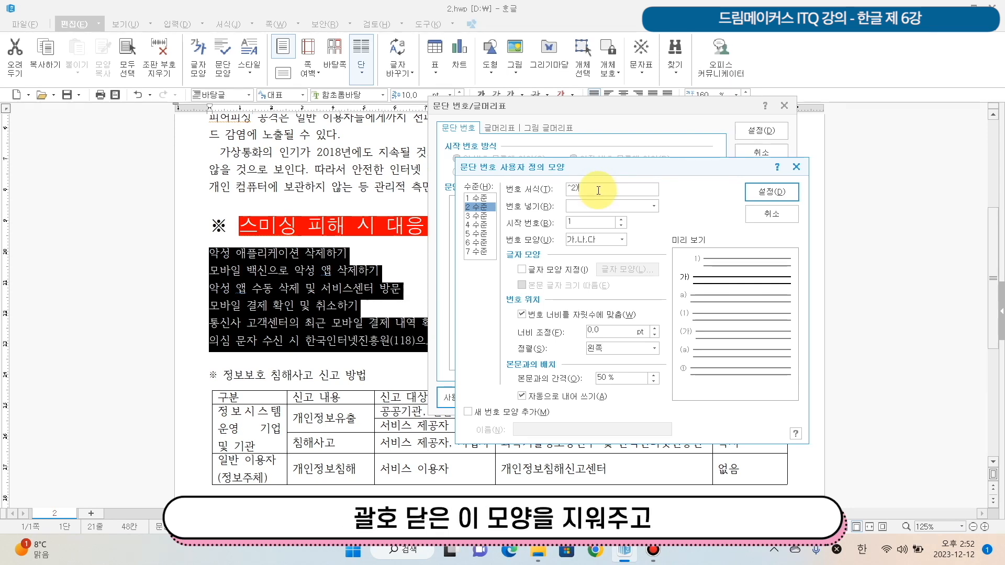
{"action": "key", "text": "BackSpace"}
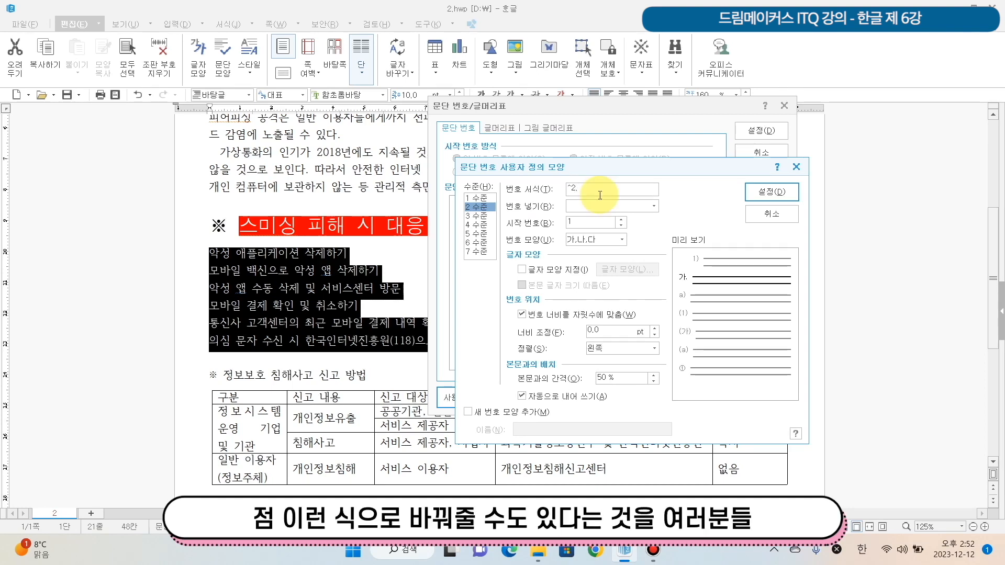
{"action": "key", "text": "BackSpace"}
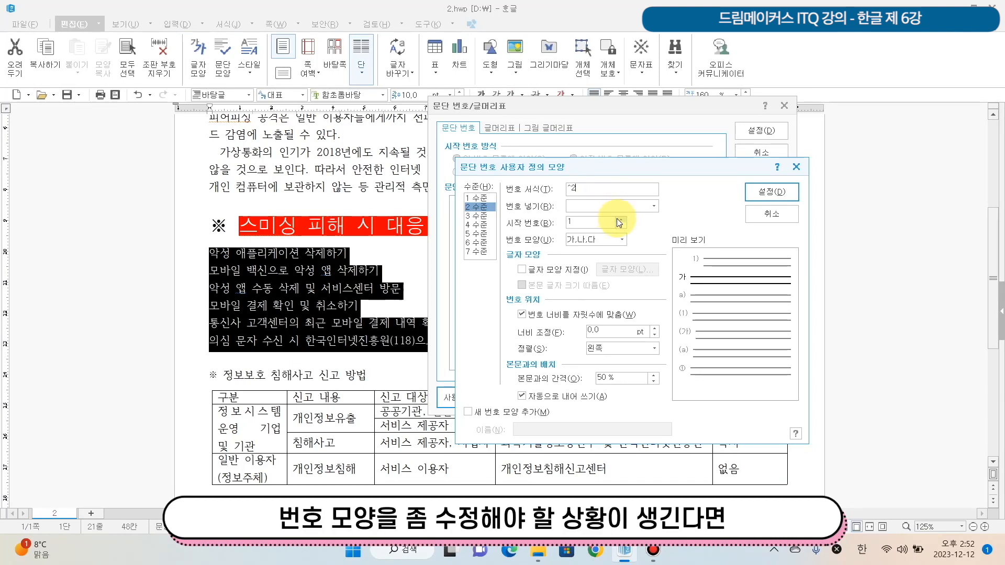
{"action": "type", "text": ")"}
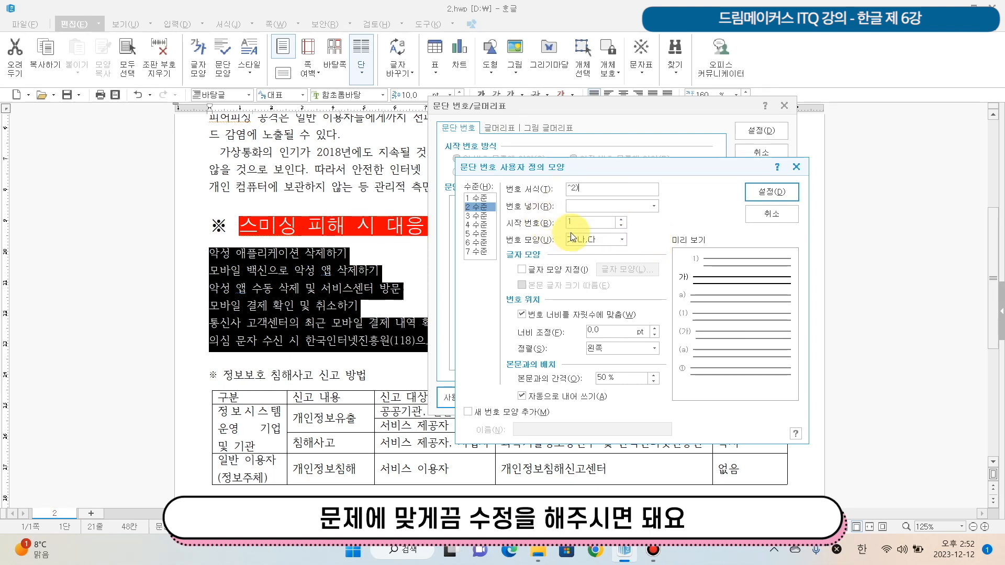
{"action": "left_click", "coordinate": [620, 240]}
{"action": "left_click", "coordinate": [620, 241]}
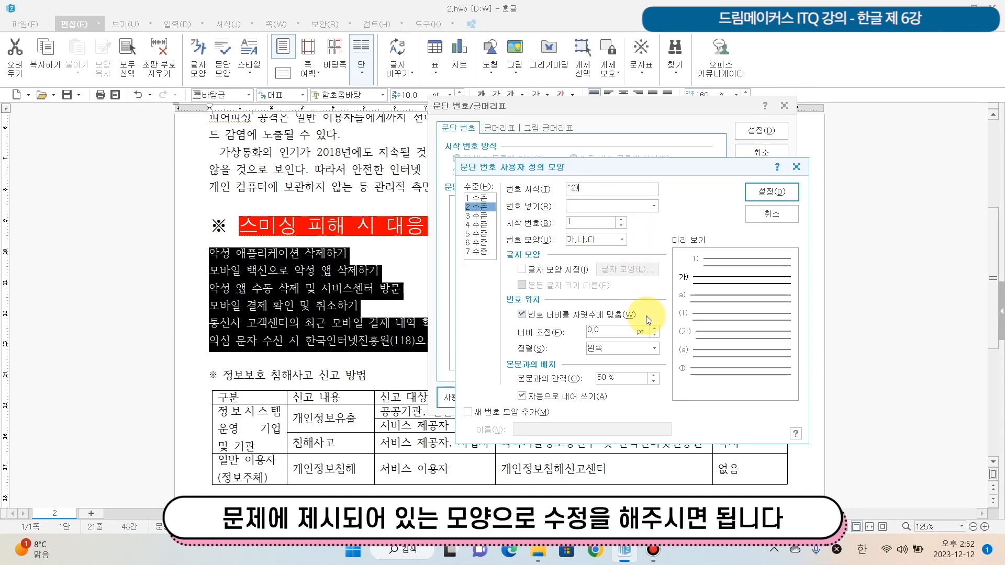
- Set level 2 to a 30 pt width adjustment with 오른쪽 alignment, and apply the custom numbering to the selected lines
{"action": "left_click", "coordinate": [473, 207]}
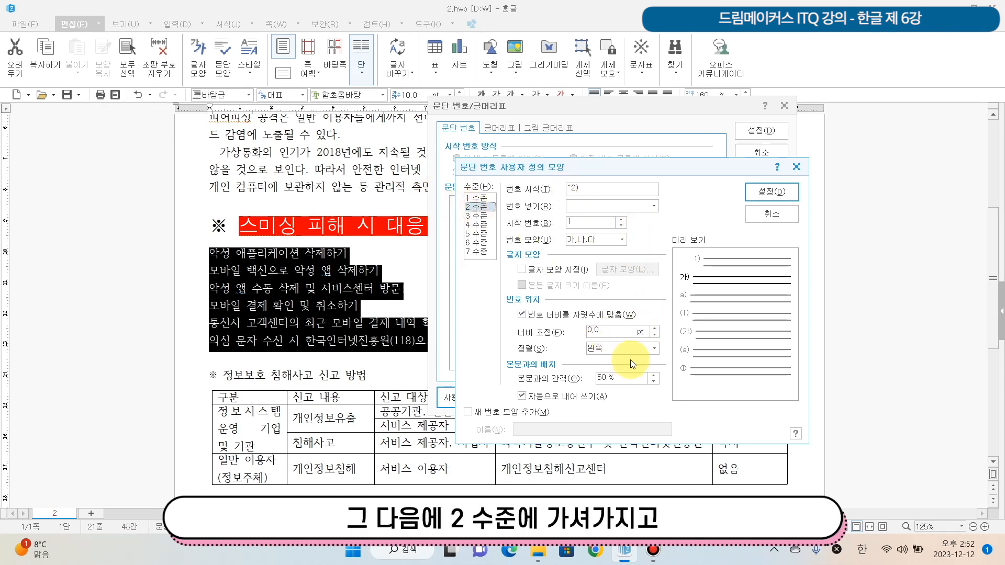
{"action": "left_click", "coordinate": [621, 330]}
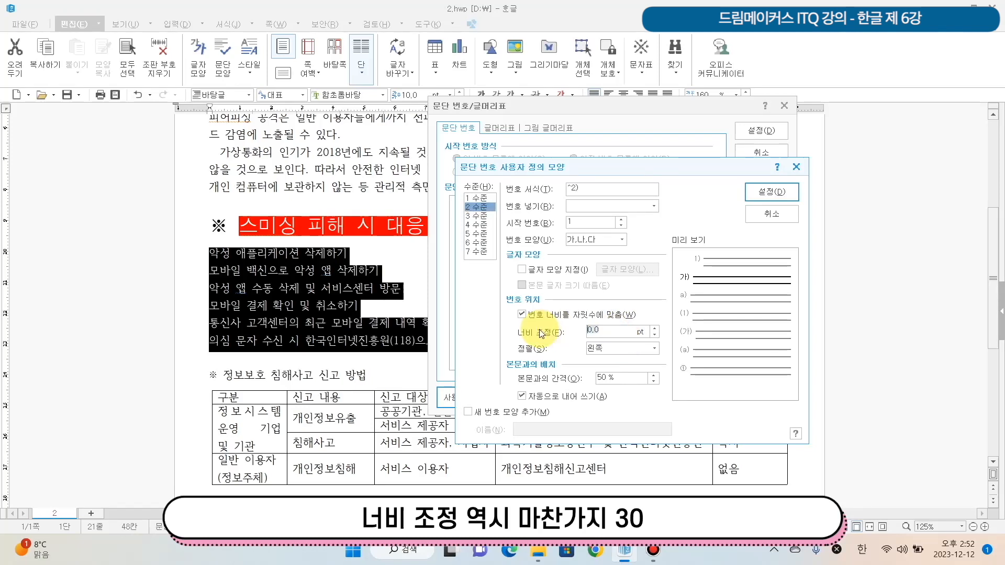
{"action": "type", "text": "30"}
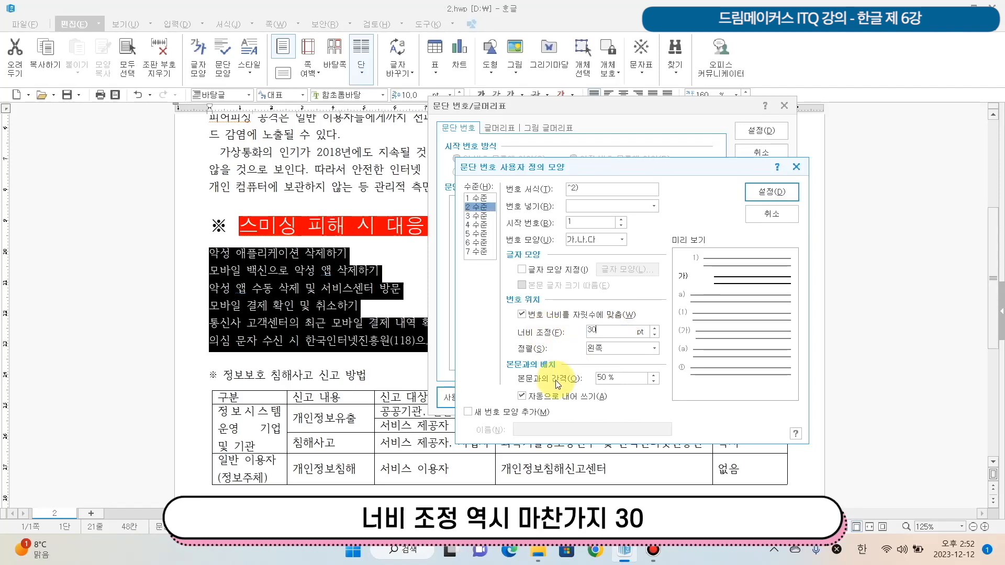
{"action": "left_click", "coordinate": [624, 349]}
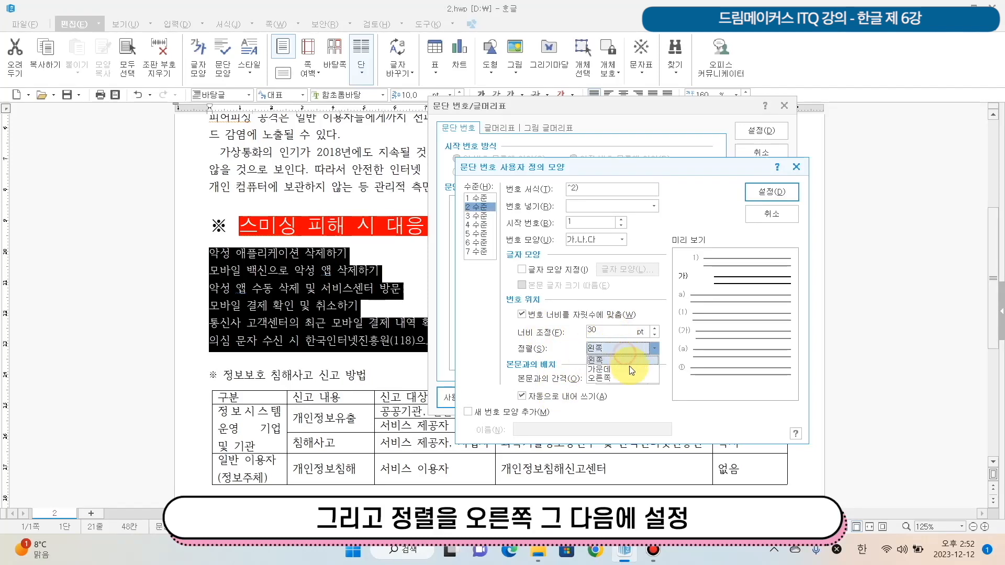
{"action": "left_click", "coordinate": [624, 377]}
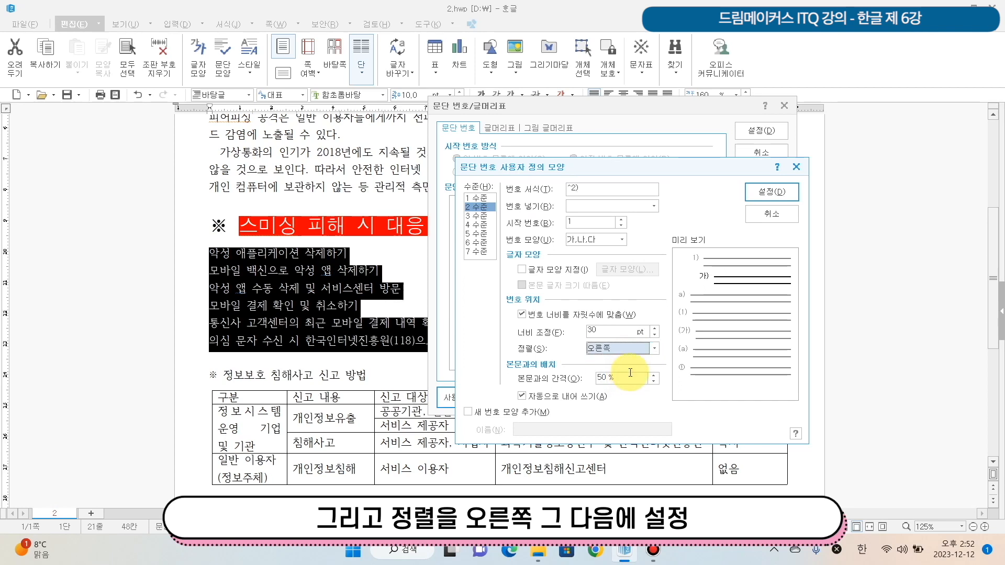
{"action": "left_click", "coordinate": [772, 196]}
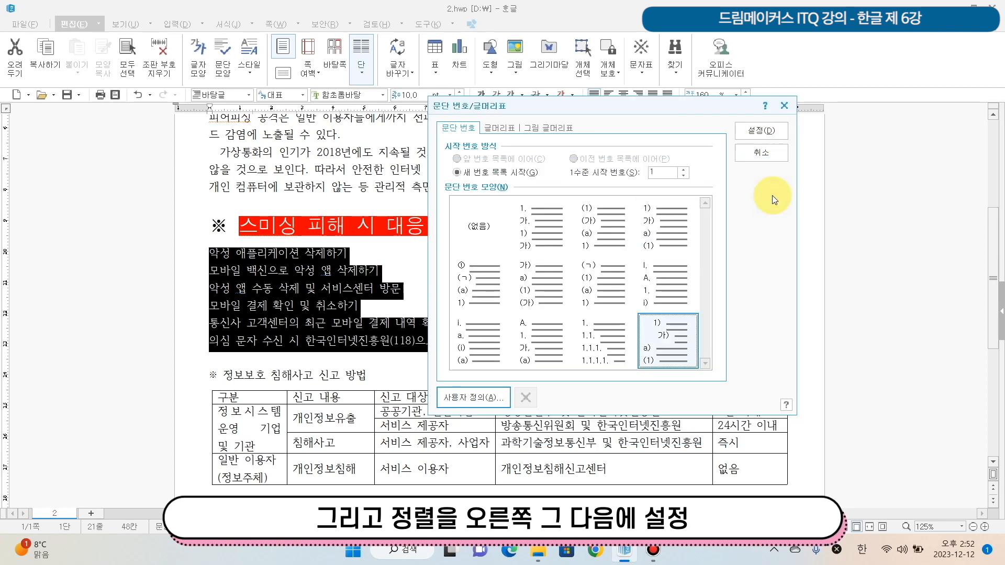
{"action": "left_click", "coordinate": [751, 131]}
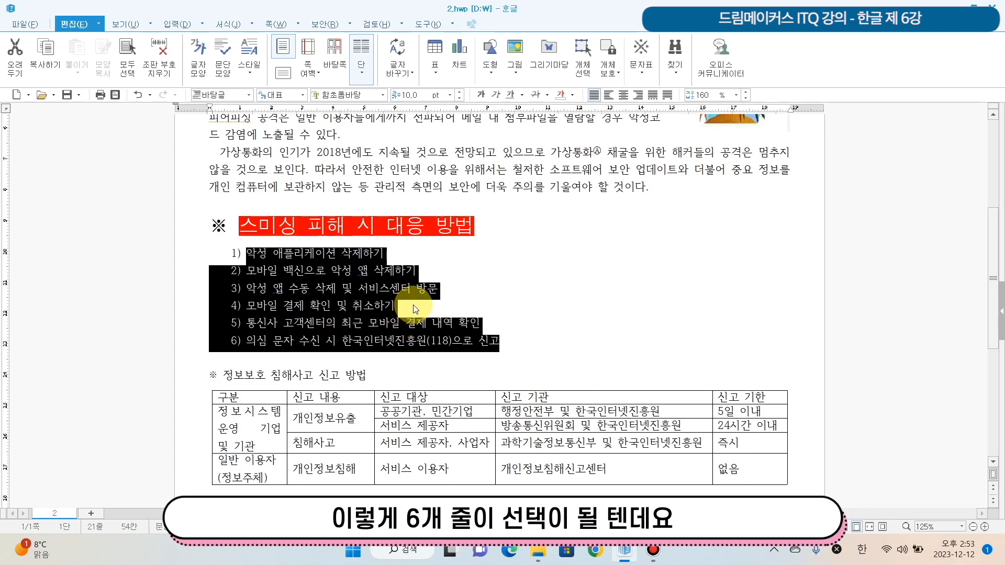
- Lower the second and third list lines below the smishing heading, 모바일 백신으로 and 악성 앱 수동 삭제, by one numbering level
{"action": "left_click", "coordinate": [249, 250]}
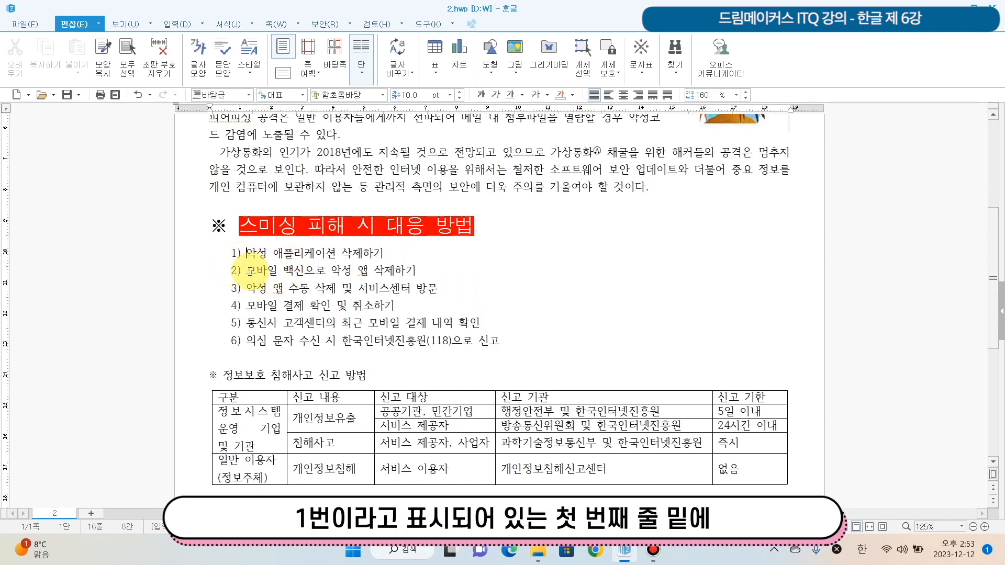
{"action": "left_click_drag", "start_coordinate": [249, 270], "coordinate": [489, 297]}
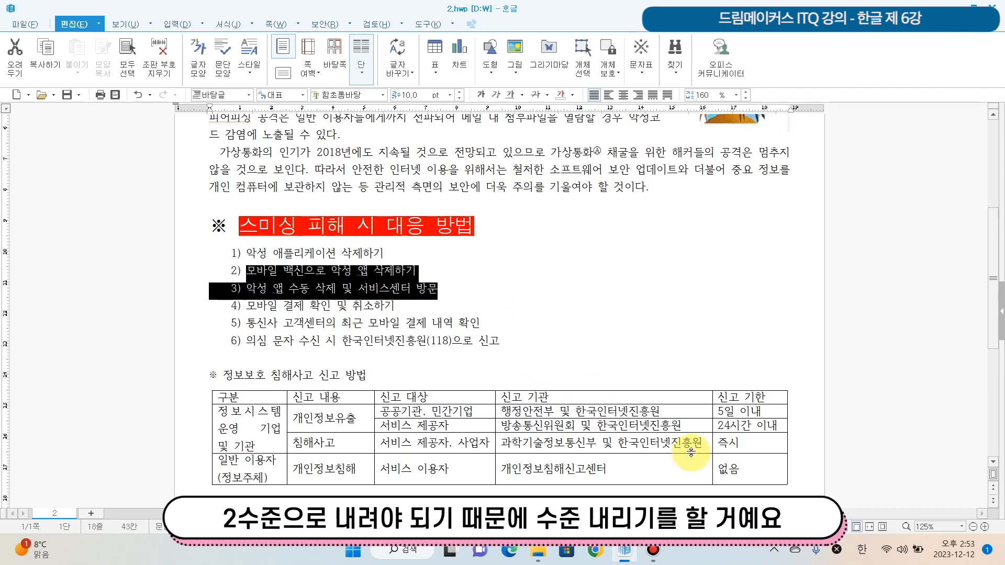
{"action": "left_click", "coordinate": [229, 24]}
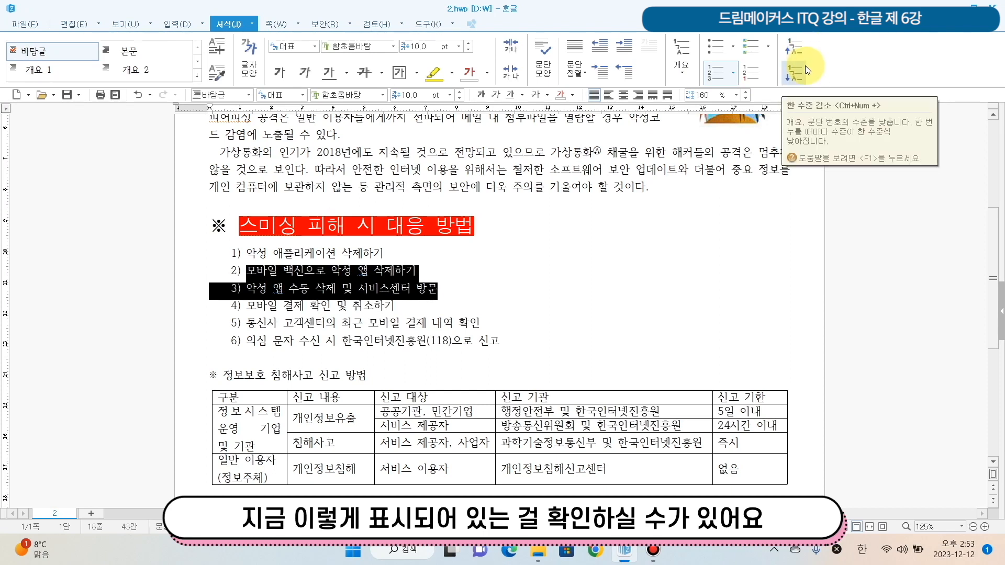
{"action": "left_click", "coordinate": [704, 137]}
{"action": "scroll", "coordinate": [705, 155], "scroll_direction": "up", "scroll_amount": 1}
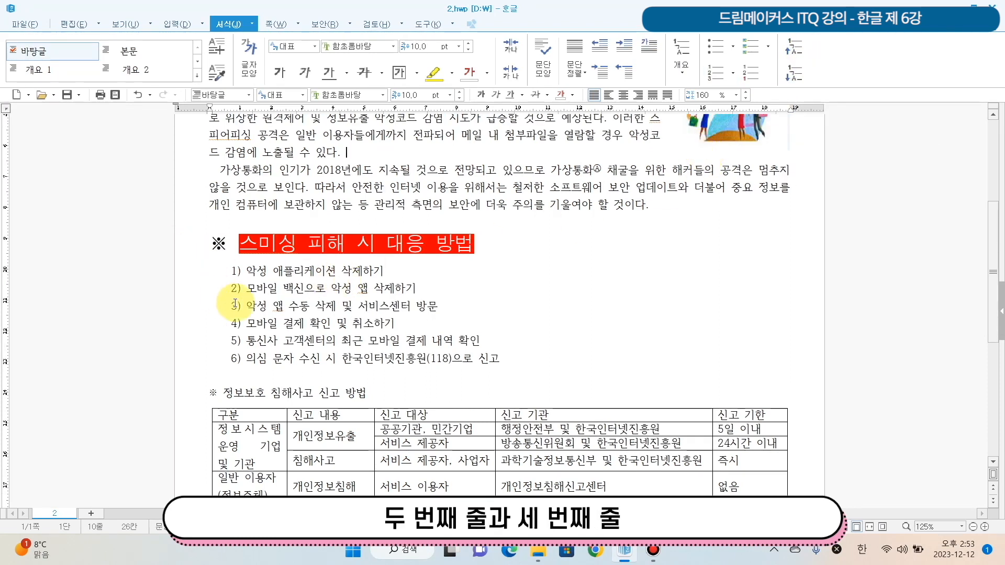
{"action": "left_click_drag", "start_coordinate": [257, 288], "coordinate": [499, 303]}
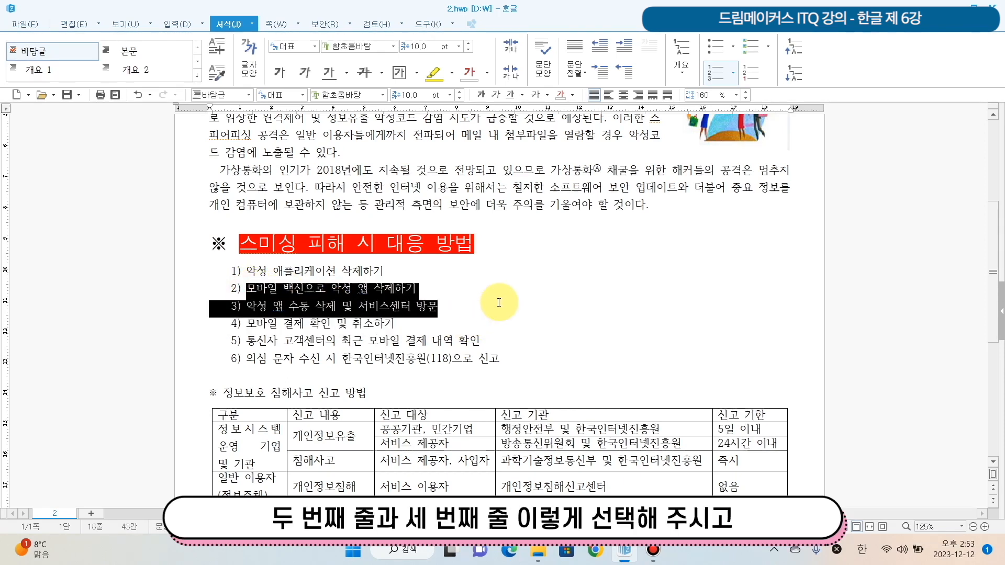
{"action": "left_click", "coordinate": [804, 75]}
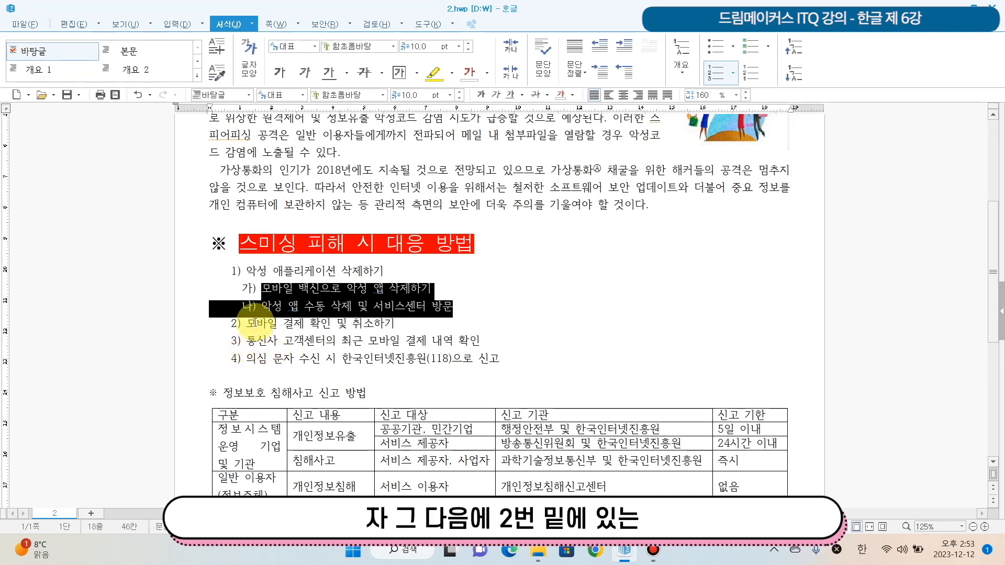
- Lower the last two list lines, 통신사 고객센터의 and 의심 문자 수신 시, by one numbering level
{"action": "left_click_drag", "start_coordinate": [245, 342], "coordinate": [568, 364]}
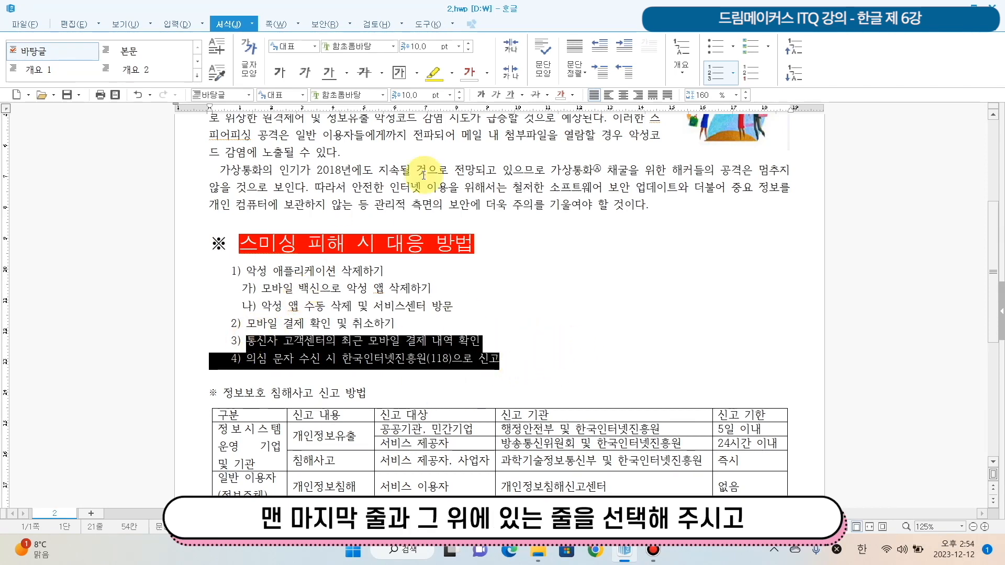
{"action": "left_click", "coordinate": [795, 76]}
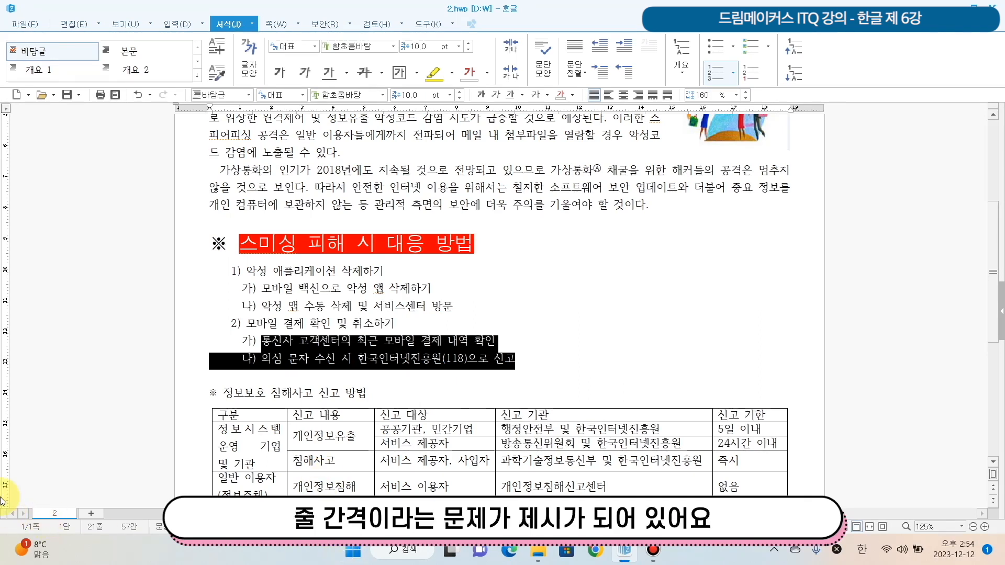
{"action": "left_click", "coordinate": [547, 314]}
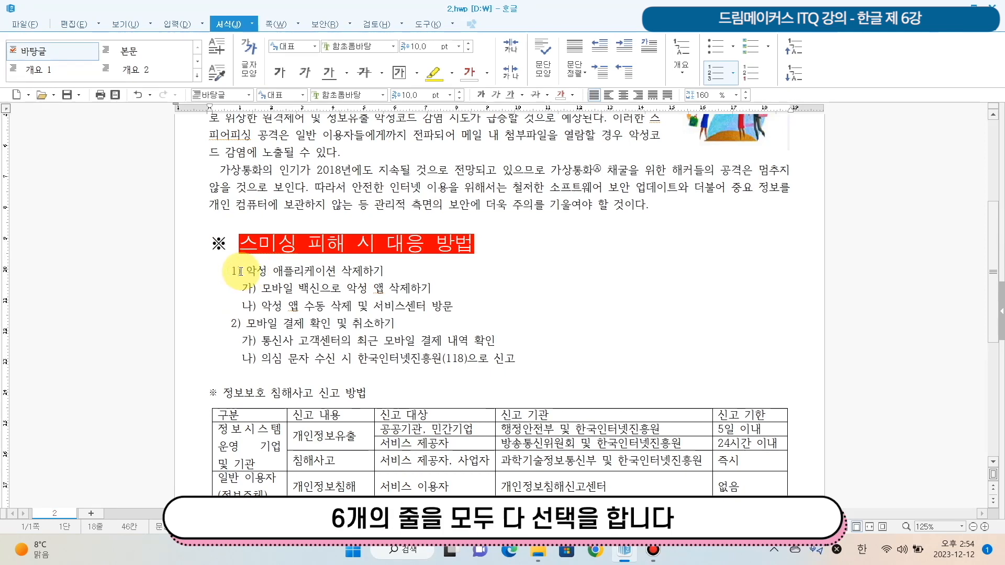
- Set the line spacing of all six list lines below the smishing heading to 180 %
{"action": "left_click_drag", "start_coordinate": [240, 271], "coordinate": [677, 374]}
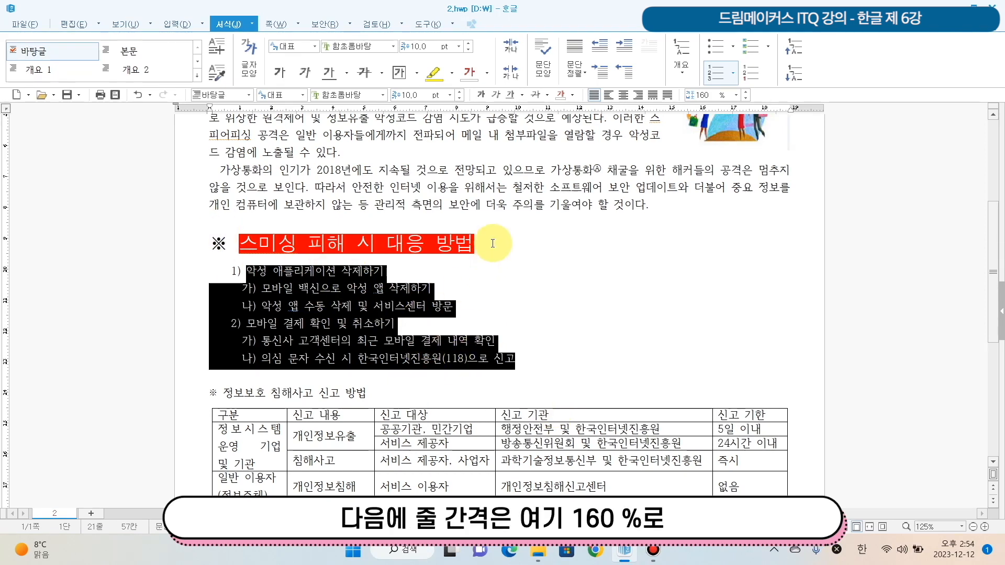
{"action": "left_click", "coordinate": [736, 94]}
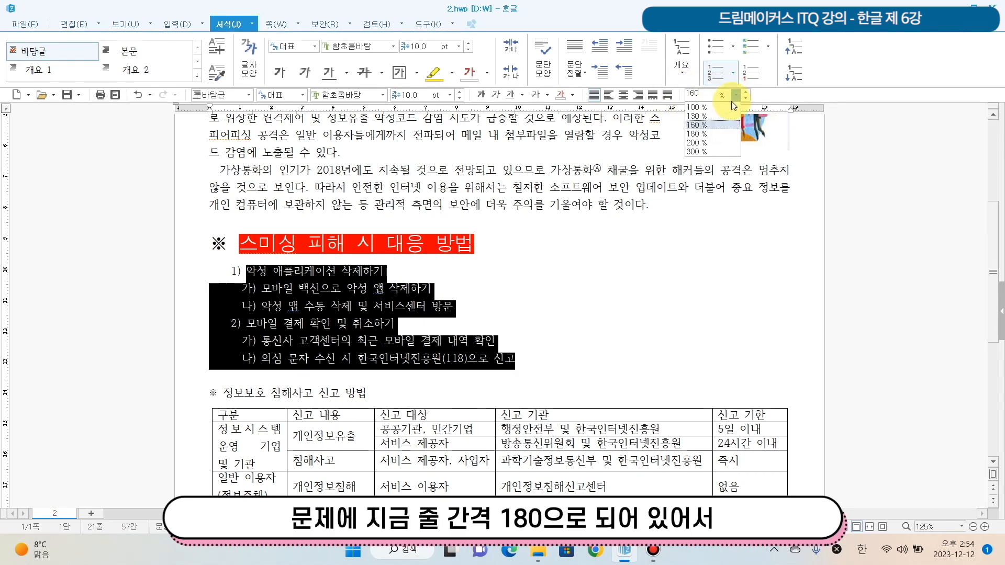
{"action": "left_click", "coordinate": [711, 134]}
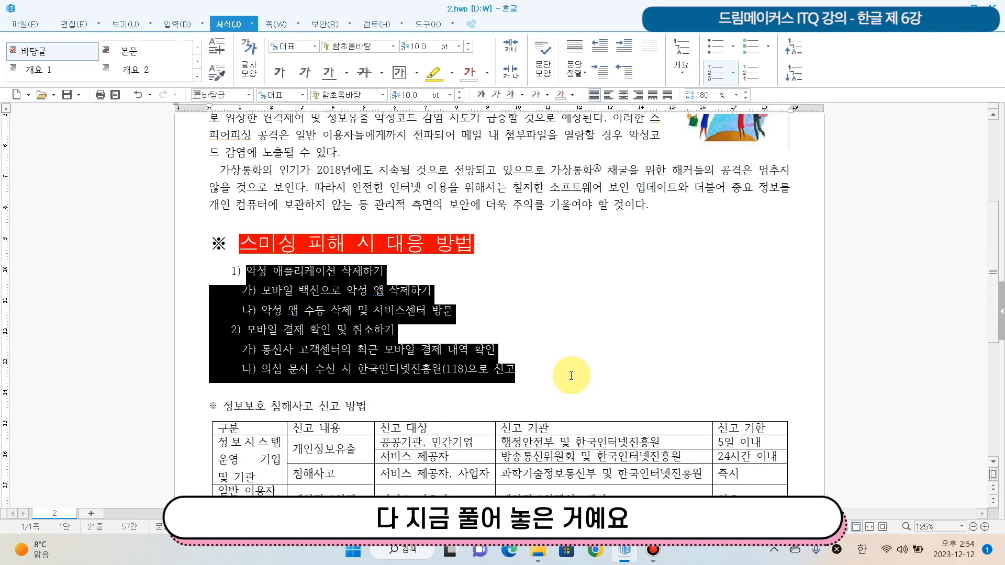
- Review the level 1 width adjustment and alignment in the list's custom paragraph number settings, and close them without changes
{"action": "scroll", "coordinate": [571, 376], "scroll_direction": "down", "scroll_amount": 4}
{"action": "scroll", "coordinate": [571, 375], "scroll_direction": "up", "scroll_amount": 5}
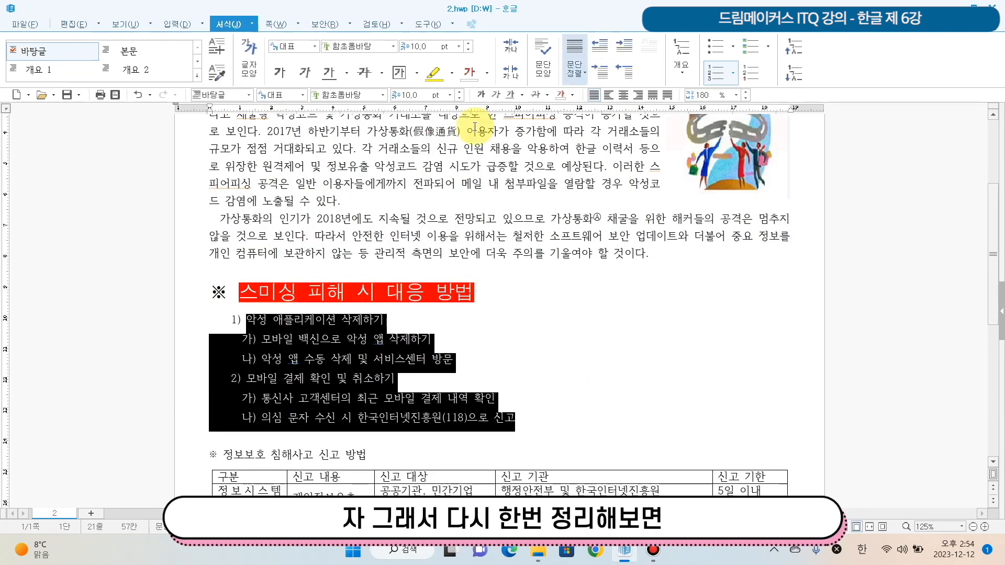
{"action": "right_click", "coordinate": [334, 347]}
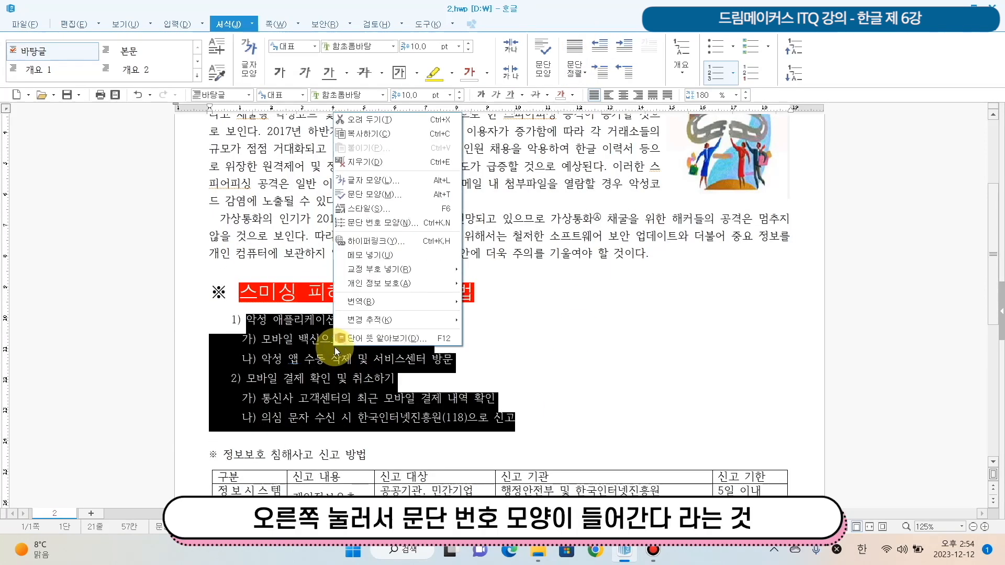
{"action": "left_click", "coordinate": [412, 221]}
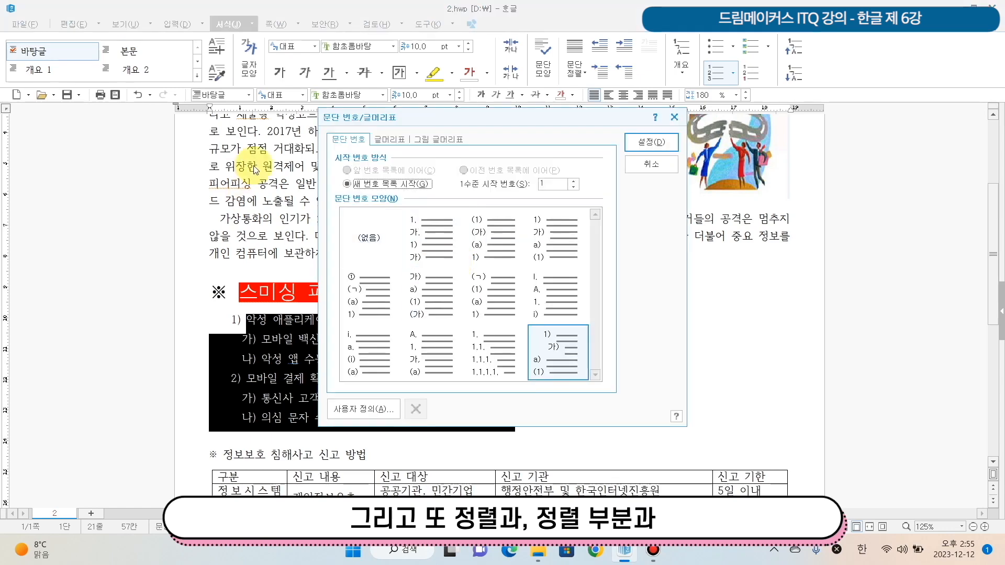
{"action": "left_click", "coordinate": [353, 413]}
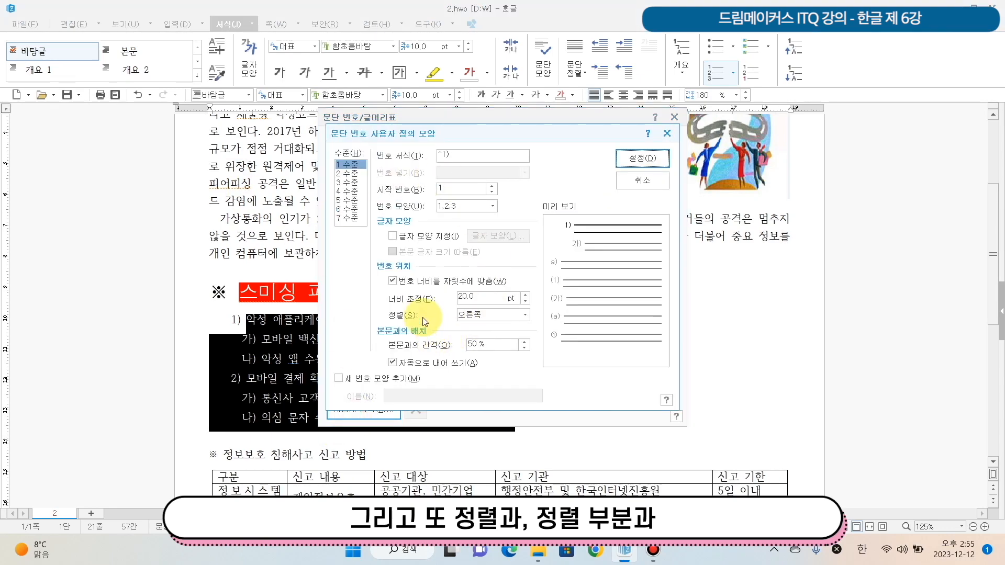
{"action": "left_click_drag", "start_coordinate": [481, 298], "coordinate": [439, 296]}
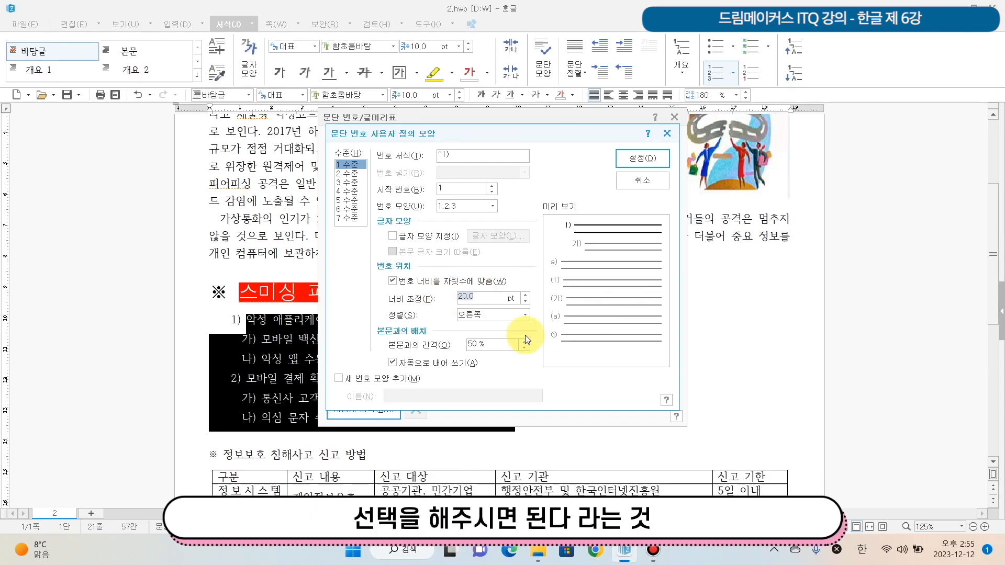
{"action": "left_click", "coordinate": [661, 187]}
{"action": "left_click", "coordinate": [668, 170]}
- Format the whole table heading ※ 정보보호 침해사고 신고 방법 in 돋움 at 18 pt
{"action": "scroll", "coordinate": [639, 285], "scroll_direction": "down", "scroll_amount": 5}
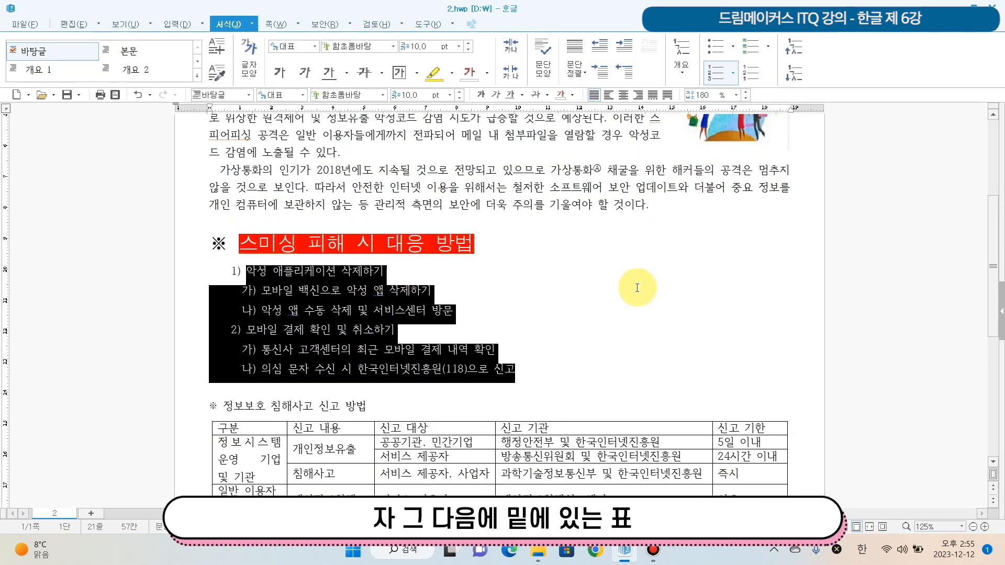
{"action": "scroll", "coordinate": [195, 243], "scroll_direction": "up", "scroll_amount": 2}
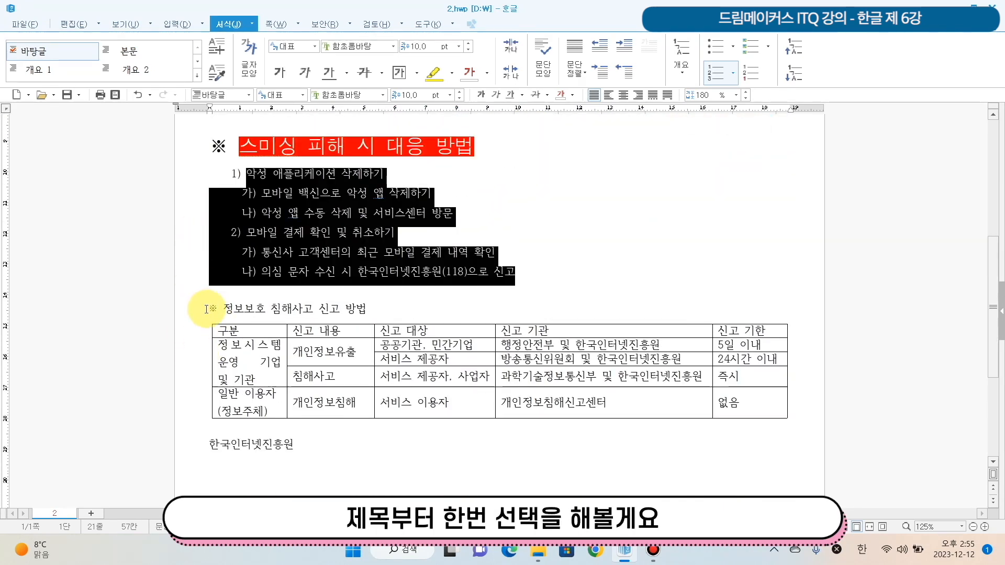
{"action": "left_click_drag", "start_coordinate": [206, 309], "coordinate": [390, 315]}
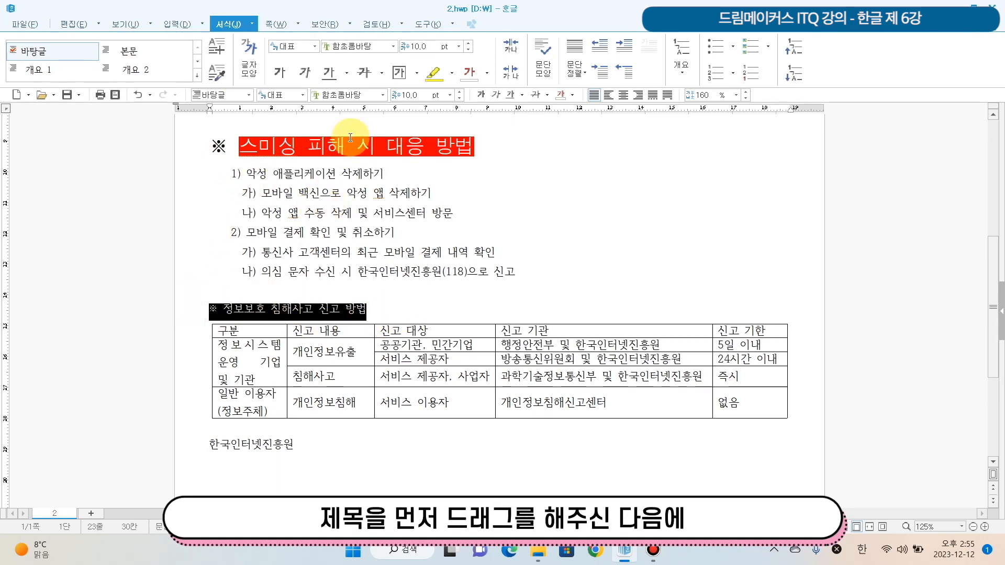
{"action": "left_click", "coordinate": [382, 97]}
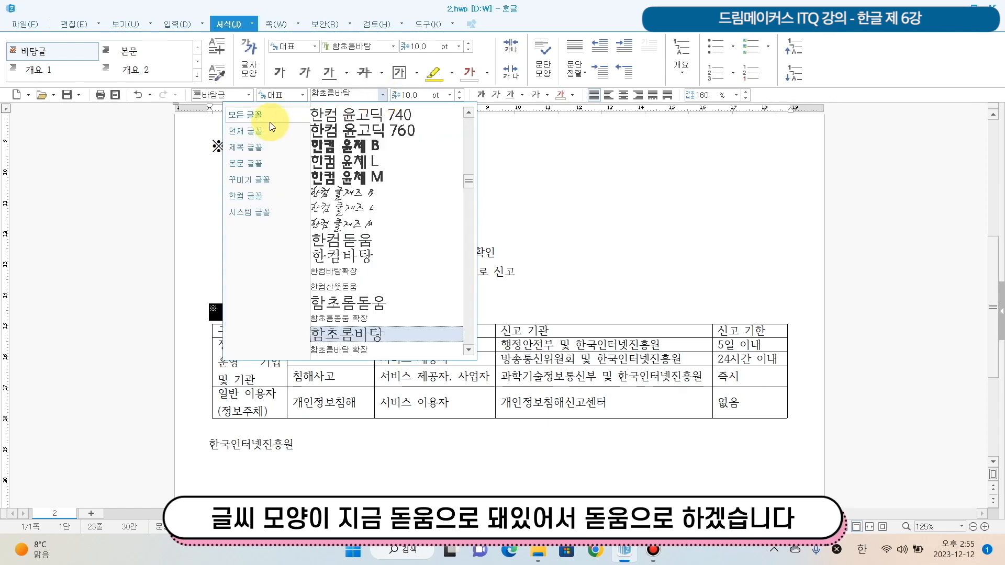
{"action": "left_click_drag", "start_coordinate": [475, 182], "coordinate": [467, 116]}
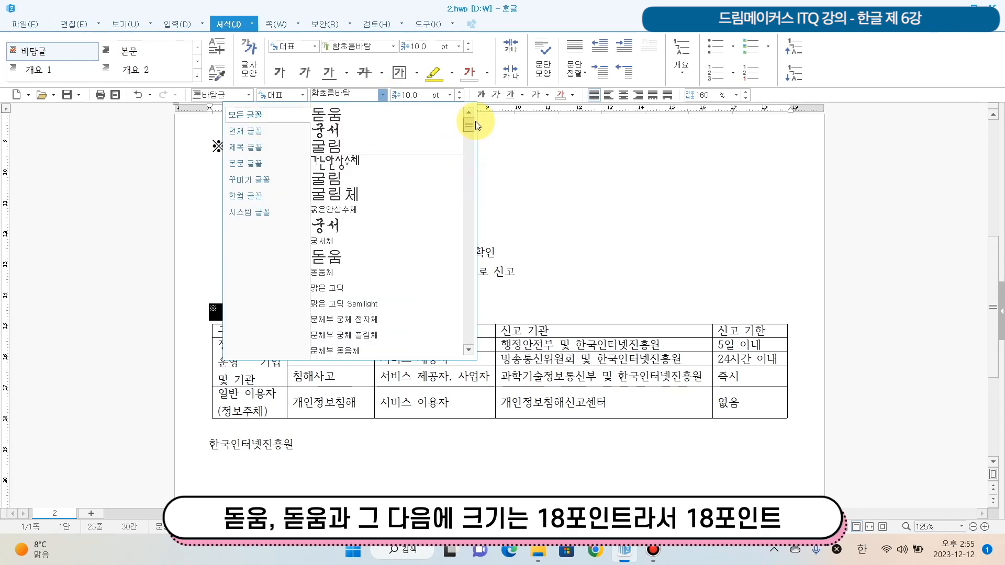
{"action": "left_click", "coordinate": [403, 114]}
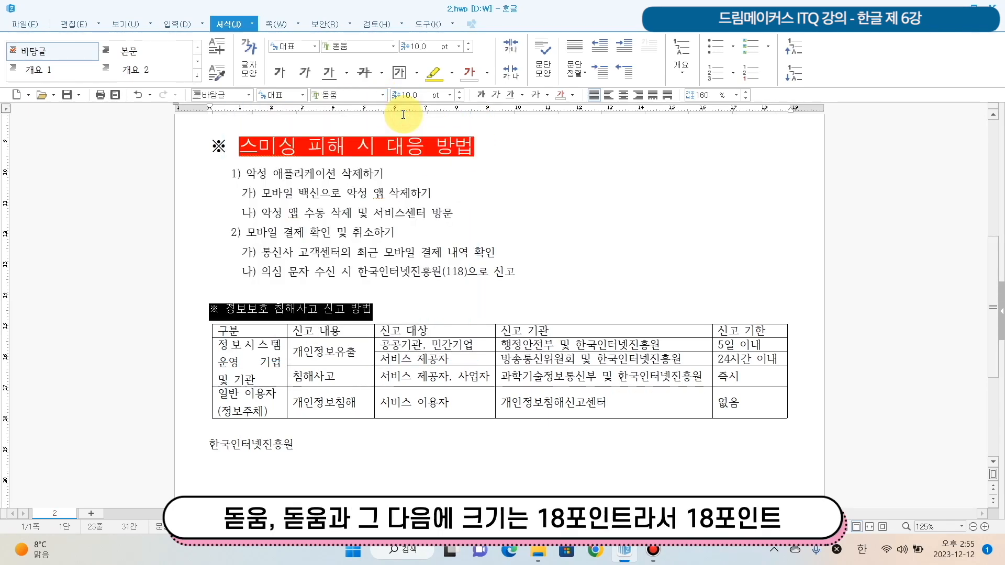
{"action": "left_click", "coordinate": [450, 95]}
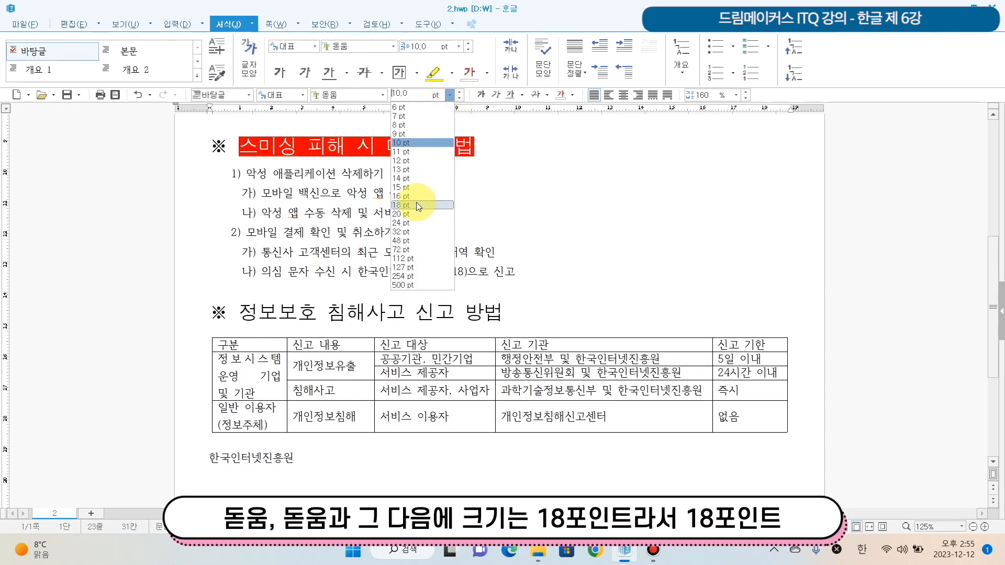
{"action": "left_click", "coordinate": [416, 204]}
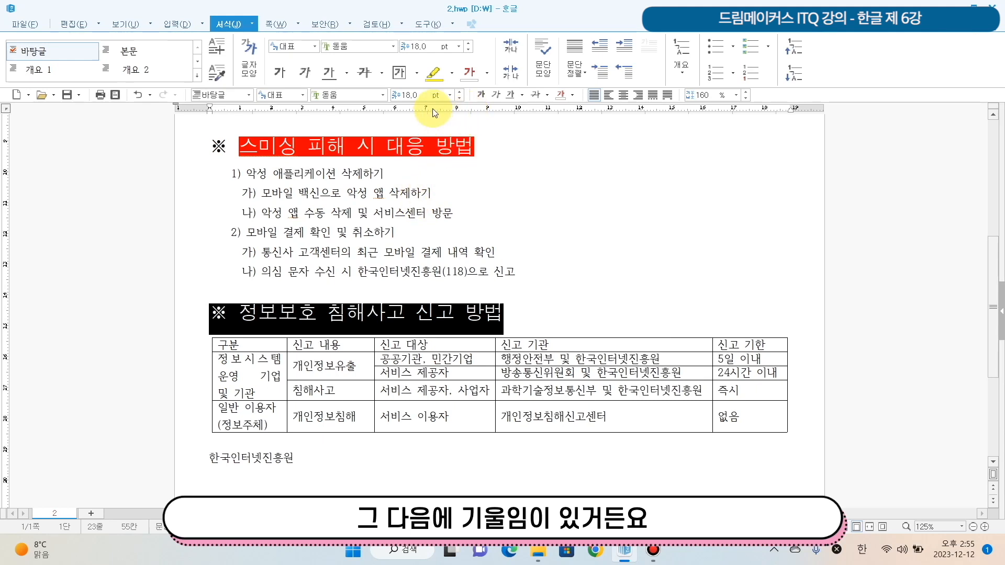
- Try italics on the whole table heading including the ※ symbol, and remove them again
{"action": "left_click", "coordinate": [494, 97]}
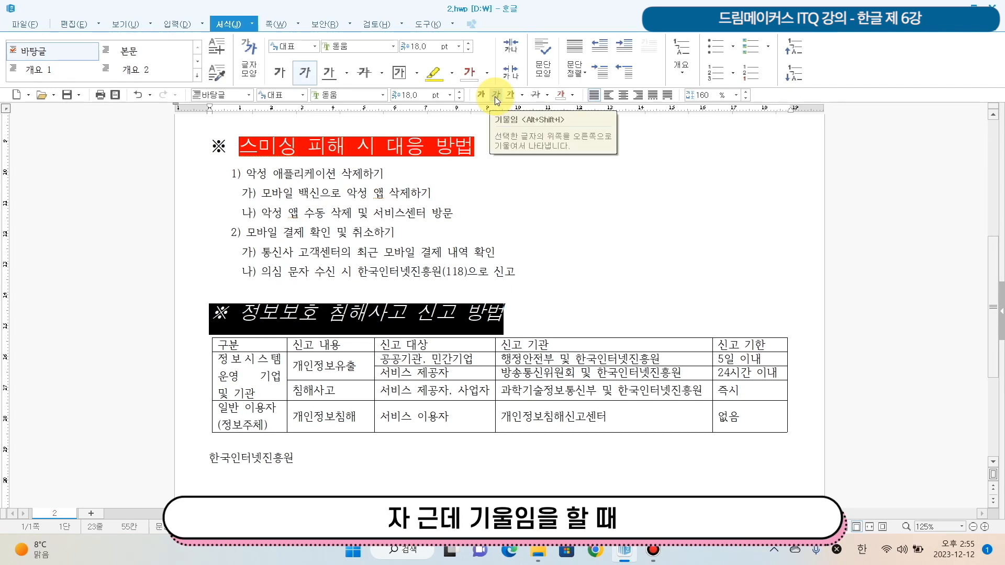
{"action": "left_click", "coordinate": [495, 96]}
{"action": "left_click", "coordinate": [228, 312]}
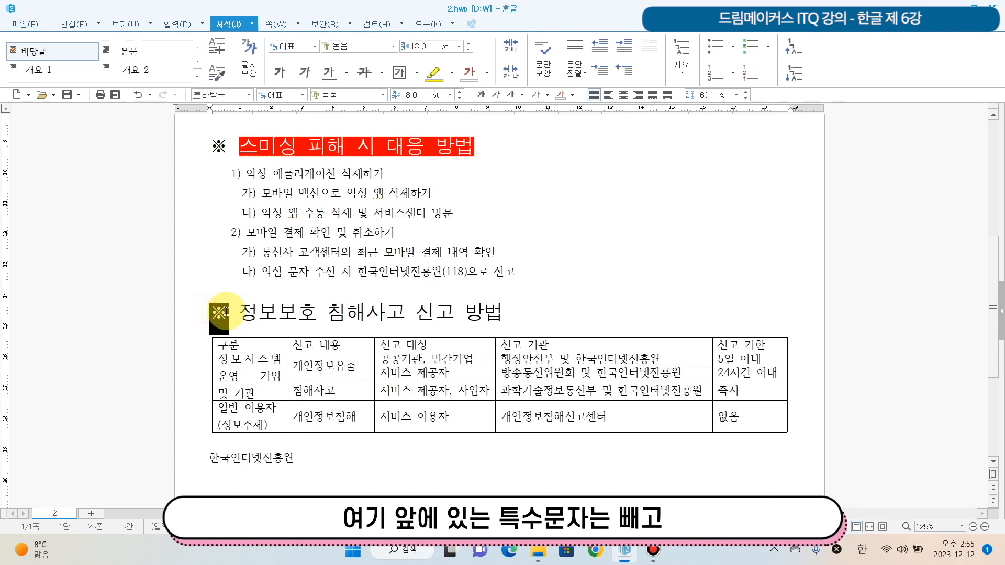
{"action": "left_click", "coordinate": [238, 312]}
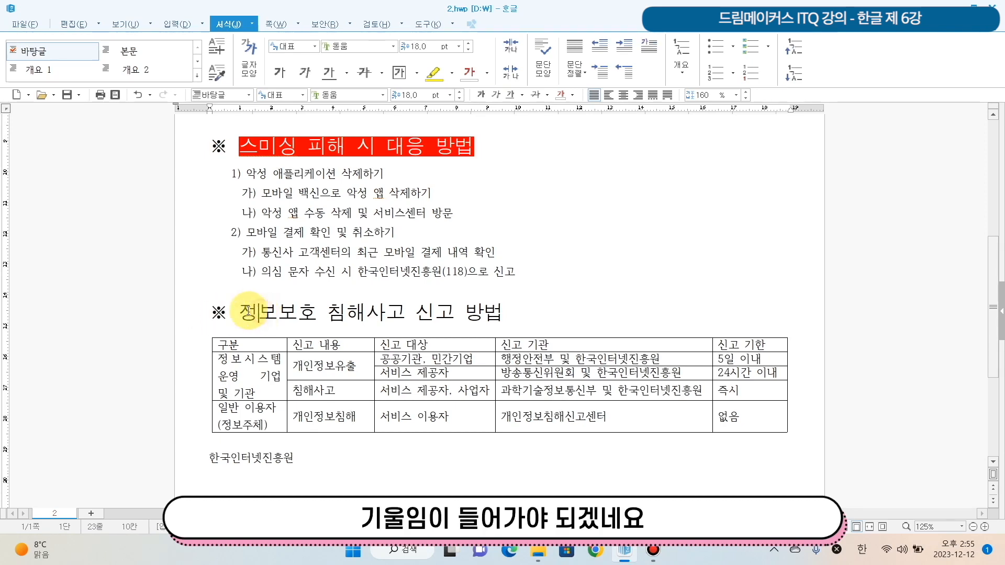
- Italicize only the heading text 정보보호 침해사고 신고 방법, leaving out the ※ symbol, and clear the selection
{"action": "left_click_drag", "start_coordinate": [267, 313], "coordinate": [533, 310]}
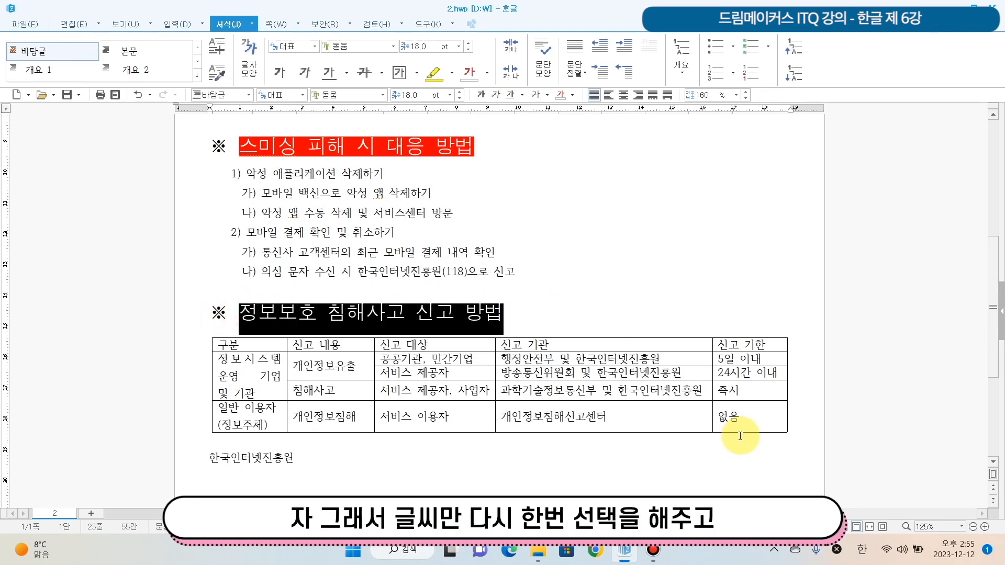
{"action": "left_click", "coordinate": [278, 313]}
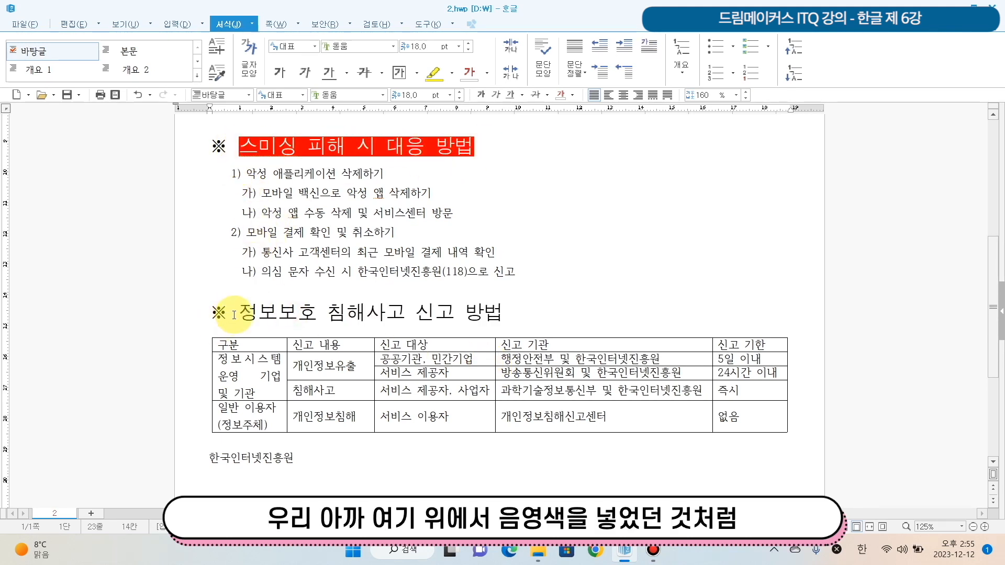
{"action": "left_click_drag", "start_coordinate": [240, 313], "coordinate": [518, 305]}
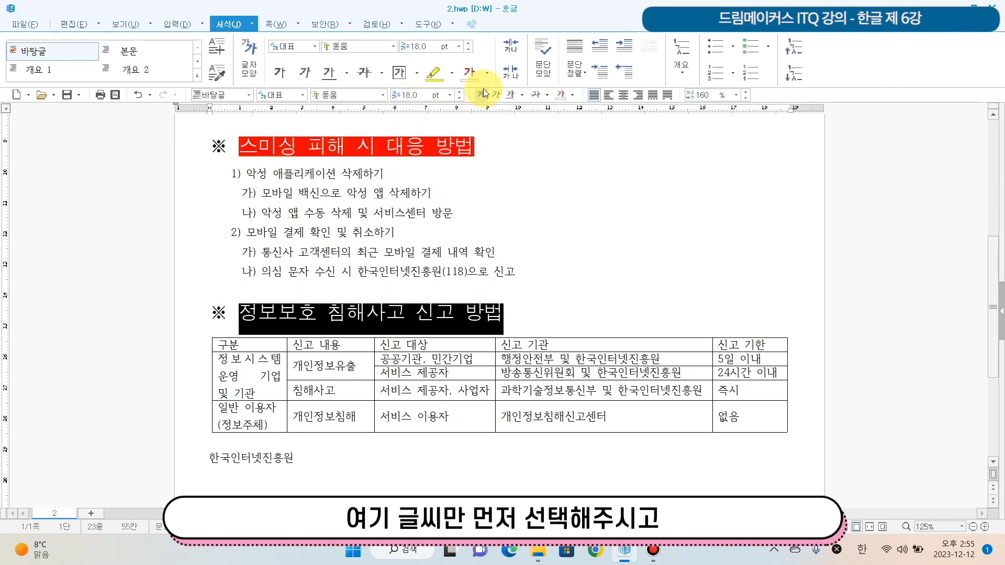
{"action": "left_click", "coordinate": [495, 94]}
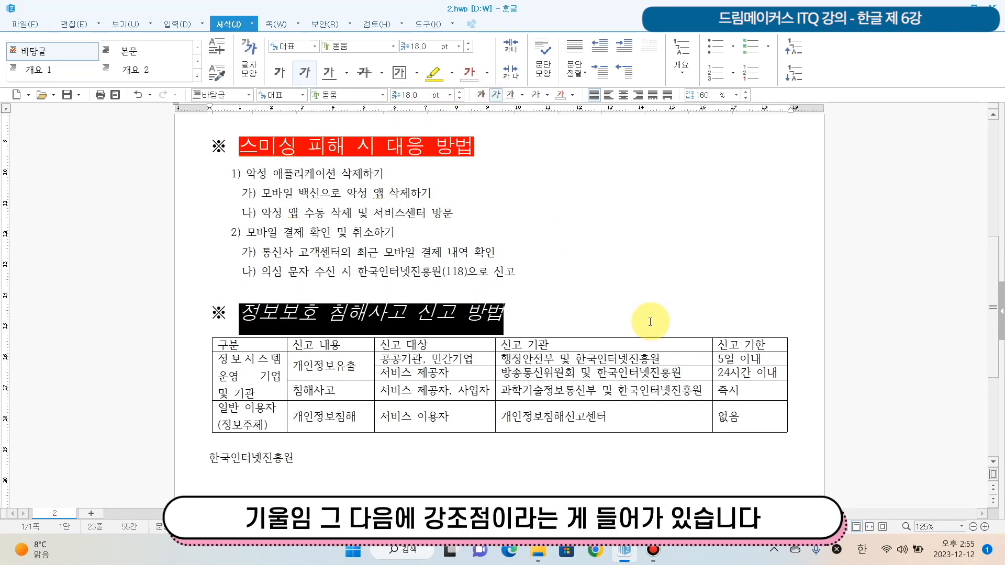
{"action": "scroll", "coordinate": [410, 377], "scroll_direction": "down", "scroll_amount": 3}
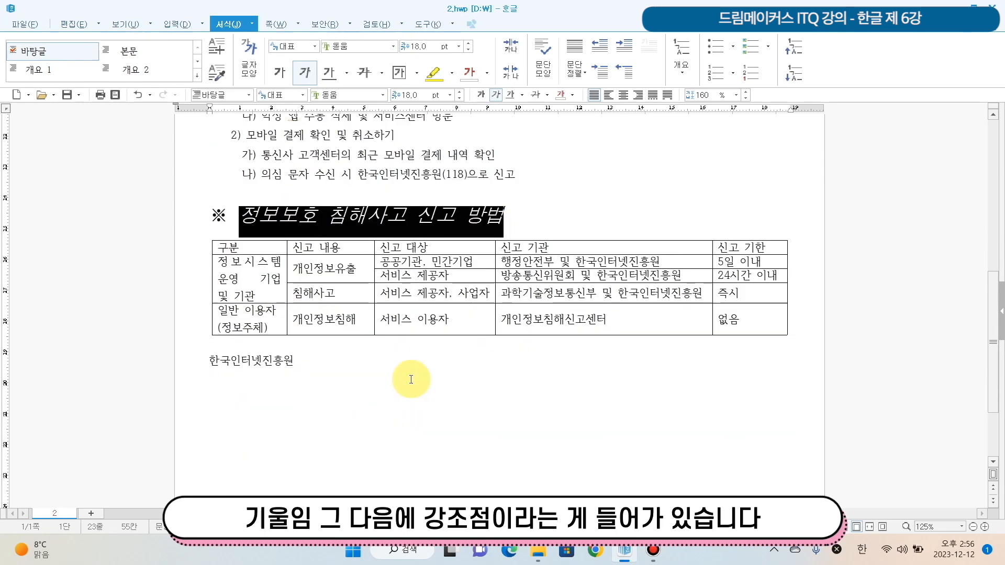
{"action": "scroll", "coordinate": [411, 382], "scroll_direction": "up", "scroll_amount": 1}
{"action": "scroll", "coordinate": [411, 383], "scroll_direction": "up", "scroll_amount": 3}
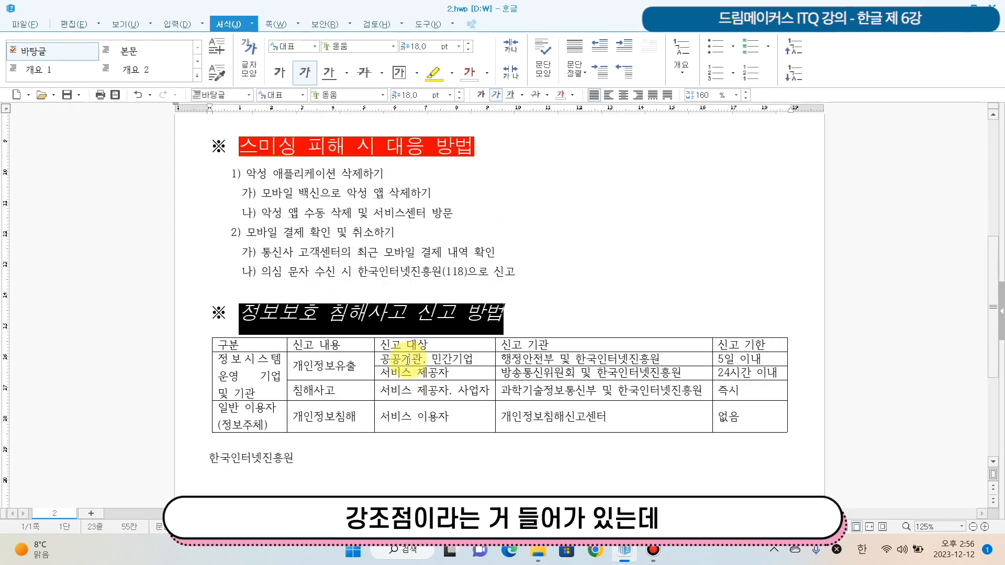
{"action": "left_click", "coordinate": [298, 284]}
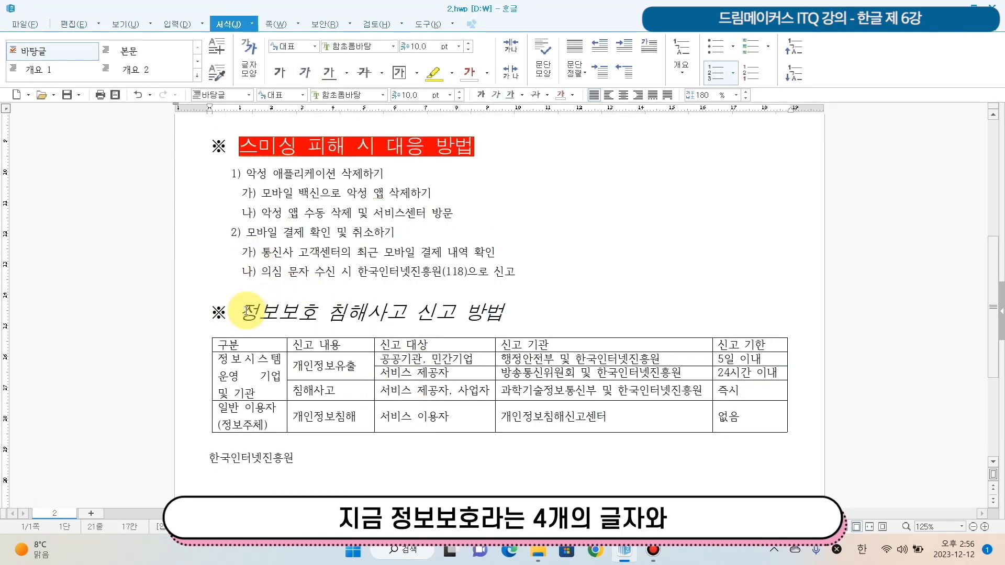
- Add the hollow-circle emphasis mark (강조점) above each character of 정보보호 in the table heading
{"action": "left_click_drag", "start_coordinate": [246, 310], "coordinate": [317, 313]}
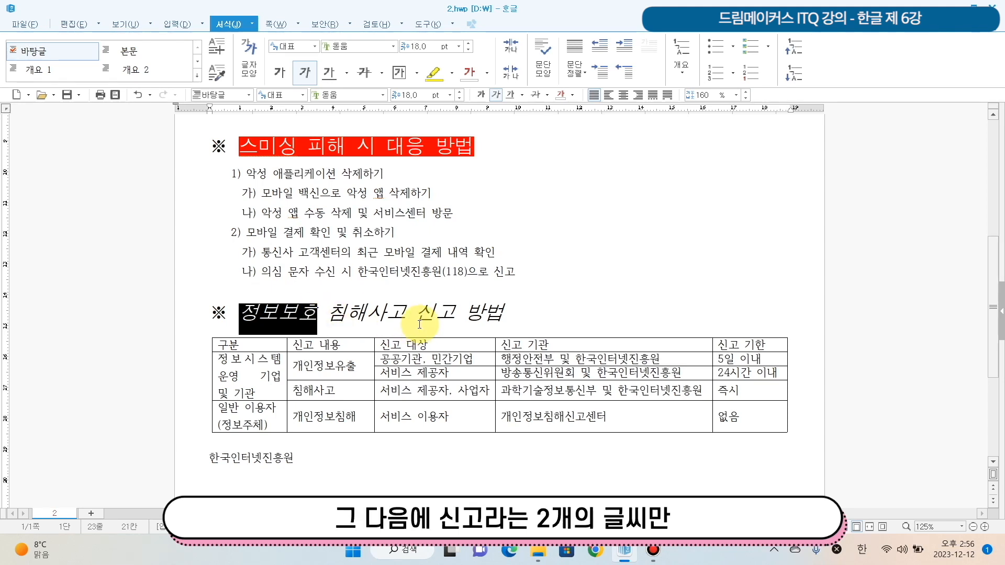
{"action": "left_click_drag", "start_coordinate": [418, 314], "coordinate": [454, 314]}
{"action": "key", "text": "F9"}
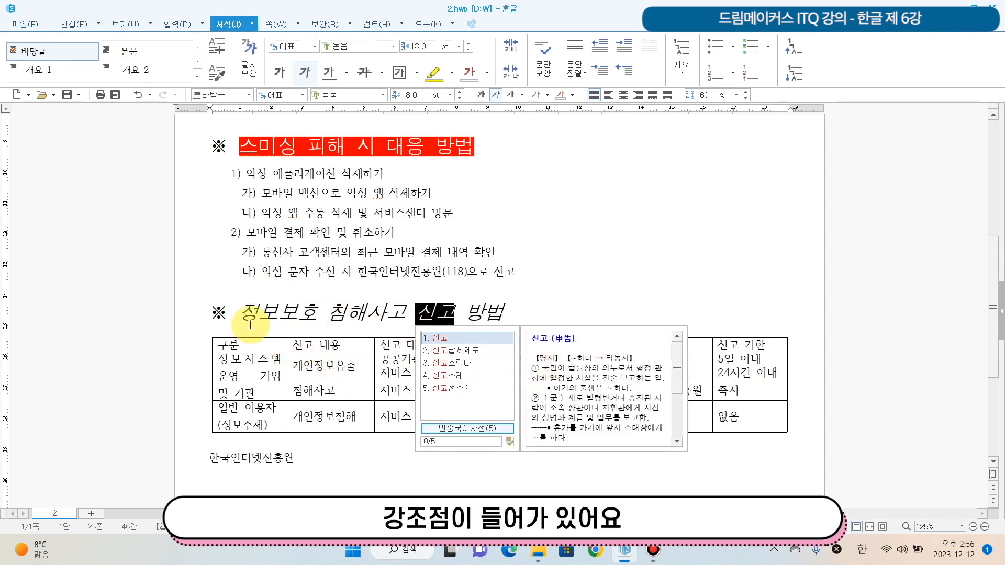
{"action": "left_click_drag", "start_coordinate": [246, 310], "coordinate": [317, 314]}
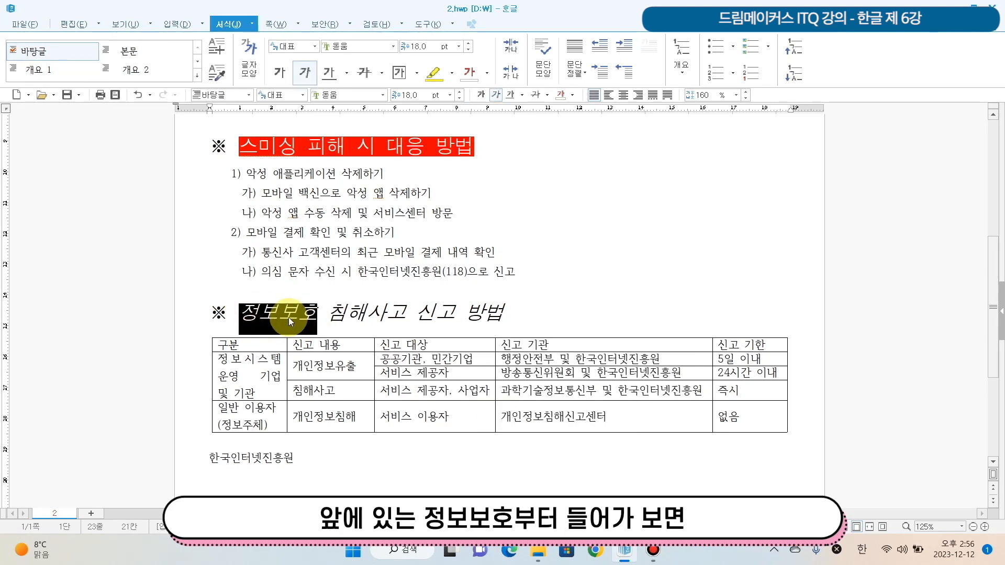
{"action": "right_click", "coordinate": [288, 318]}
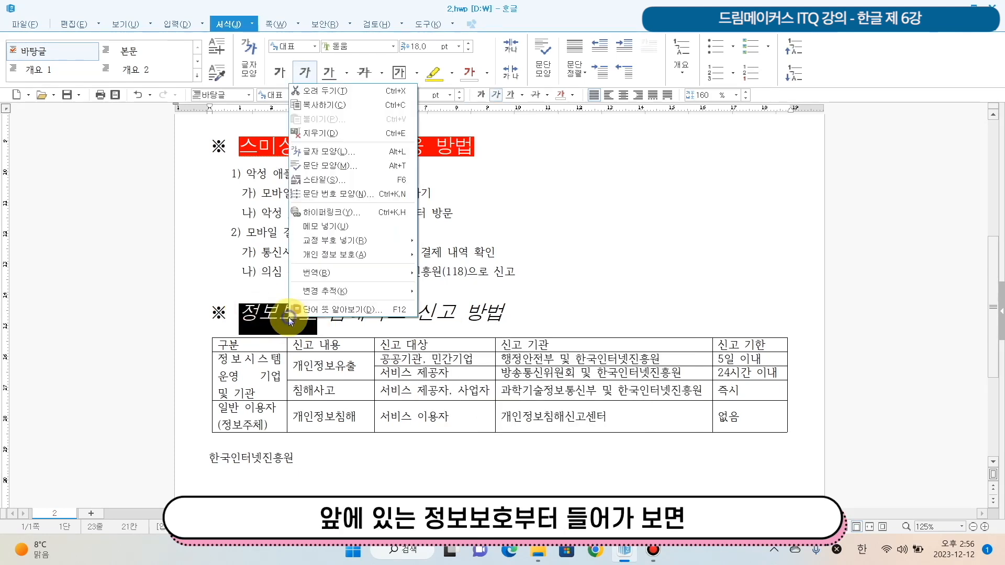
{"action": "left_click", "coordinate": [365, 152]}
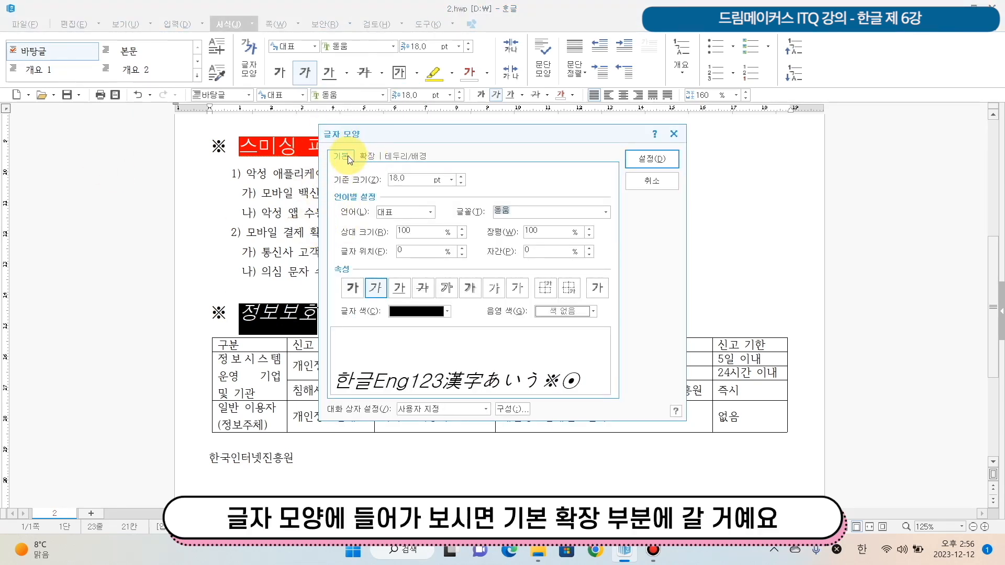
{"action": "left_click", "coordinate": [371, 155]}
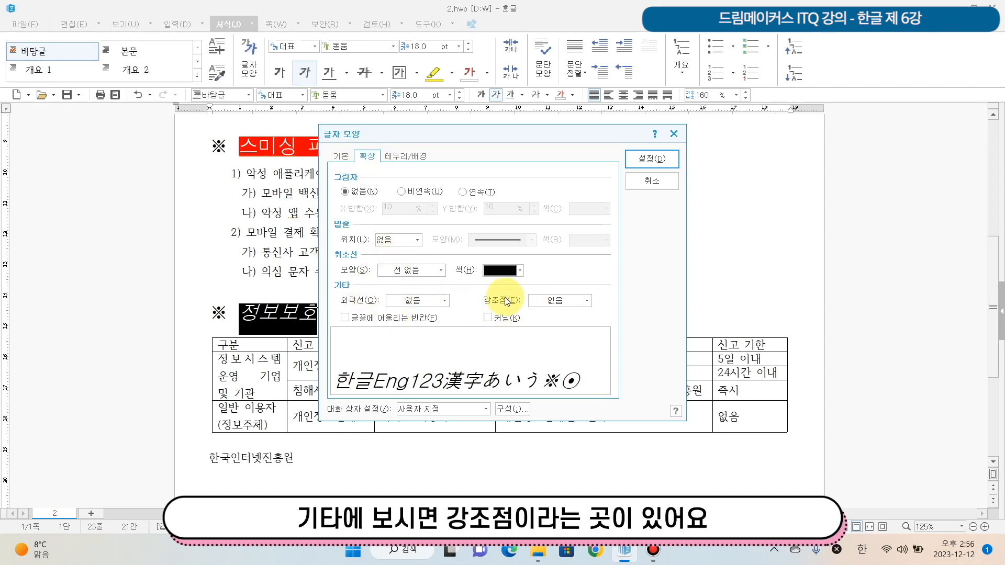
{"action": "left_click", "coordinate": [559, 301]}
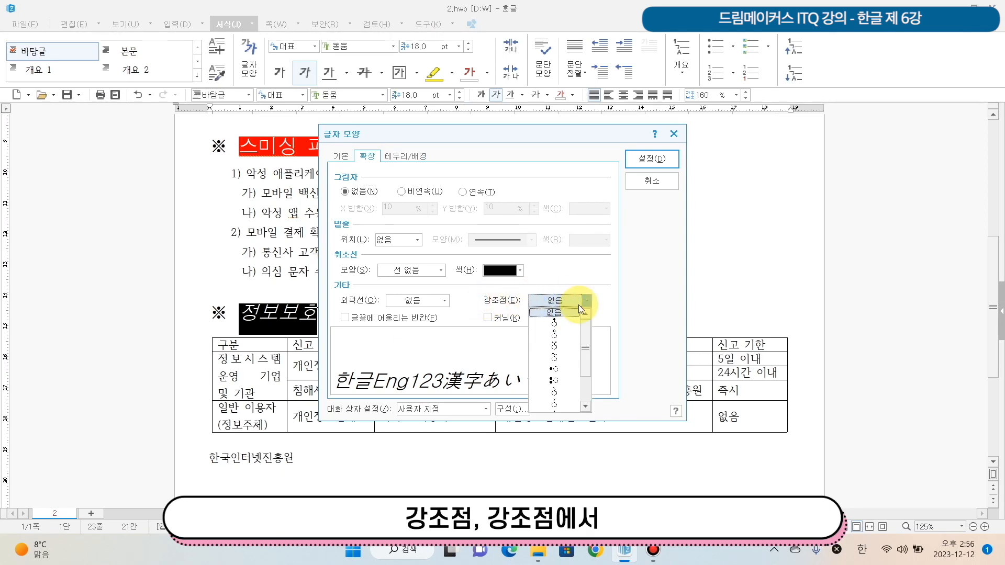
{"action": "left_click", "coordinate": [563, 336]}
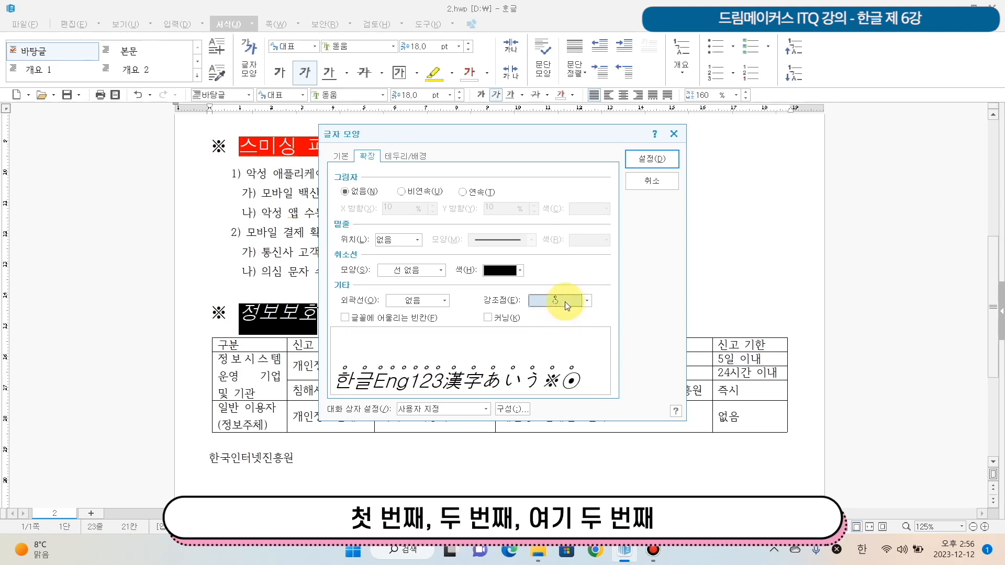
{"action": "left_click", "coordinate": [564, 302]}
{"action": "left_click", "coordinate": [560, 334]}
{"action": "left_click", "coordinate": [658, 160]}
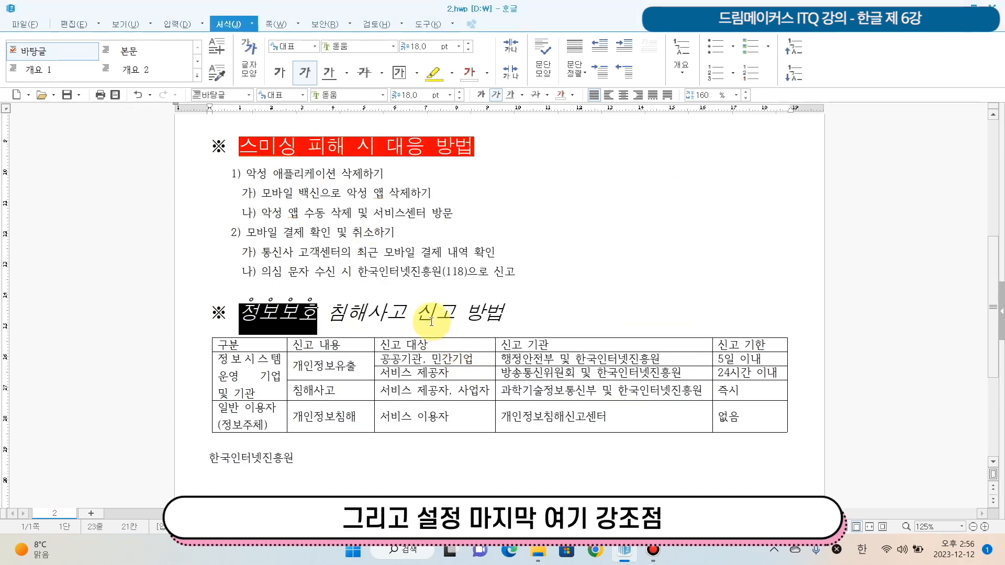
- Add the same hollow-circle emphasis mark above the word 신고 in the table heading
{"action": "left_click_drag", "start_coordinate": [416, 314], "coordinate": [458, 320]}
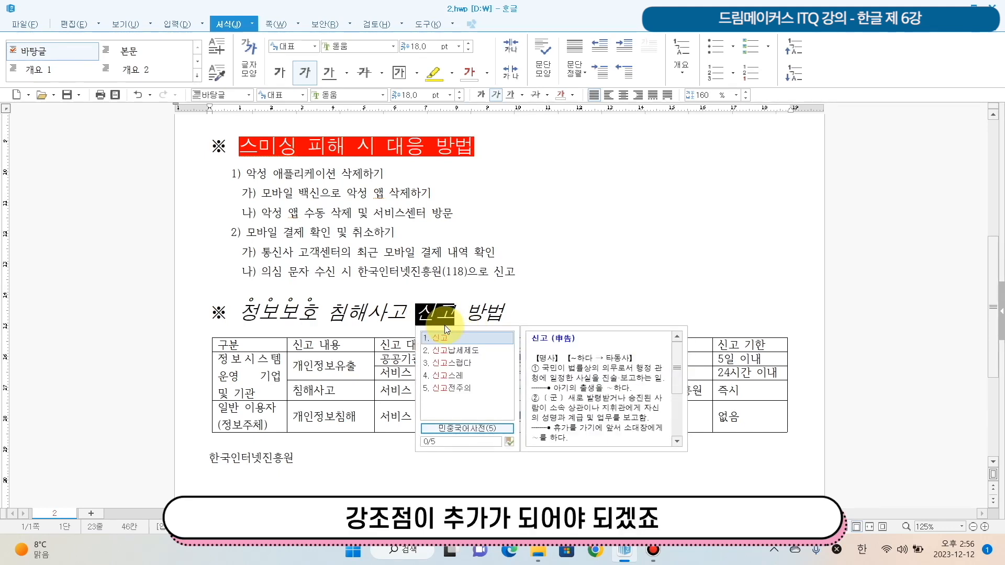
{"action": "right_click", "coordinate": [445, 322]}
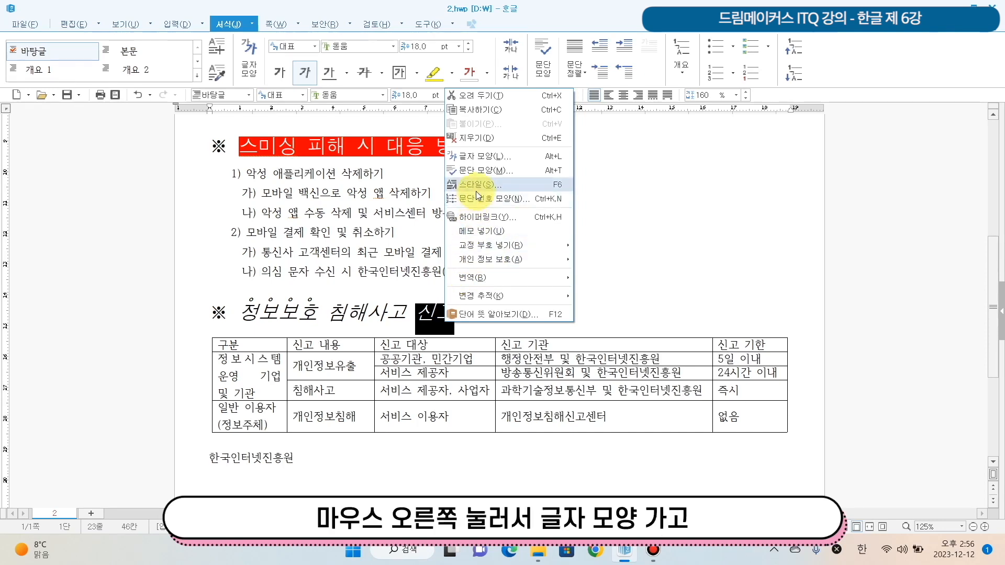
{"action": "right_click", "coordinate": [426, 316]}
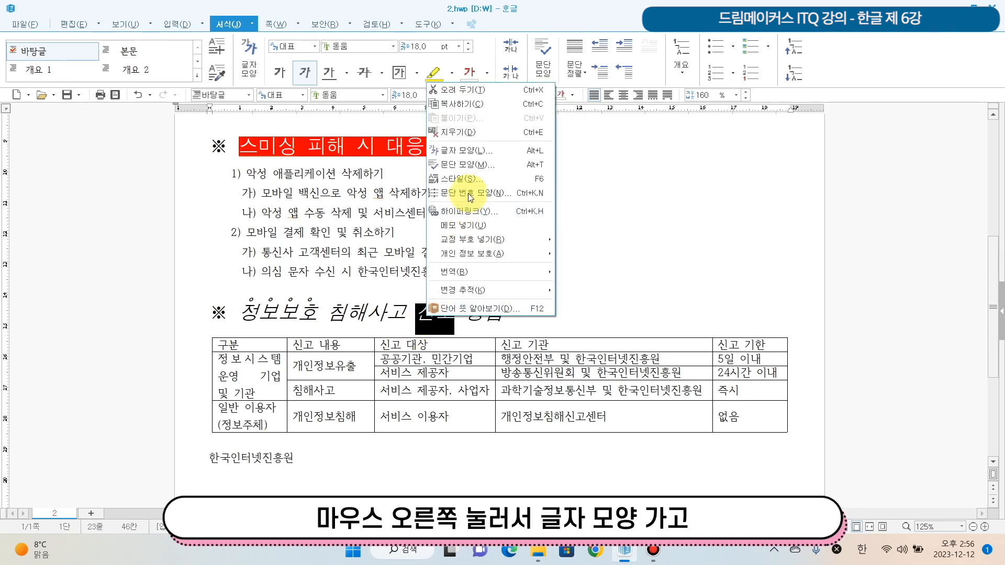
{"action": "left_click", "coordinate": [475, 151]}
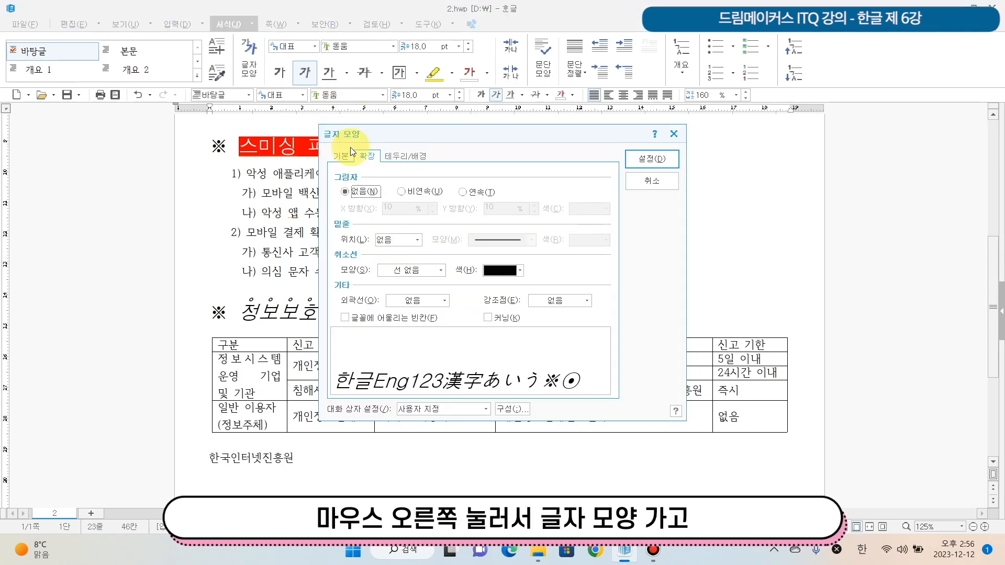
{"action": "left_click", "coordinate": [583, 305]}
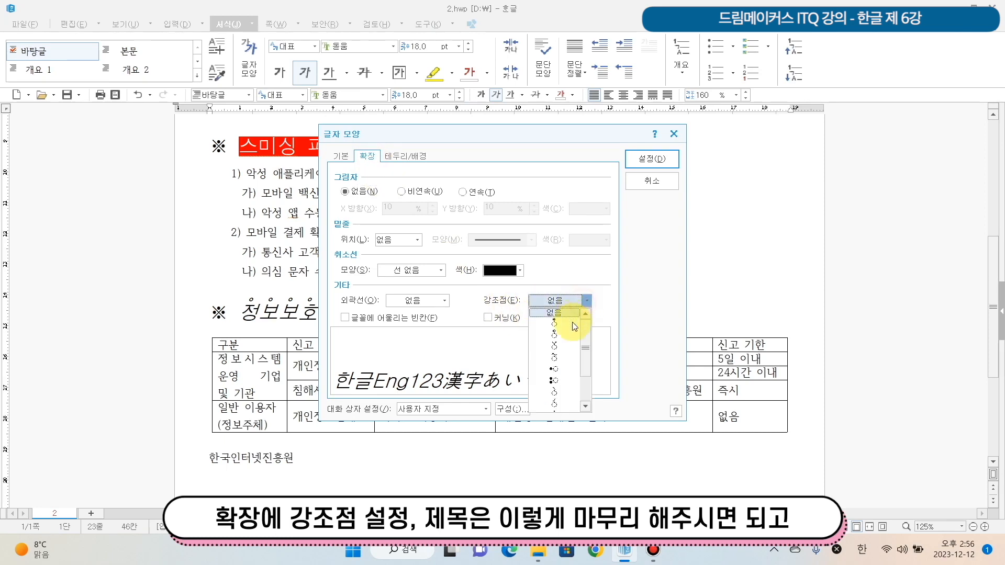
{"action": "left_click", "coordinate": [566, 337]}
{"action": "left_click", "coordinate": [648, 162]}
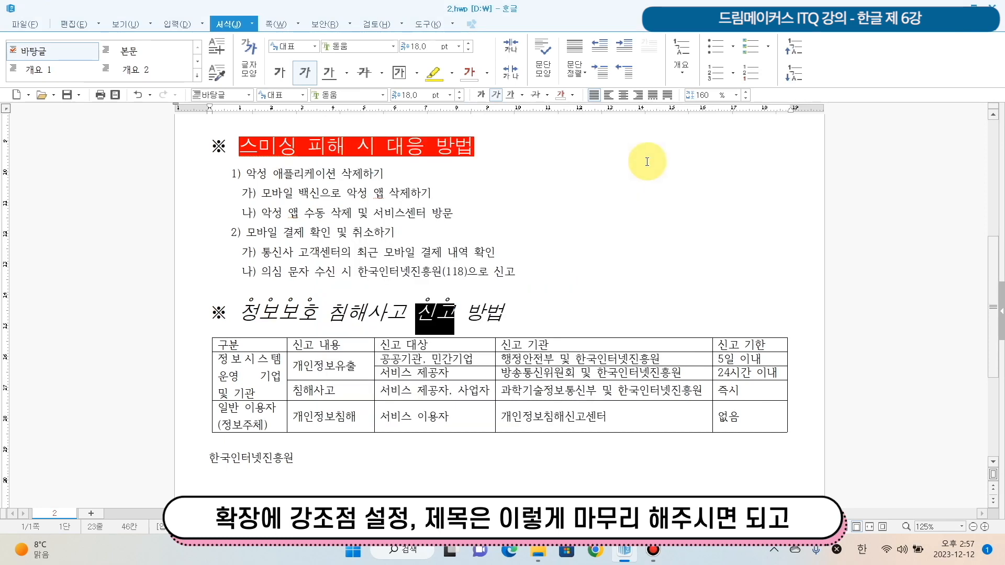
- Examine the table's merged cells and the cell merge command (셀 합치기) for adjacent 신고 대상 cells, without merging any
{"action": "scroll", "coordinate": [422, 442], "scroll_direction": "down", "scroll_amount": 3}
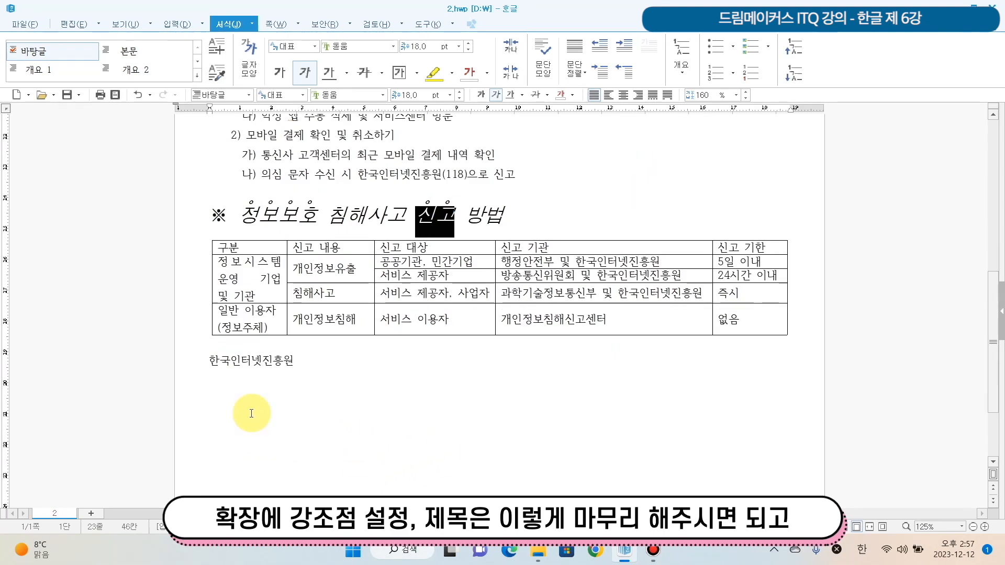
{"action": "scroll", "coordinate": [293, 396], "scroll_direction": "down", "scroll_amount": 1}
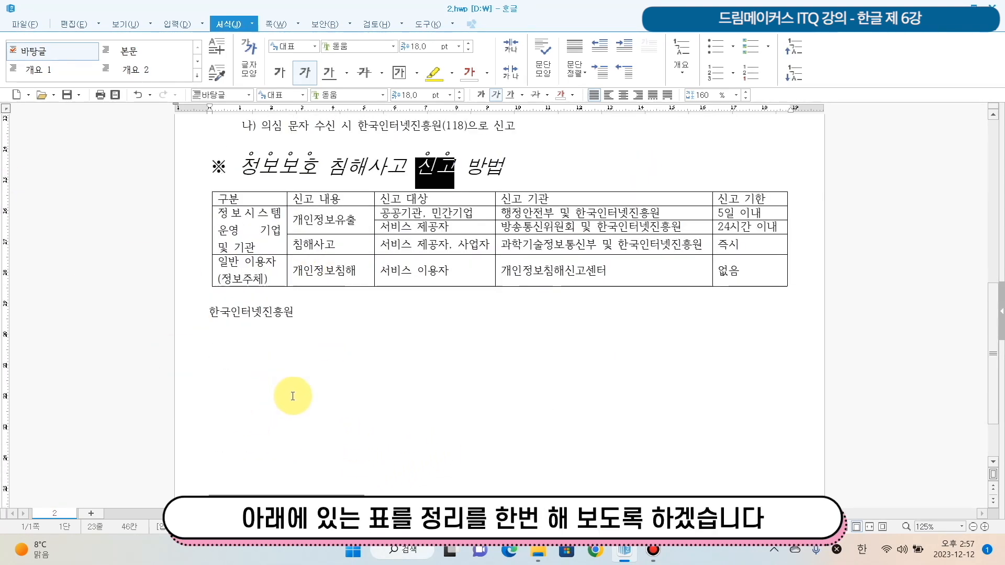
{"action": "scroll", "coordinate": [230, 278], "scroll_direction": "up", "scroll_amount": 3}
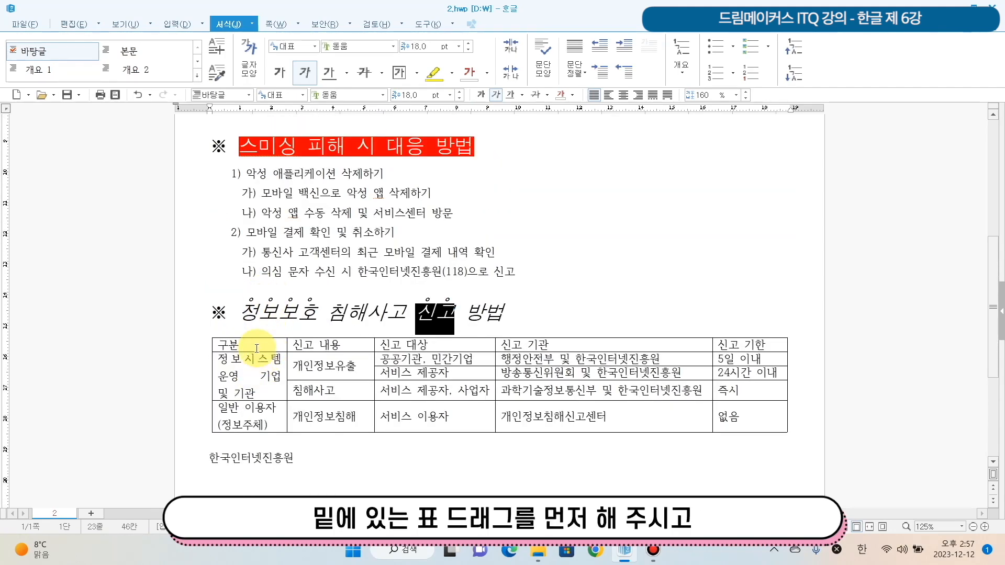
{"action": "left_click_drag", "start_coordinate": [256, 341], "coordinate": [750, 417]}
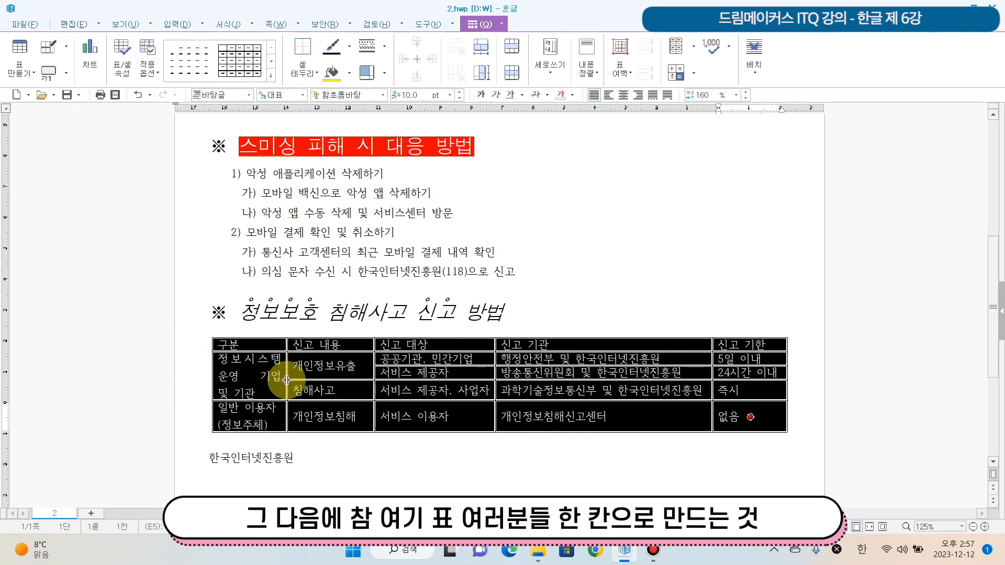
{"action": "left_click", "coordinate": [239, 372]}
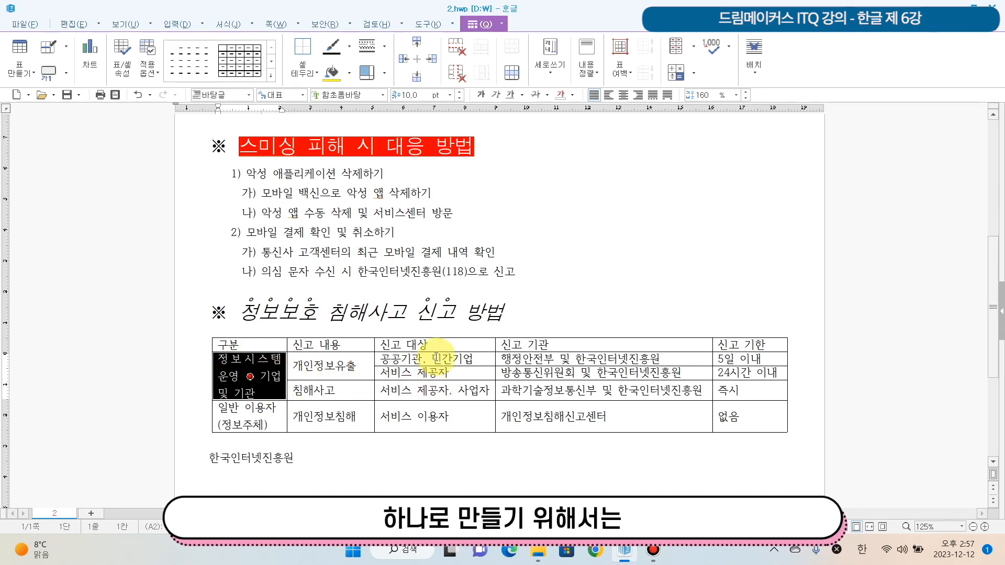
{"action": "left_click_drag", "start_coordinate": [426, 361], "coordinate": [435, 373]}
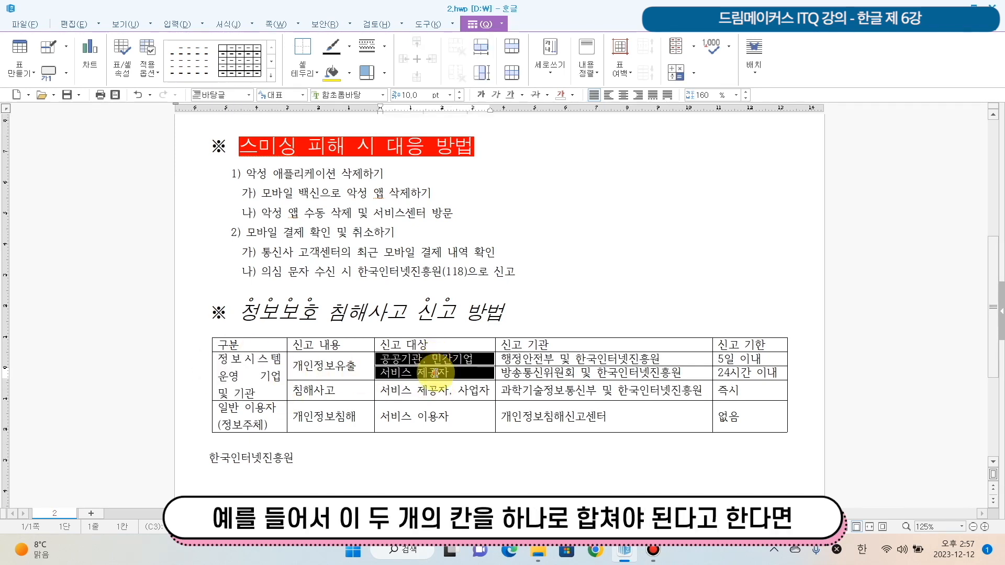
{"action": "right_click", "coordinate": [402, 370]}
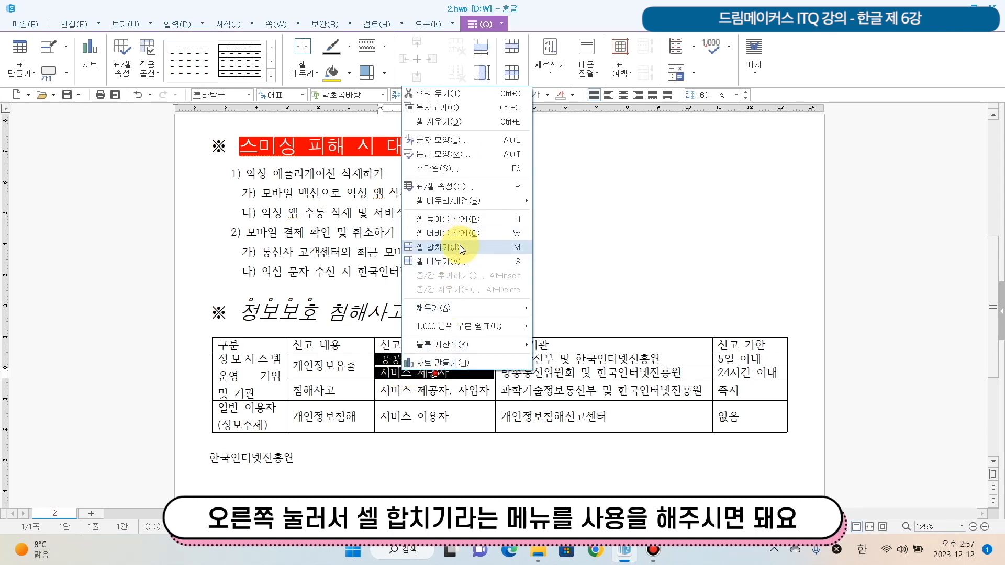
{"action": "left_click", "coordinate": [243, 363]}
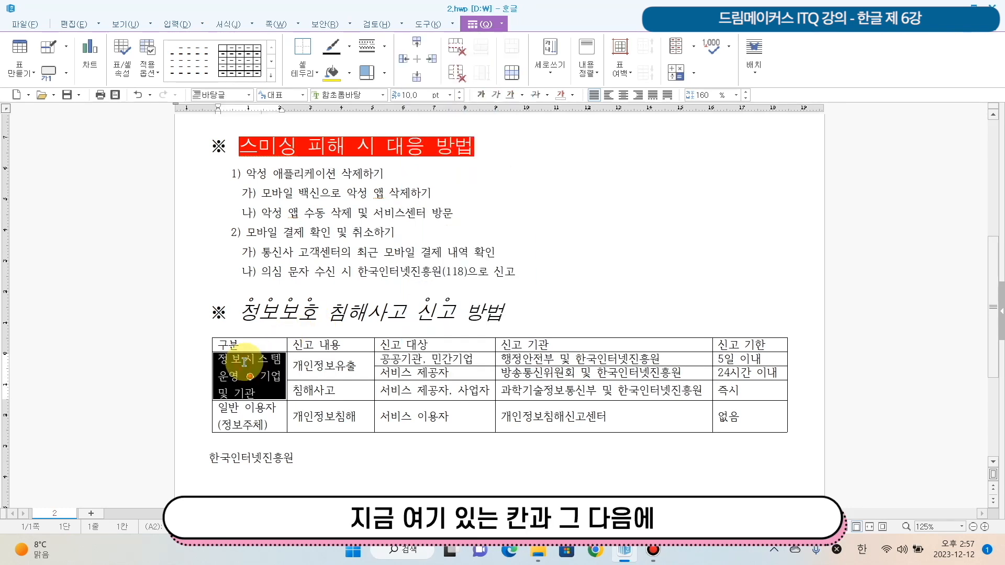
{"action": "left_click", "coordinate": [350, 364]}
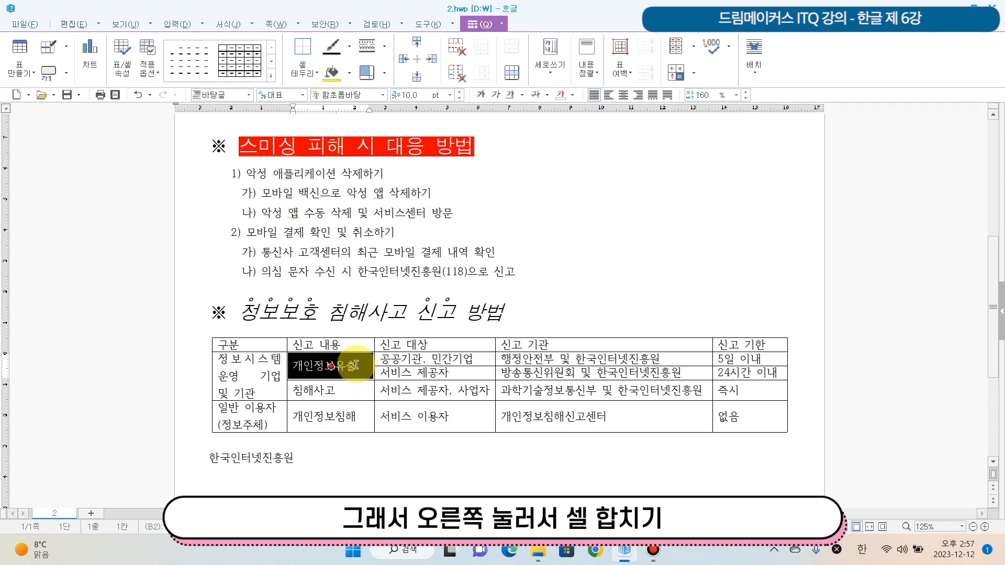
{"action": "right_click", "coordinate": [355, 365]}
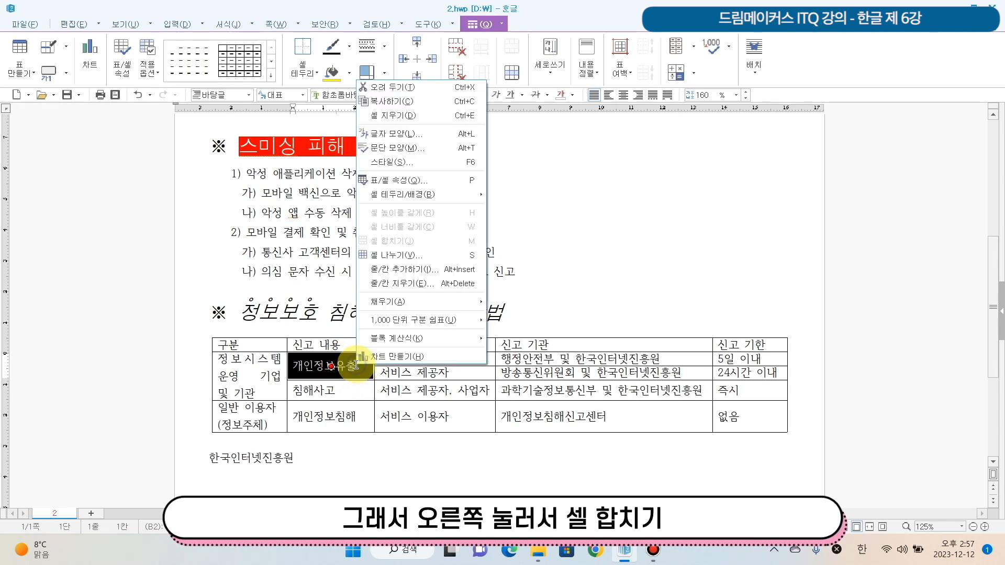
{"action": "left_click_drag", "start_coordinate": [473, 372], "coordinate": [474, 390]}
{"action": "right_click", "coordinate": [474, 390]}
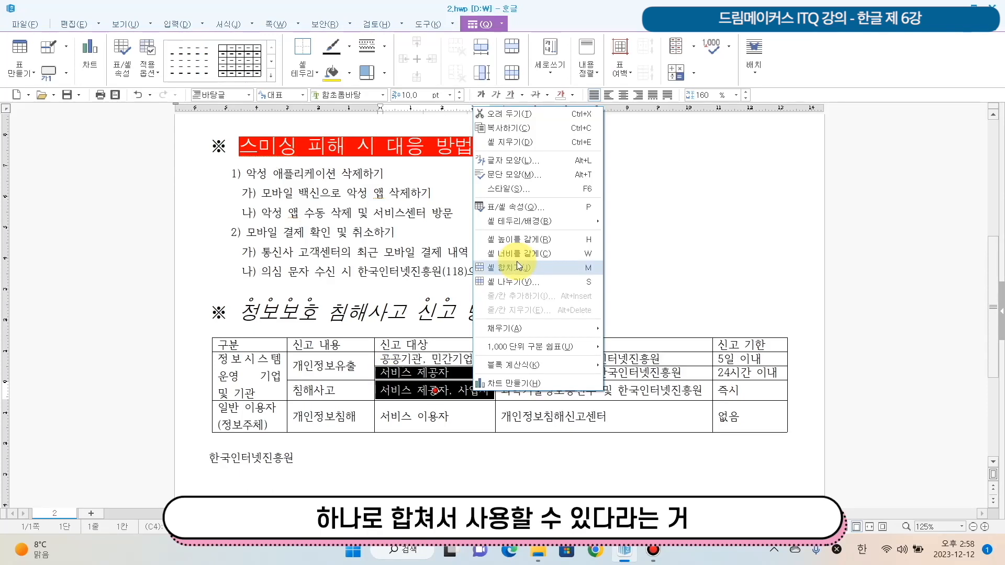
{"action": "left_click", "coordinate": [250, 416]}
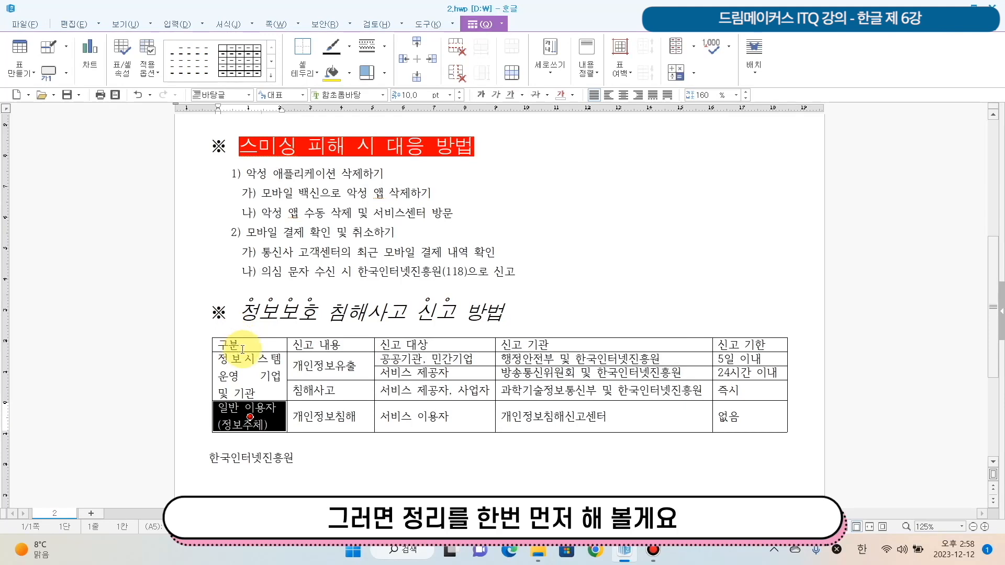
- Center-align the text in all cells of the table and set its font to 굴림
{"action": "left_click", "coordinate": [259, 344]}
{"action": "left_click_drag", "start_coordinate": [267, 343], "coordinate": [751, 417]}
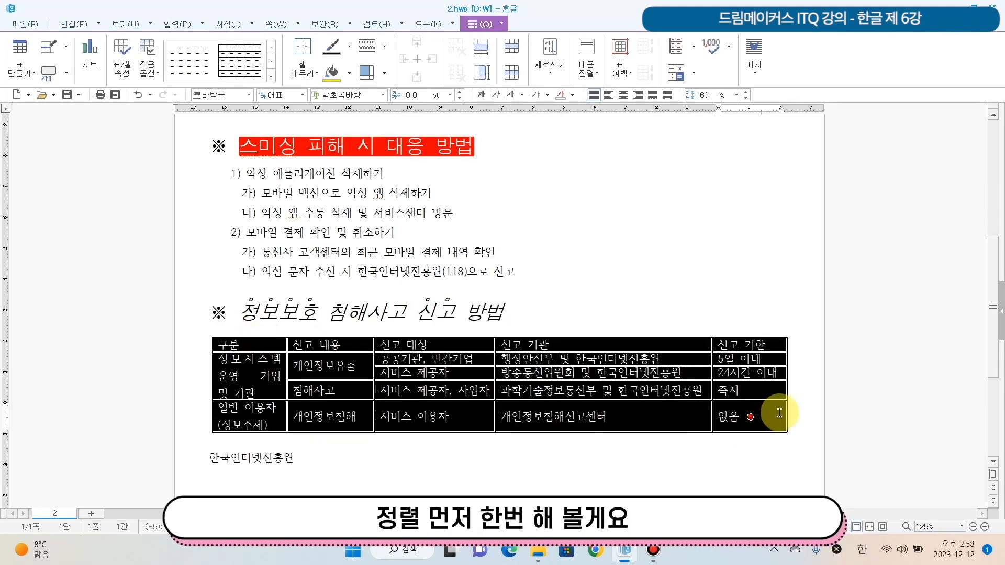
{"action": "left_click", "coordinate": [627, 94]}
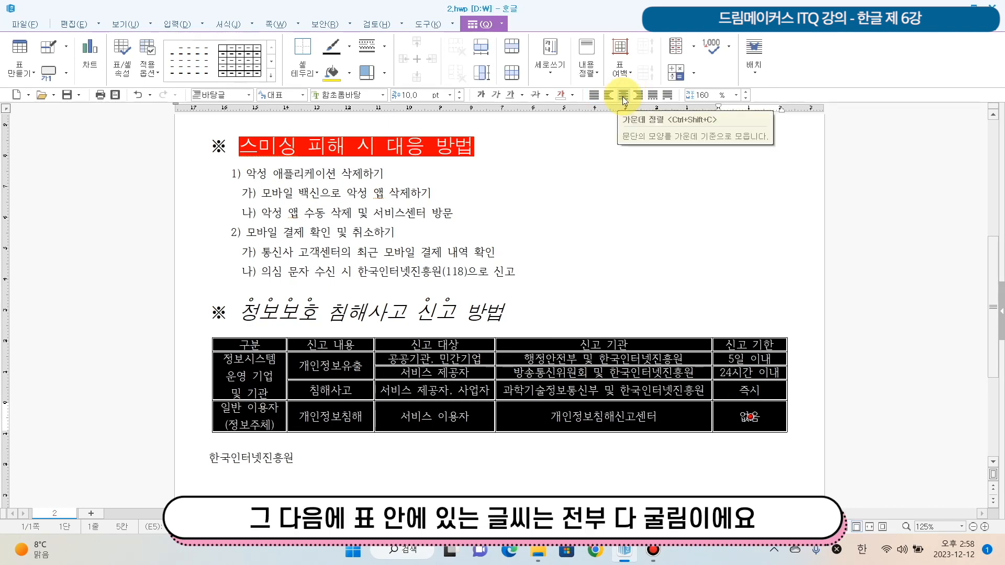
{"action": "left_click", "coordinate": [382, 94]}
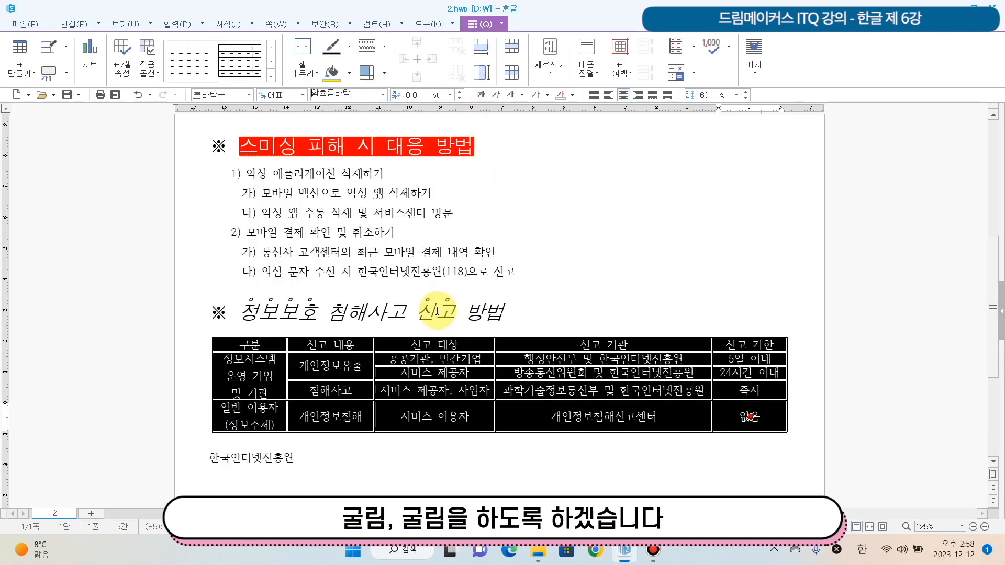
{"action": "left_click_drag", "start_coordinate": [473, 186], "coordinate": [472, 133]}
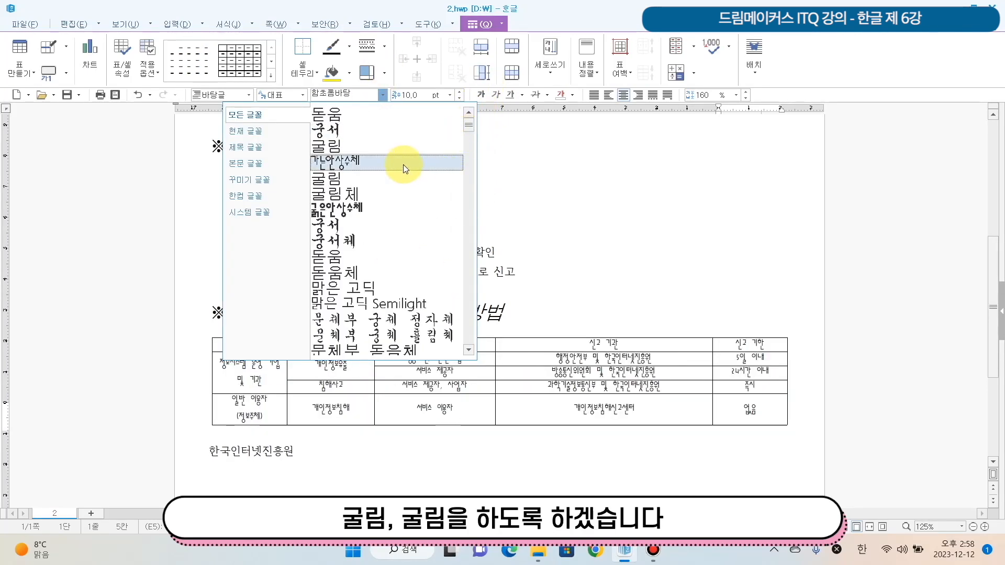
{"action": "left_click", "coordinate": [392, 177]}
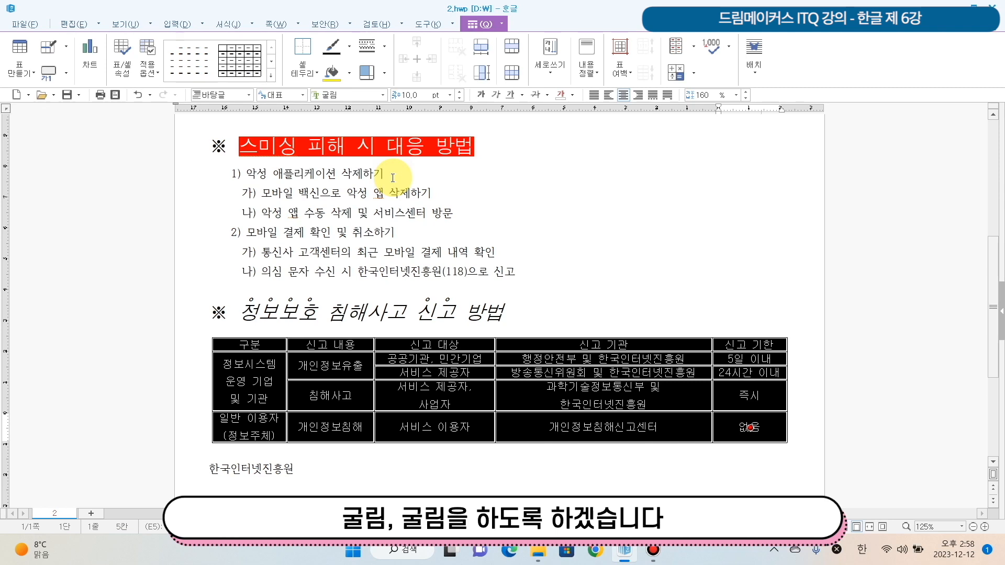
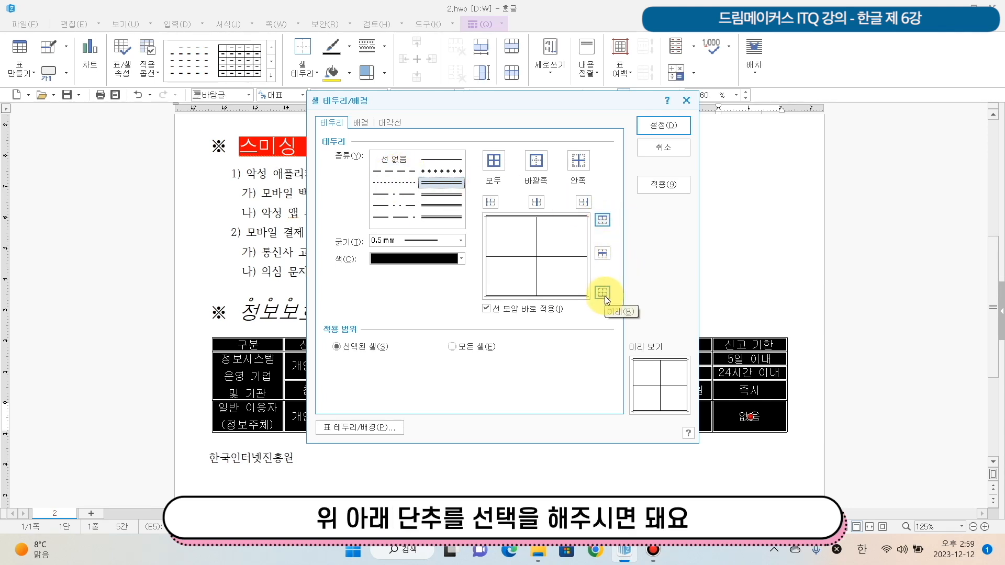
- Apply the 0.5 mm double-line border to the top and bottom edges of the table
{"action": "left_click", "coordinate": [670, 129]}
{"action": "left_click", "coordinate": [651, 304]}
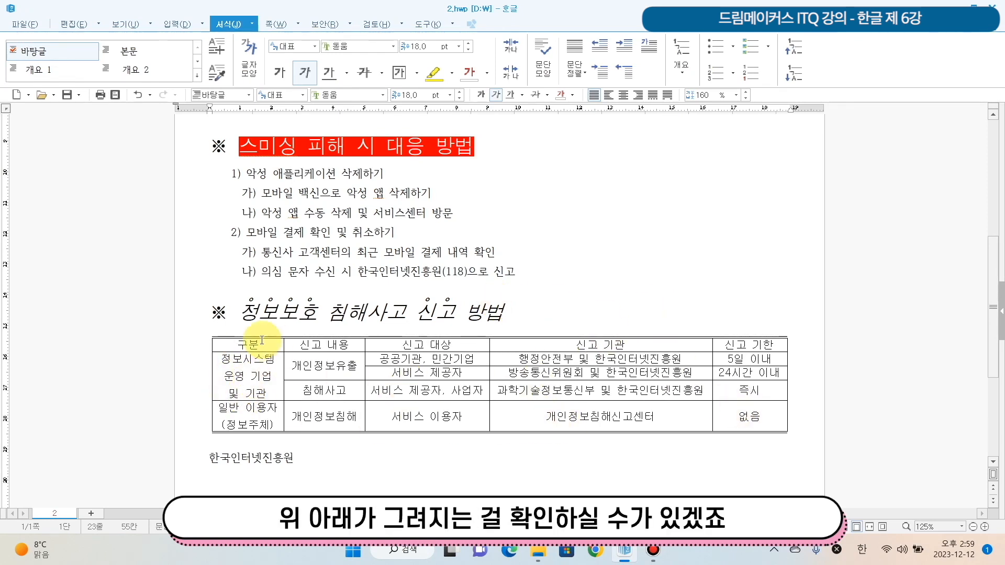
- Remove the left and right outer borders of the whole table by setting them to no line (선 없음)
{"action": "left_click_drag", "start_coordinate": [262, 340], "coordinate": [751, 416]}
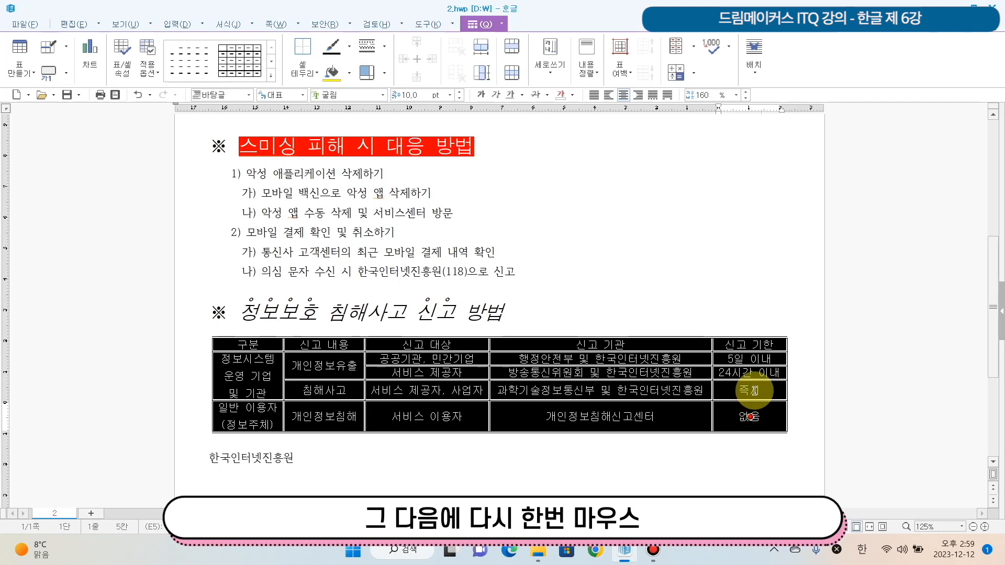
{"action": "right_click", "coordinate": [755, 390]}
{"action": "mouse_move", "coordinate": [842, 216]}
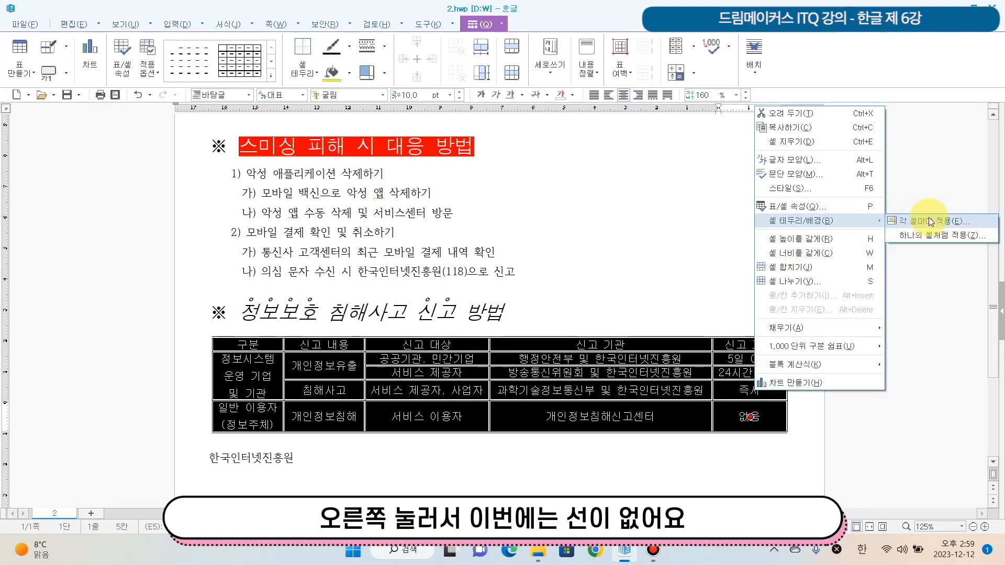
{"action": "left_click", "coordinate": [930, 221]}
{"action": "left_click", "coordinate": [390, 163]}
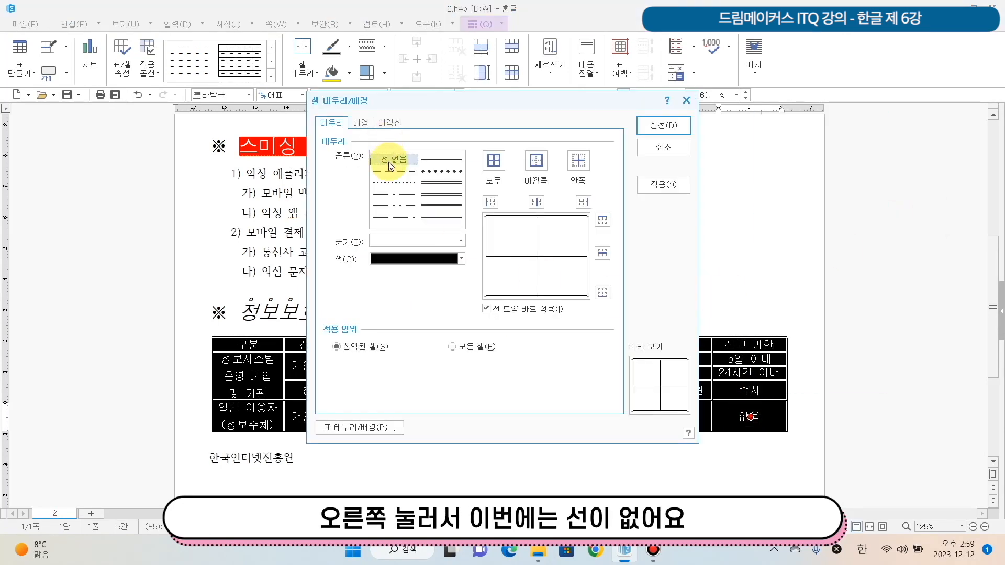
{"action": "left_click", "coordinate": [492, 203]}
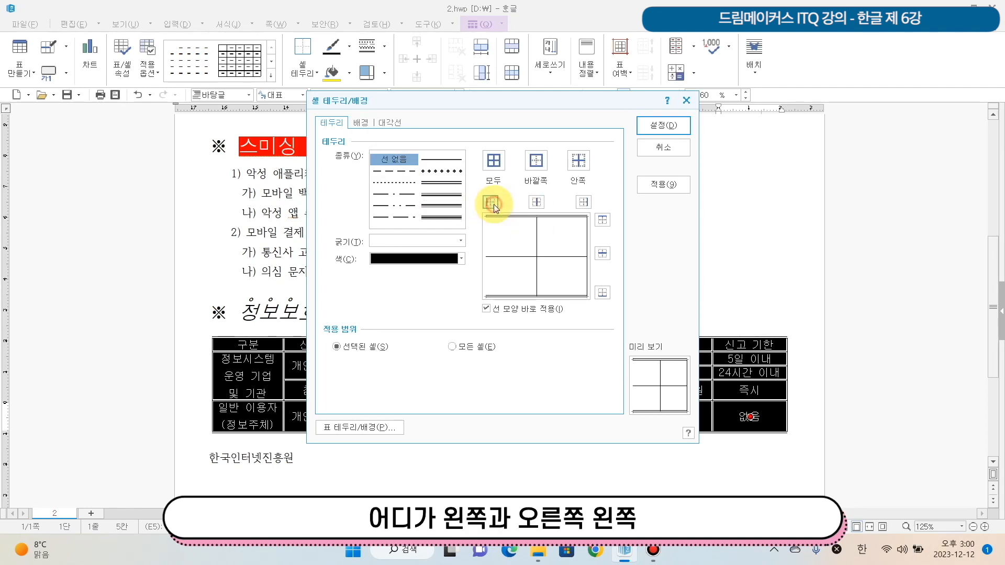
{"action": "left_click", "coordinate": [586, 205]}
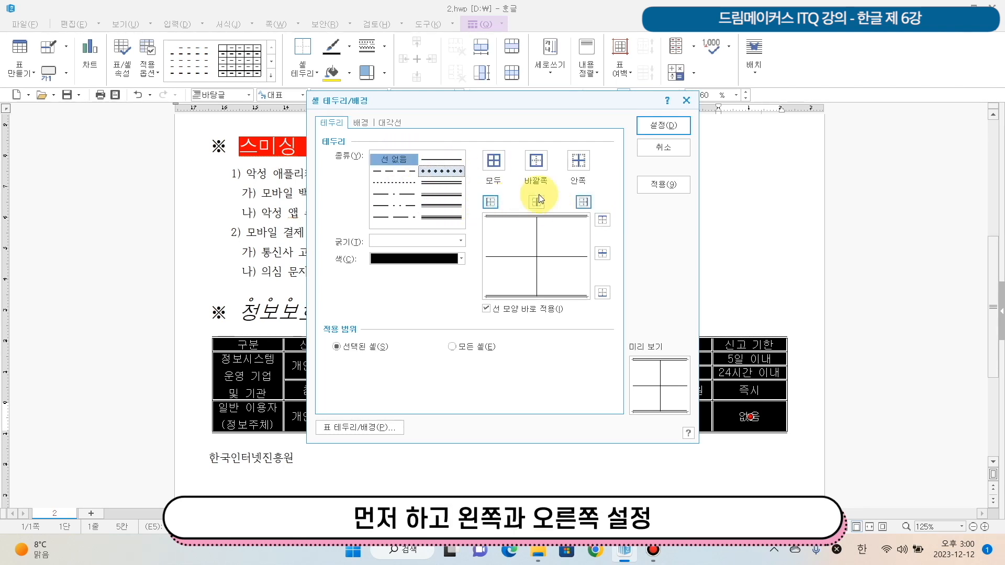
{"action": "left_click", "coordinate": [676, 128]}
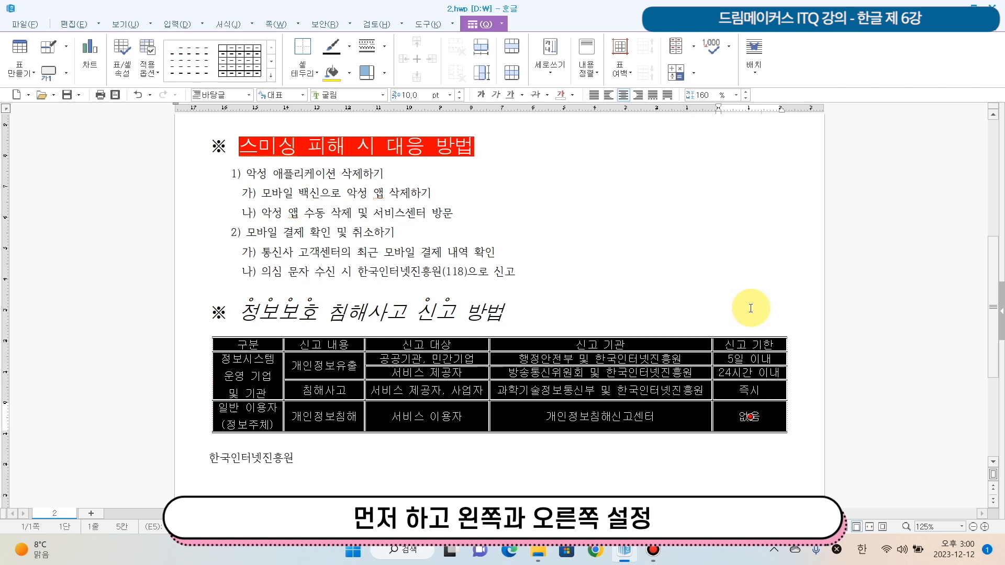
{"action": "left_click", "coordinate": [796, 307]}
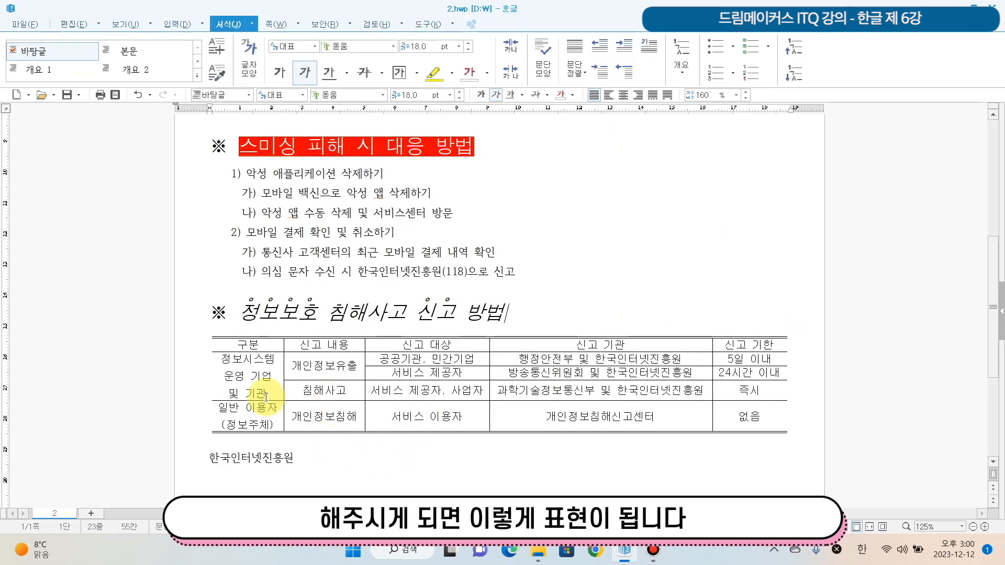
- Fill the table's header row with a vertical (수직) gradient from white to yellow
{"action": "left_click_drag", "start_coordinate": [246, 346], "coordinate": [756, 351]}
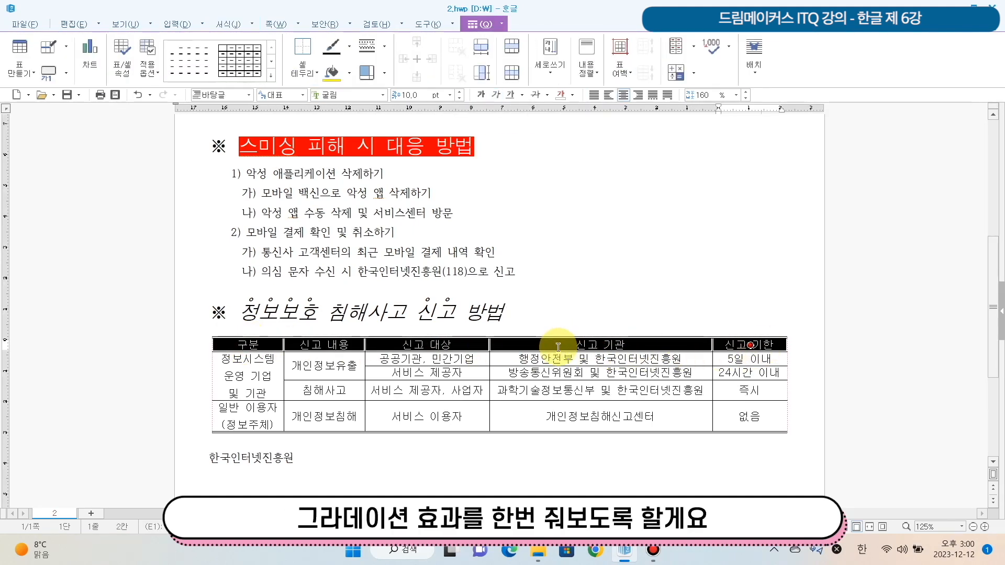
{"action": "right_click", "coordinate": [301, 344]}
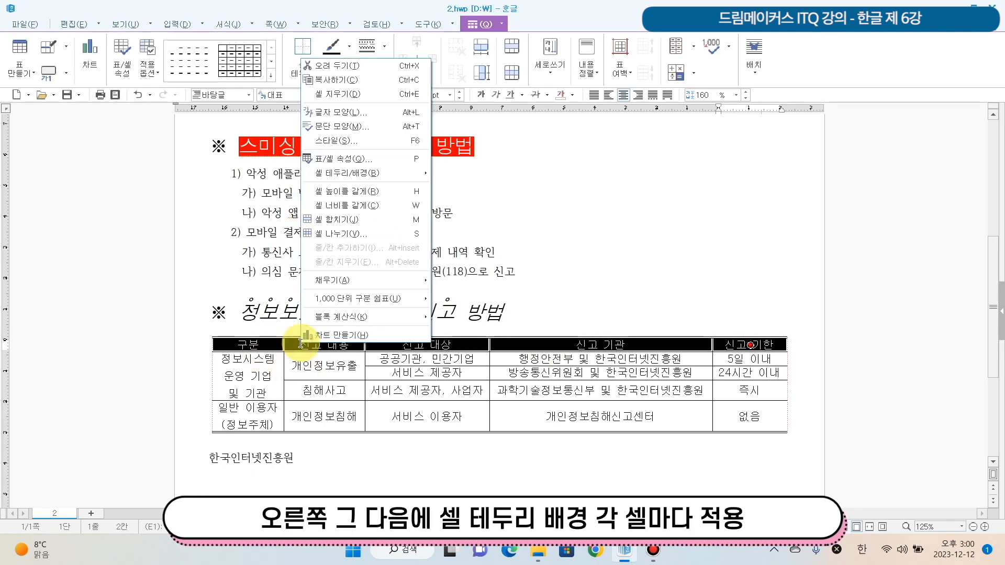
{"action": "mouse_move", "coordinate": [391, 170]}
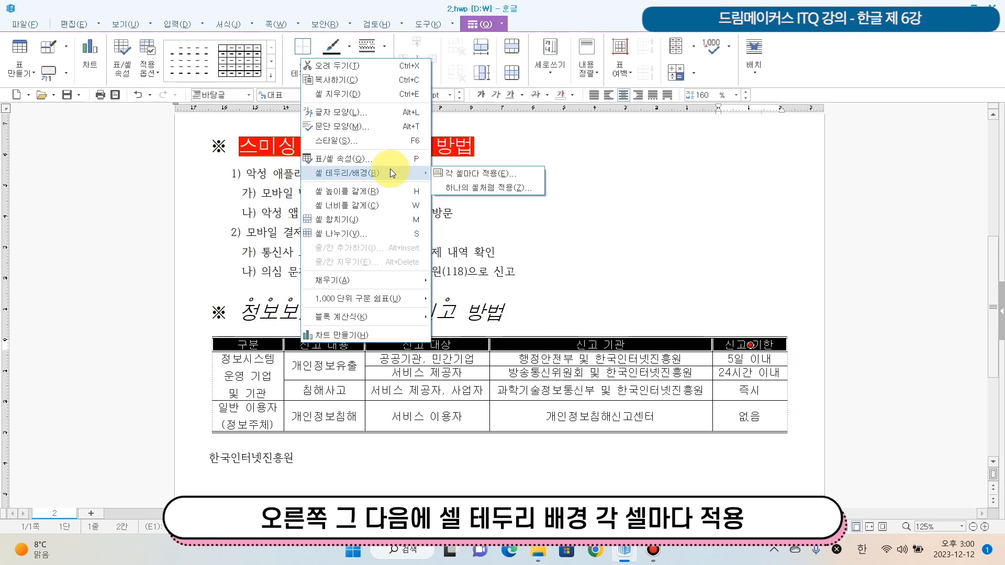
{"action": "left_click", "coordinate": [483, 174]}
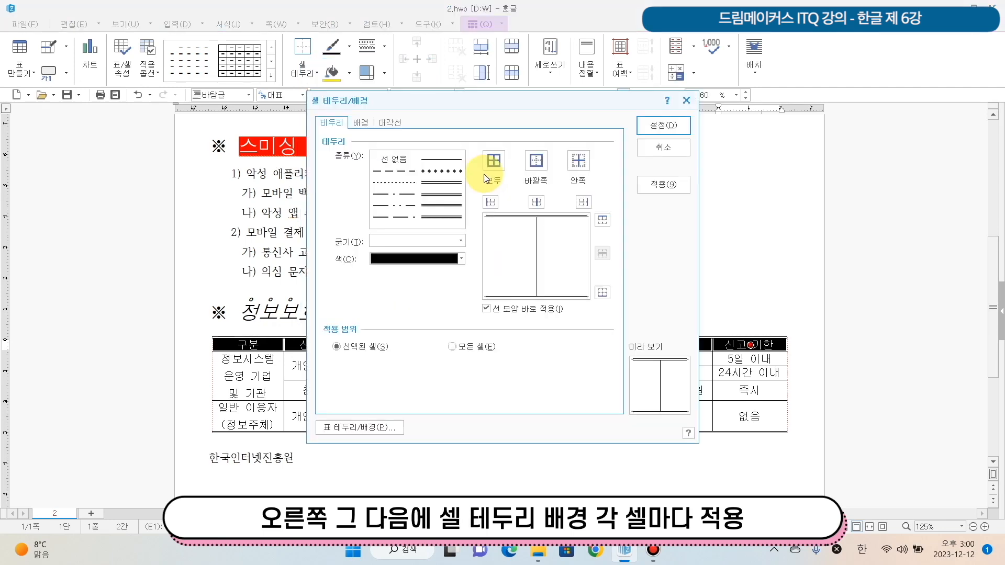
{"action": "left_click", "coordinate": [360, 124]}
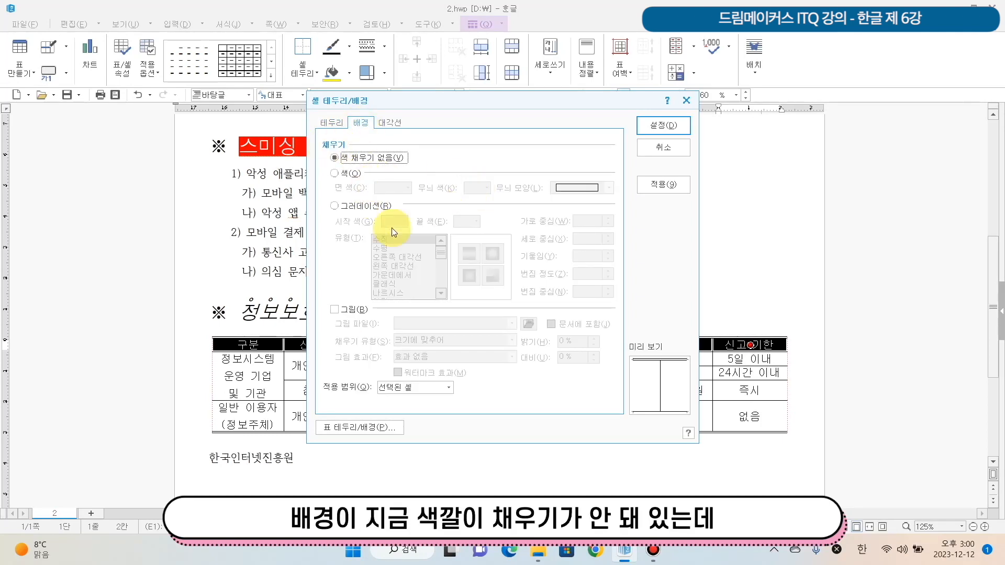
{"action": "left_click", "coordinate": [342, 204]}
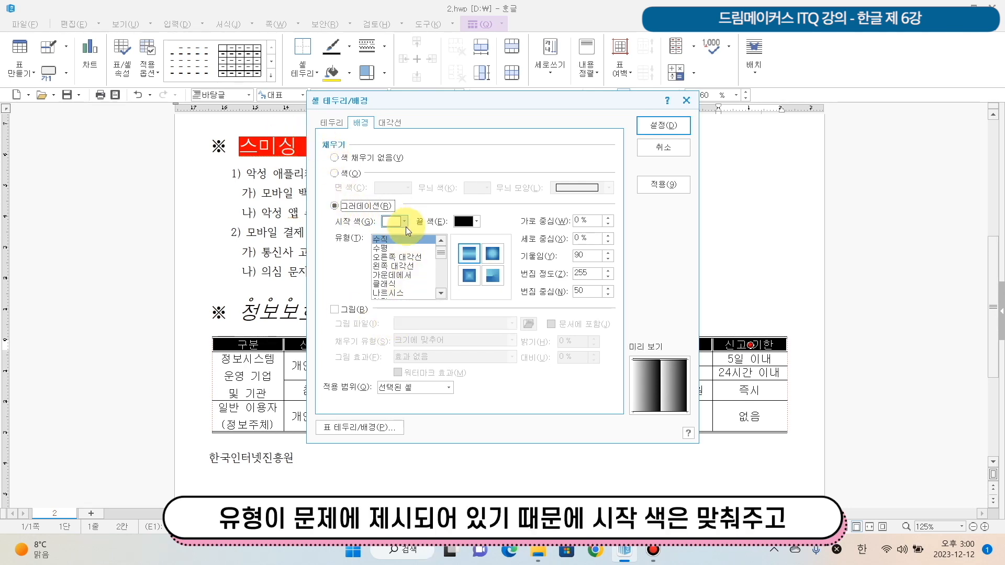
{"action": "left_click", "coordinate": [475, 221]}
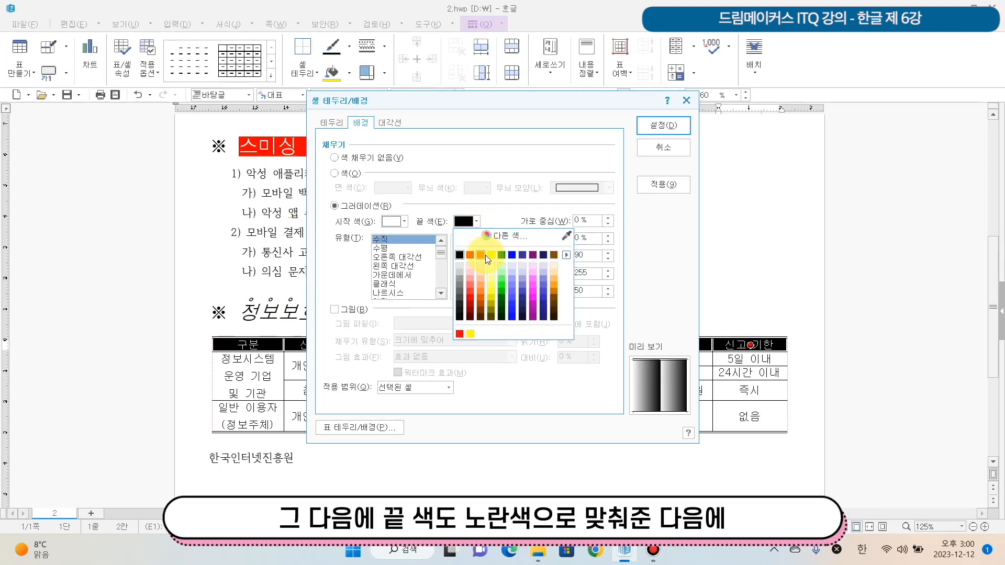
{"action": "left_click", "coordinate": [491, 254]}
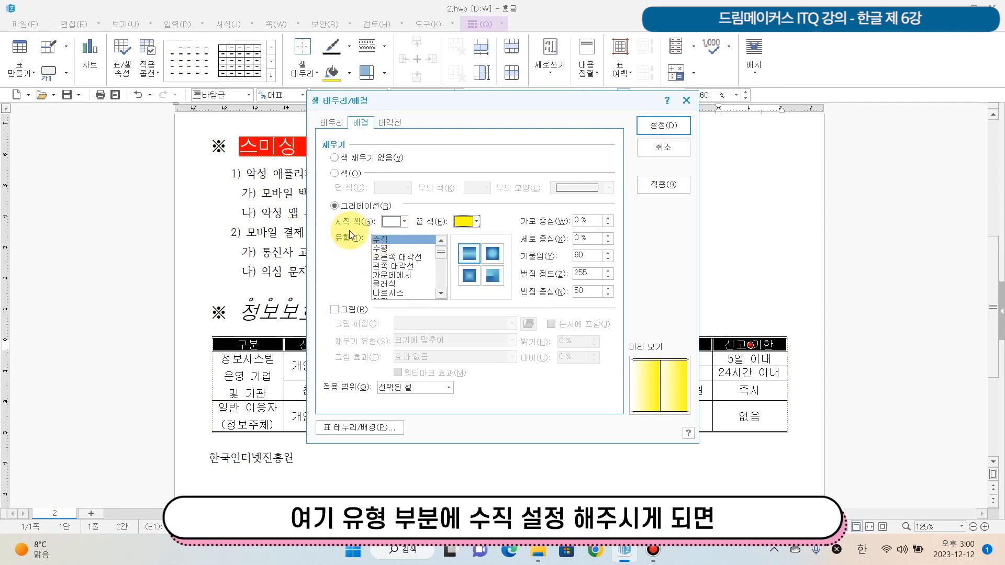
{"action": "left_click", "coordinate": [666, 126]}
{"action": "left_click", "coordinate": [768, 322]}
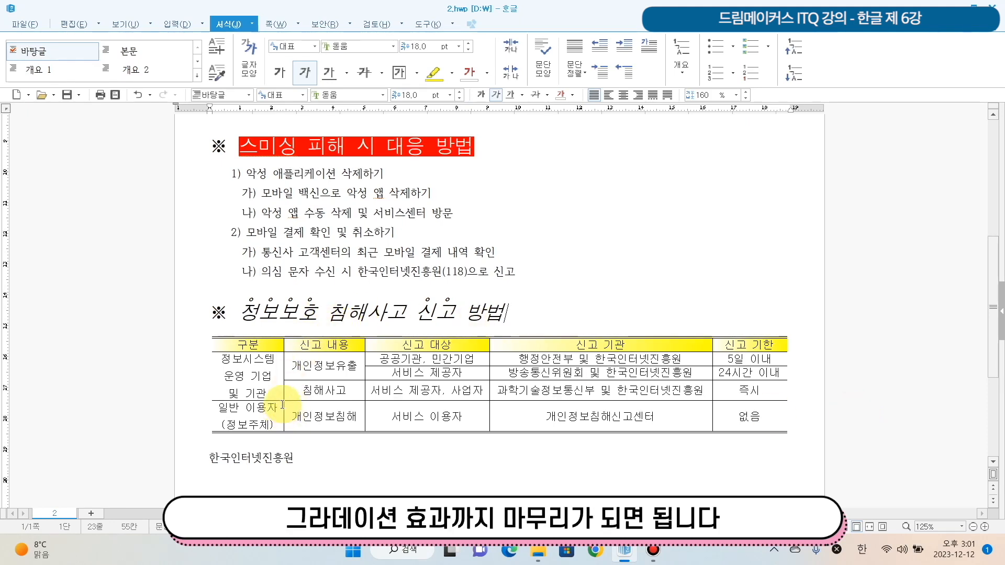
- Give the table's header row a 0.5 mm double-line bottom border
{"action": "left_click", "coordinate": [228, 344]}
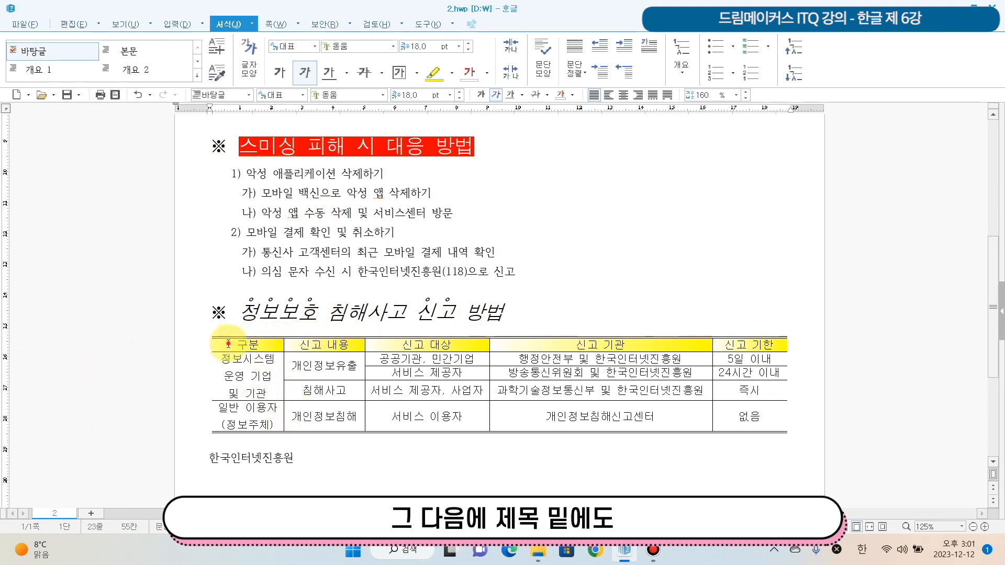
{"action": "left_click_drag", "start_coordinate": [228, 344], "coordinate": [754, 346]}
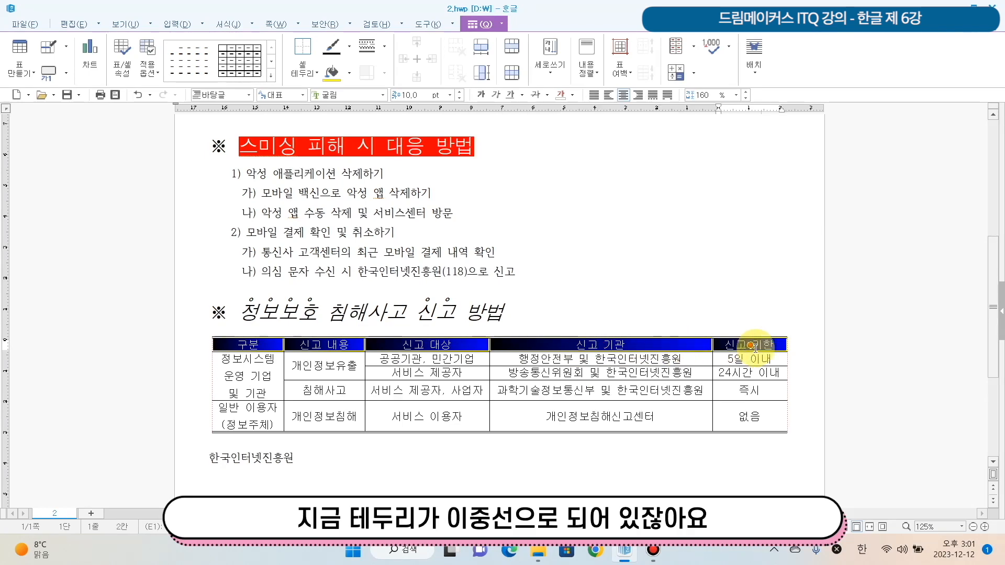
{"action": "right_click", "coordinate": [653, 344]}
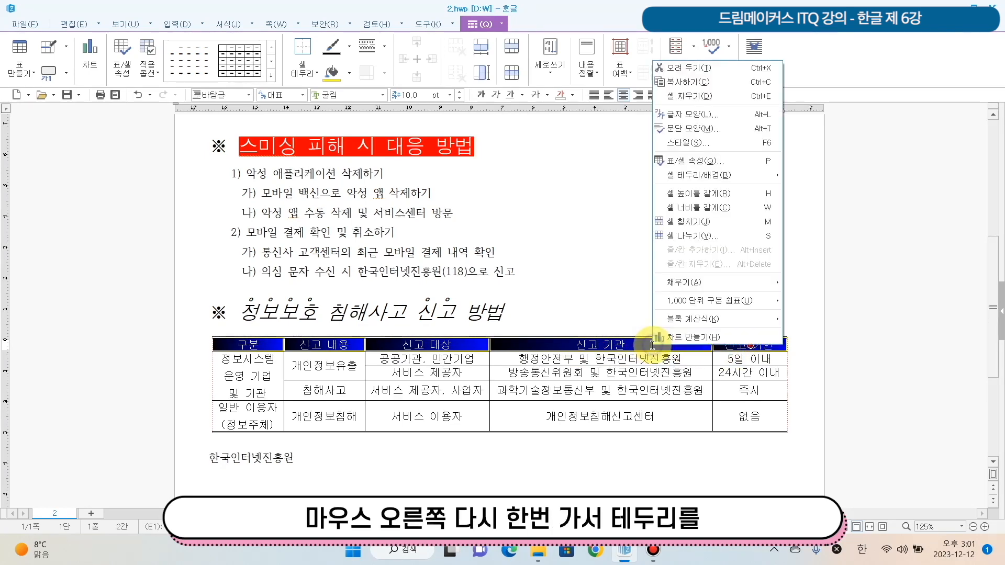
{"action": "mouse_move", "coordinate": [768, 175]}
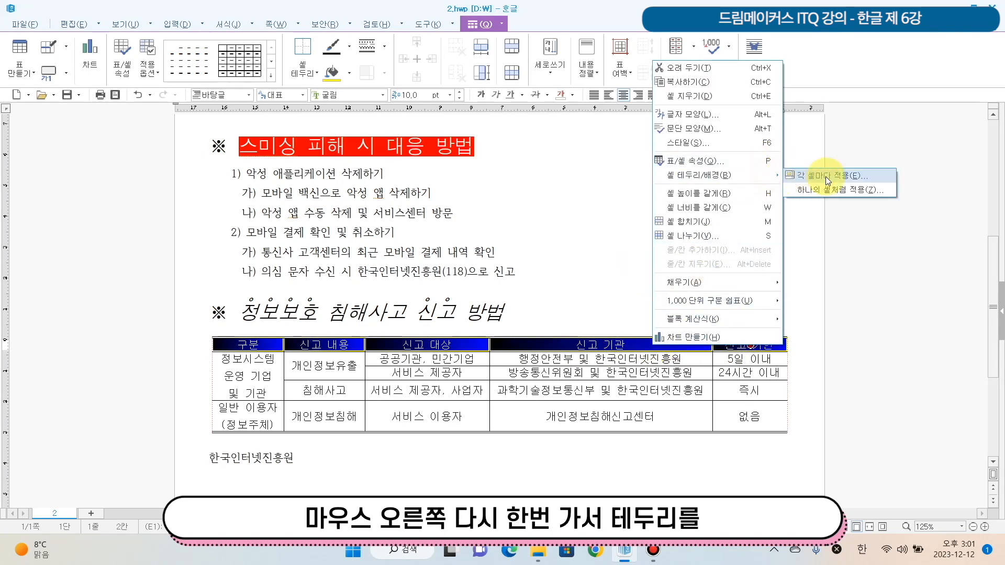
{"action": "left_click", "coordinate": [825, 177]}
{"action": "left_click", "coordinate": [332, 124]}
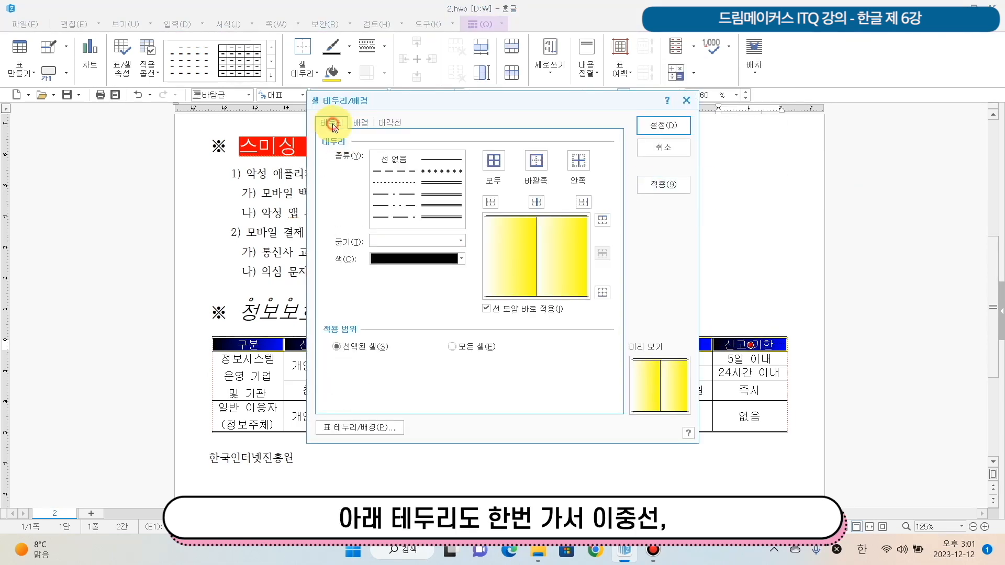
{"action": "left_click", "coordinate": [437, 180]}
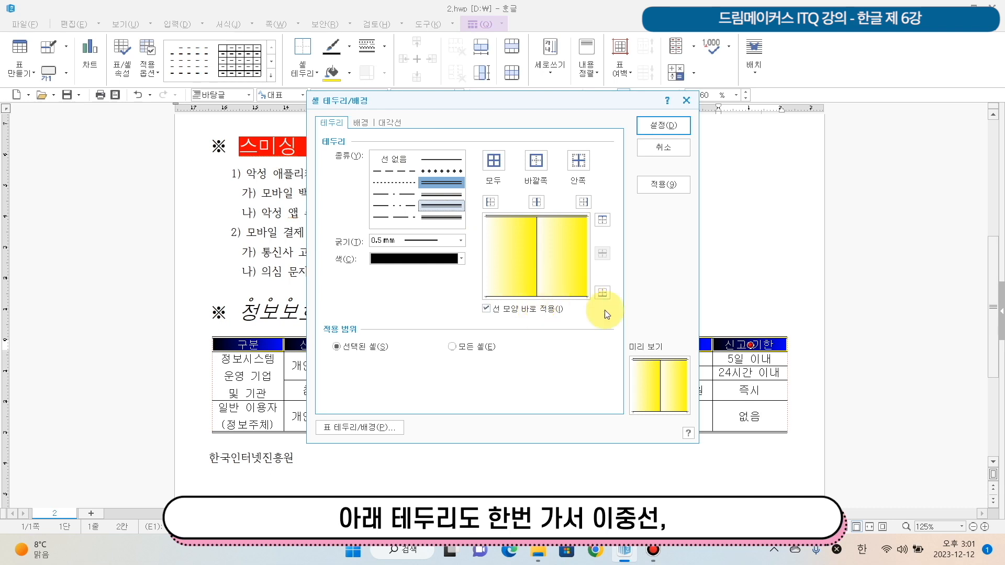
{"action": "left_click", "coordinate": [604, 293]}
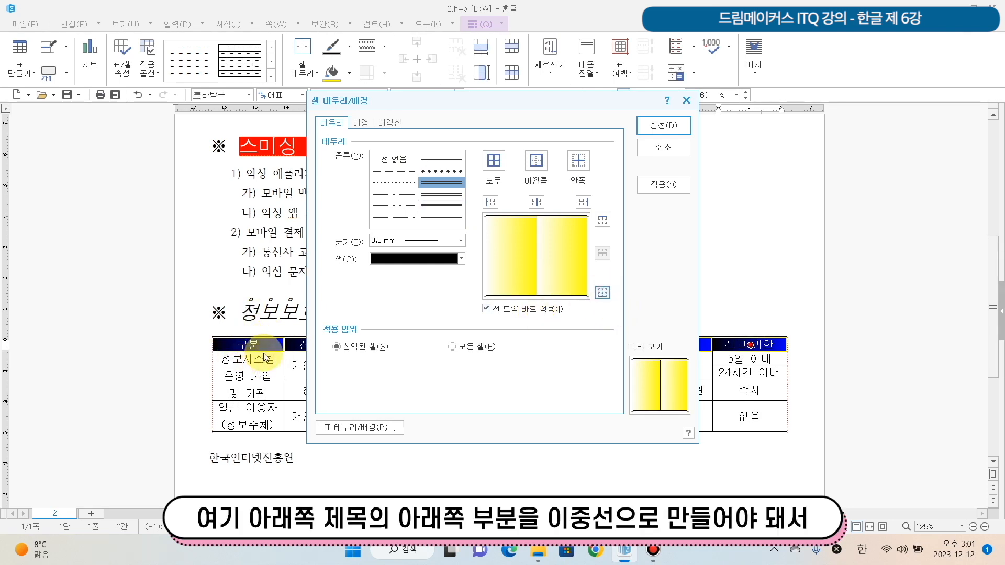
{"action": "left_click", "coordinate": [671, 125]}
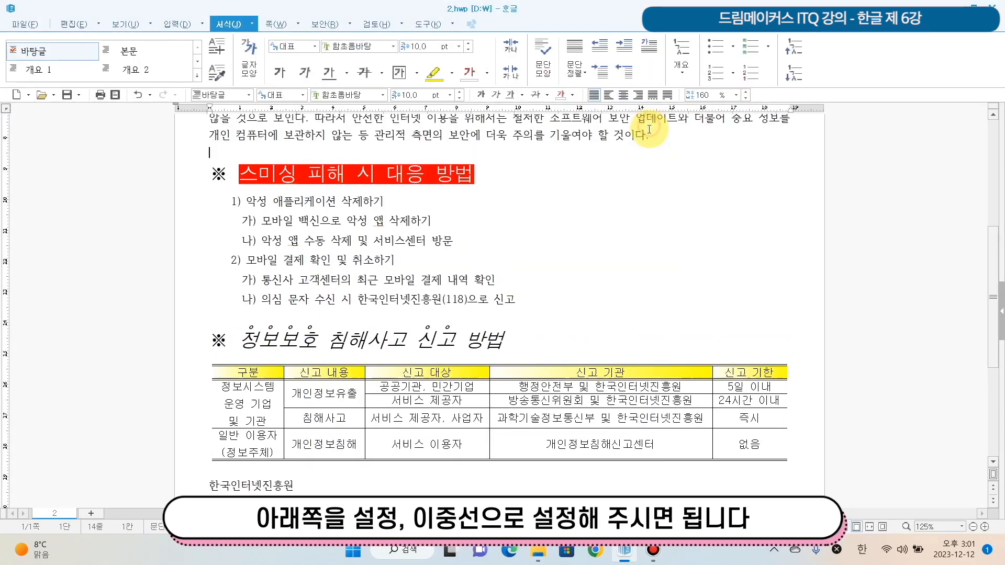
- Right-align the organization name 한국인터넷진흥원 below the table and set its font to 궁서
{"action": "scroll", "coordinate": [763, 394], "scroll_direction": "down", "scroll_amount": 3}
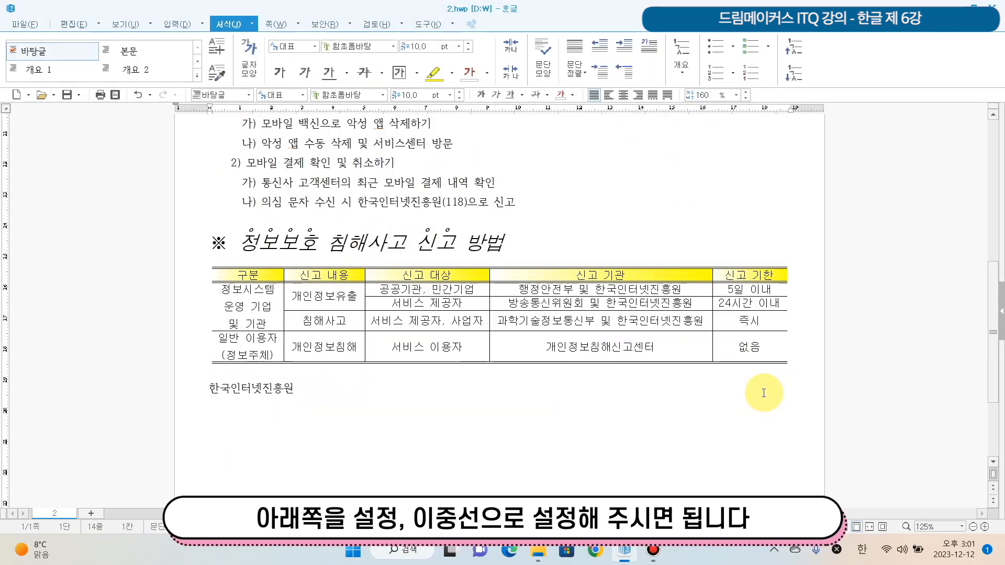
{"action": "scroll", "coordinate": [764, 393], "scroll_direction": "down", "scroll_amount": 3}
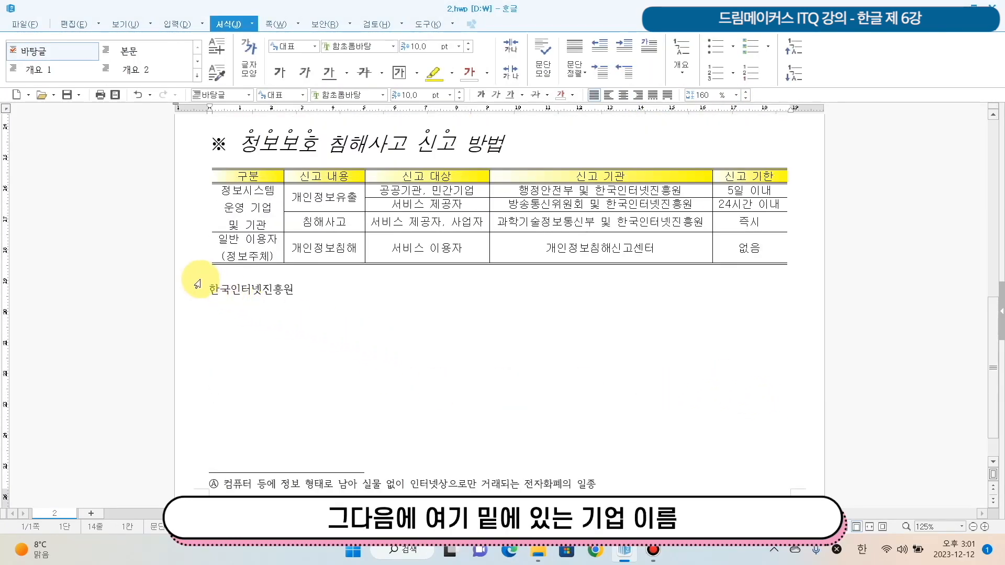
{"action": "left_click_drag", "start_coordinate": [208, 289], "coordinate": [381, 292]}
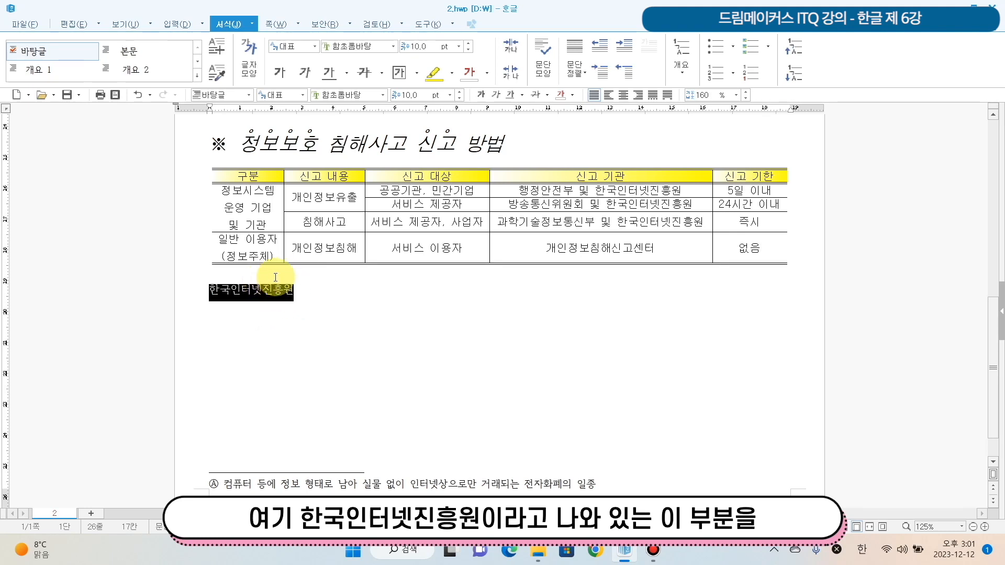
{"action": "left_click", "coordinate": [639, 99]}
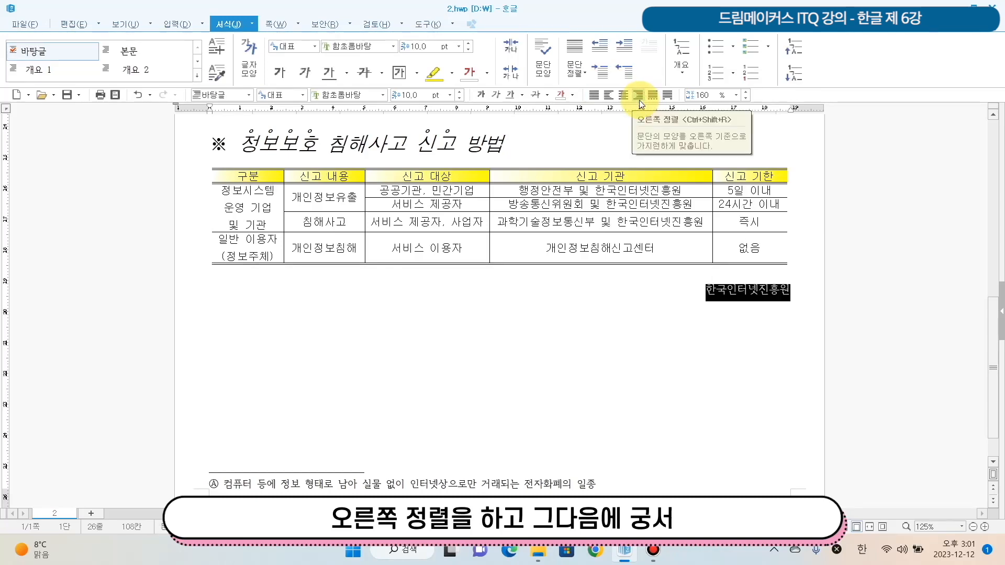
{"action": "left_click", "coordinate": [383, 95]}
{"action": "scroll", "coordinate": [366, 183], "scroll_direction": "up", "scroll_amount": 10}
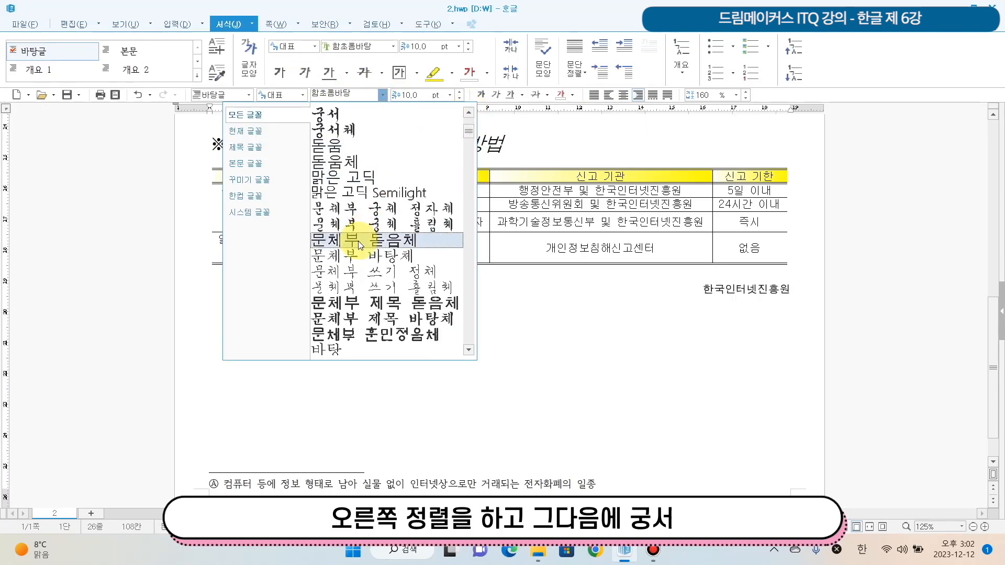
{"action": "left_click", "coordinate": [345, 145]}
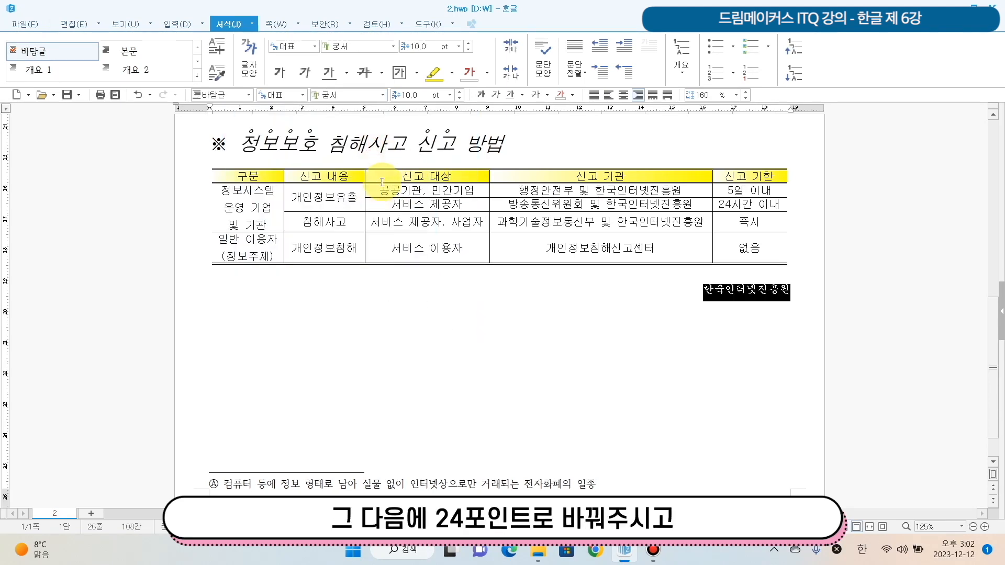
- Set the organization name 한국인터넷진흥원 to 24 pt and bold
{"action": "left_click", "coordinate": [449, 95]}
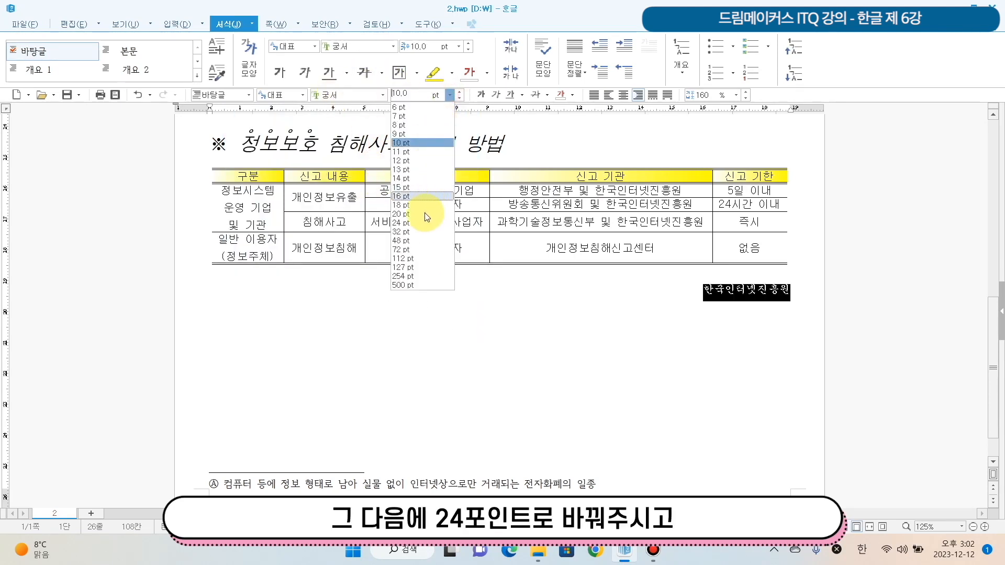
{"action": "left_click", "coordinate": [422, 222]}
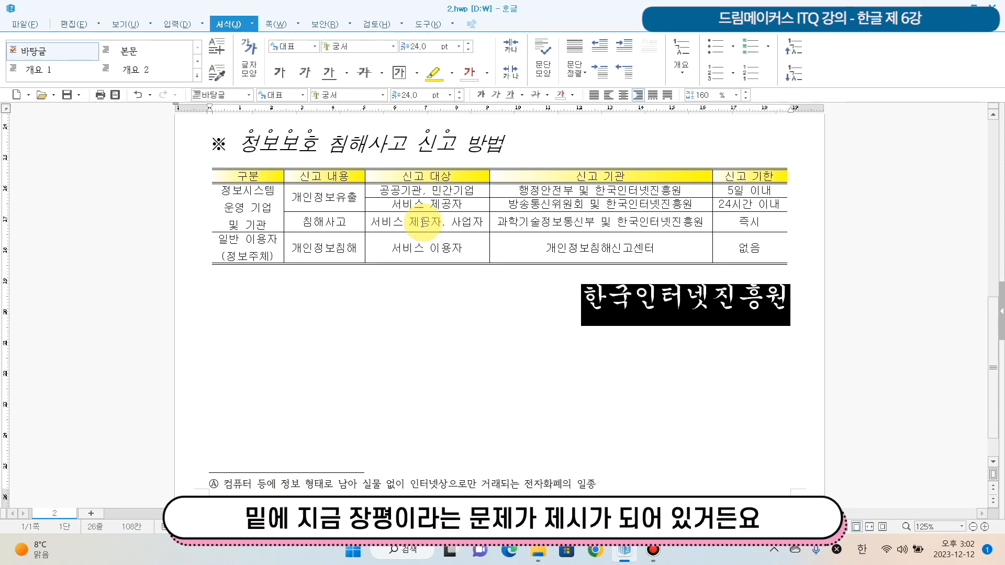
{"action": "left_click", "coordinate": [481, 100]}
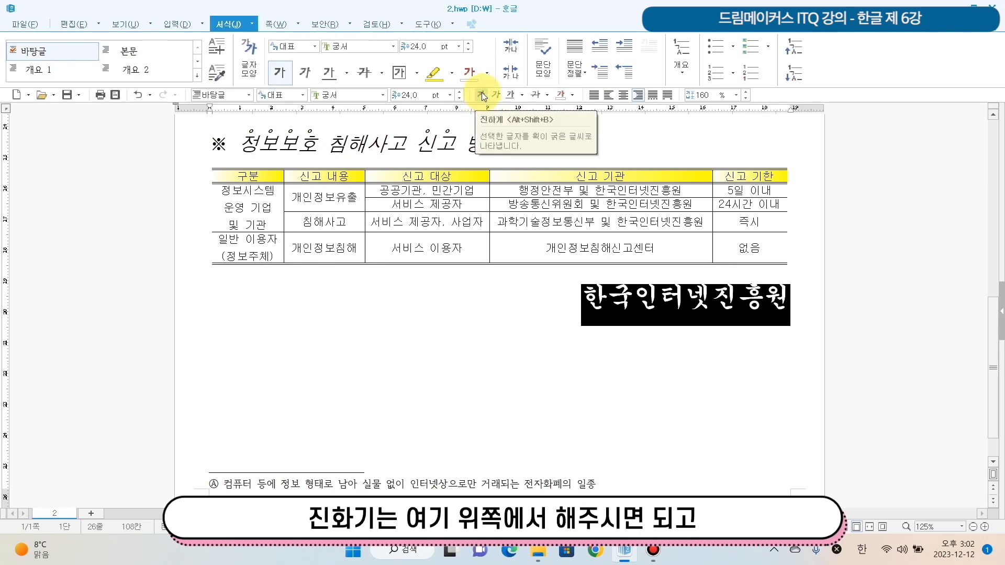
- Set the character width (장평) of the organization name 한국인터넷진흥원 to 105%
{"action": "right_click", "coordinate": [731, 309]}
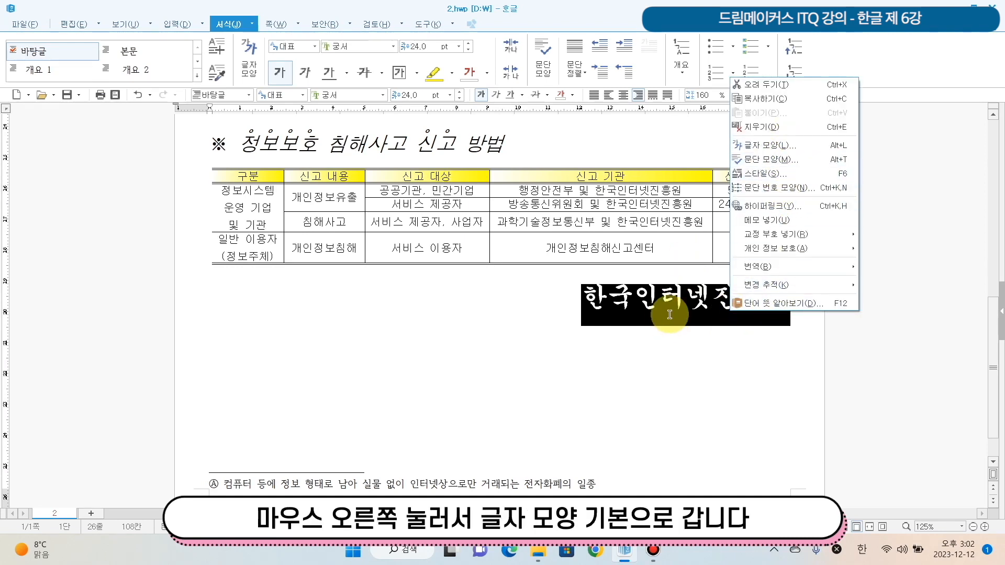
{"action": "right_click", "coordinate": [678, 300]}
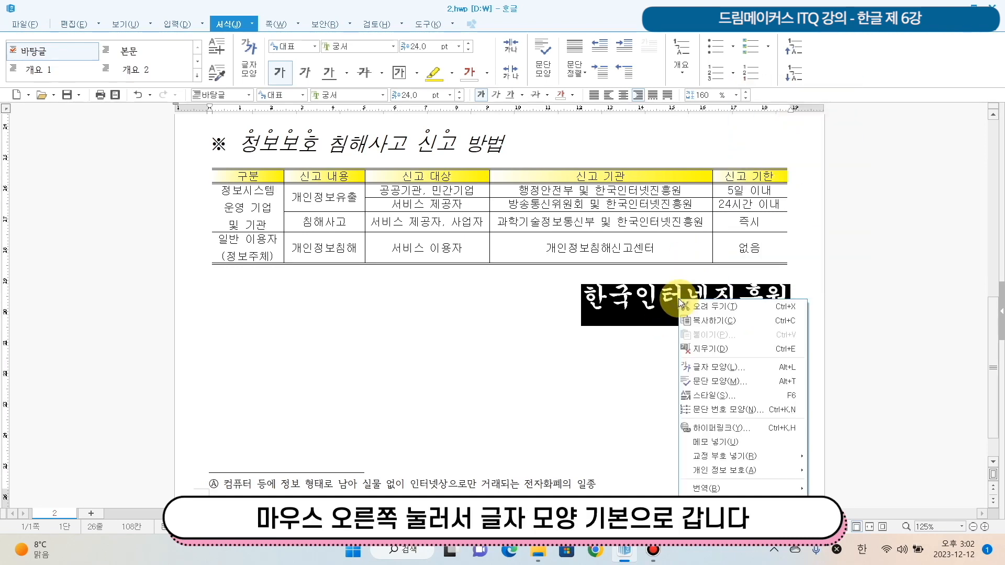
{"action": "left_click", "coordinate": [765, 366]}
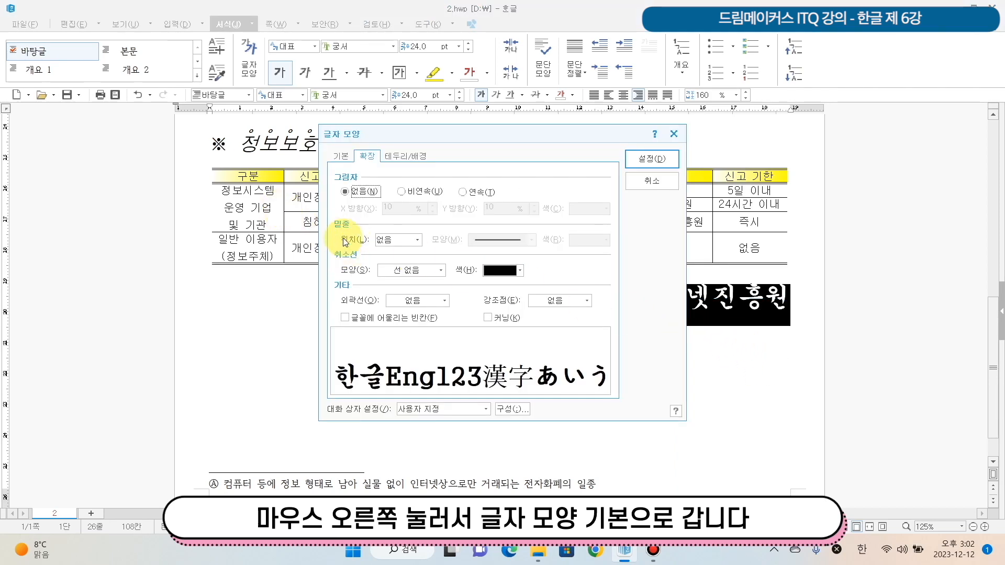
{"action": "left_click", "coordinate": [345, 156]}
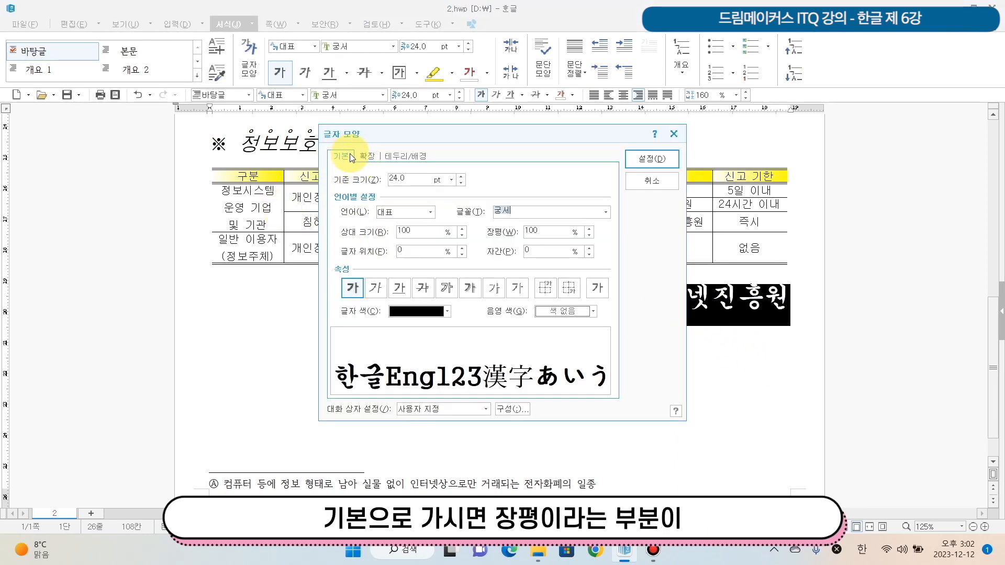
{"action": "left_click_drag", "start_coordinate": [548, 235], "coordinate": [520, 228]}
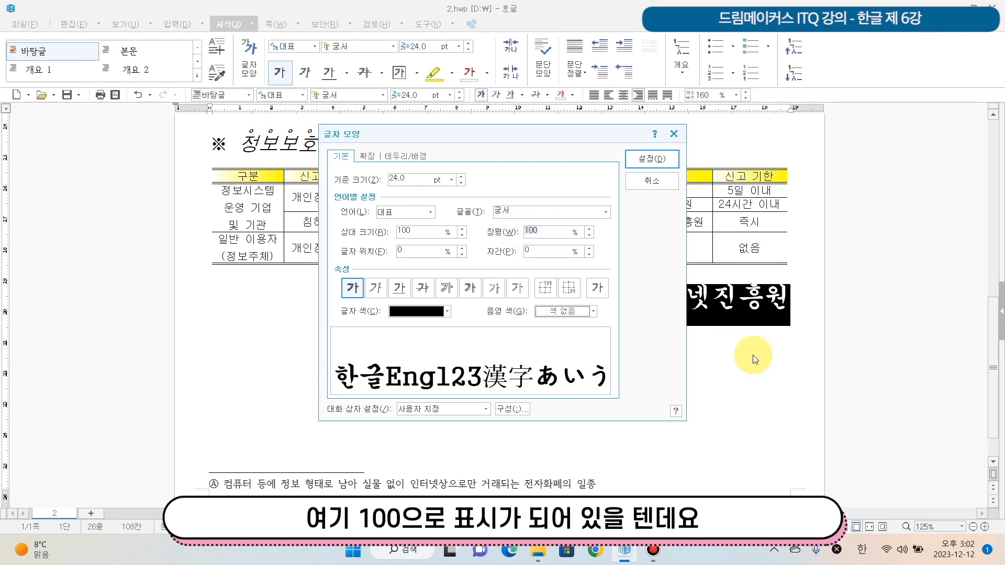
{"action": "type", "text": "105"}
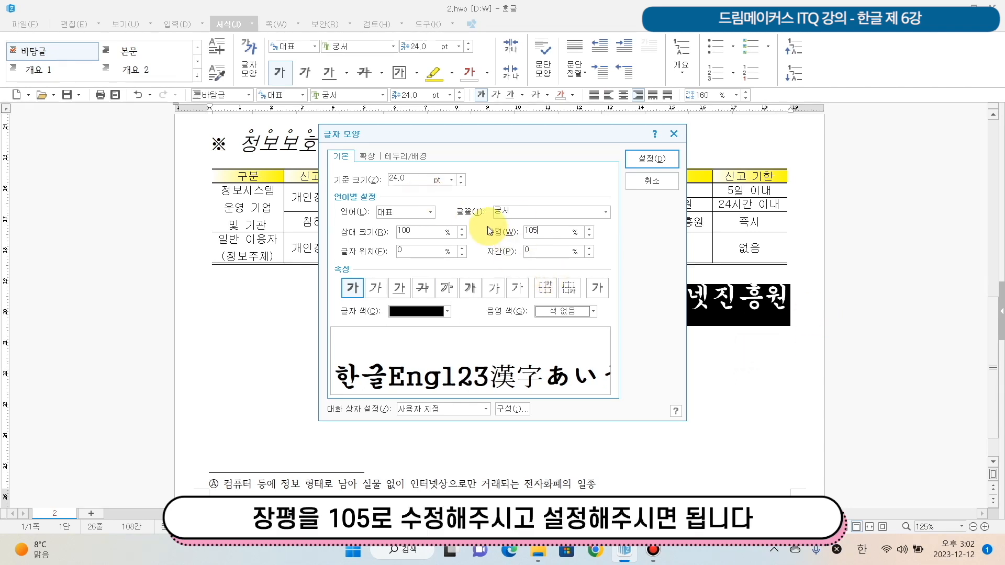
{"action": "left_click", "coordinate": [655, 160]}
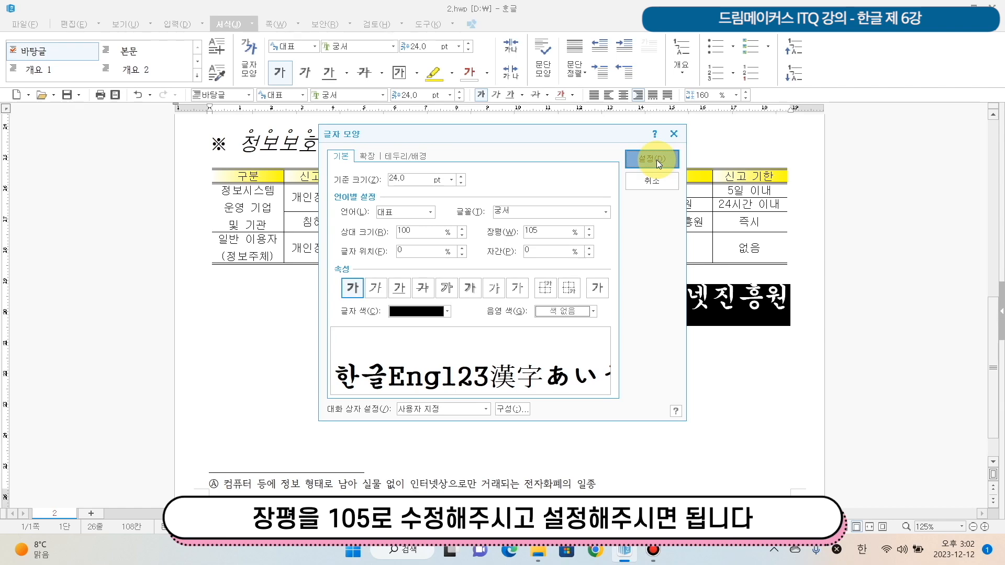
- Start adding a page number (쪽 번호 매기기), placed at the page's lower right corner with the dashes (줄표 넣기) turned off
{"action": "scroll", "coordinate": [695, 399], "scroll_direction": "down", "scroll_amount": 2}
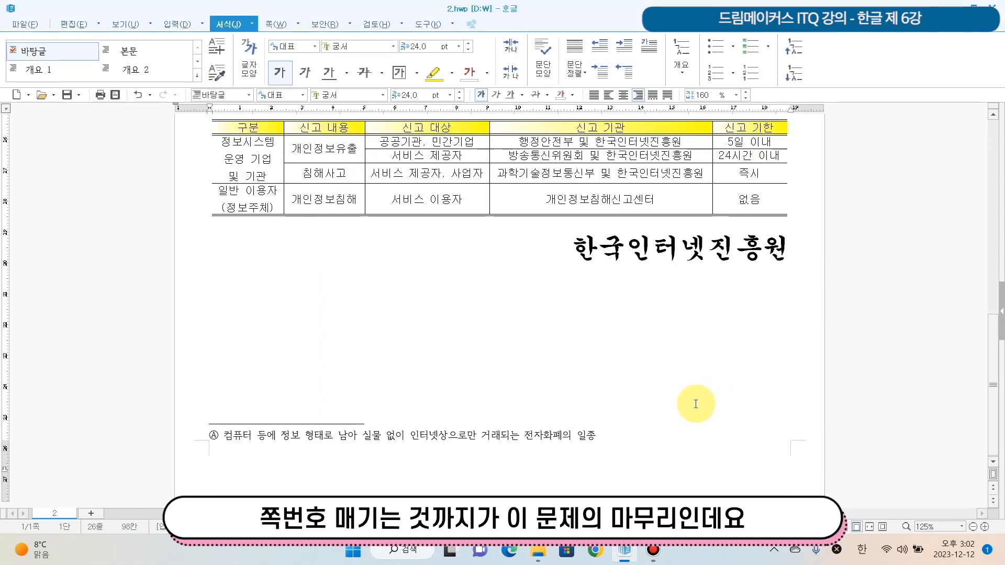
{"action": "scroll", "coordinate": [695, 404], "scroll_direction": "up", "scroll_amount": 10}
{"action": "scroll", "coordinate": [694, 402], "scroll_direction": "down", "scroll_amount": 10}
{"action": "left_click", "coordinate": [812, 260]}
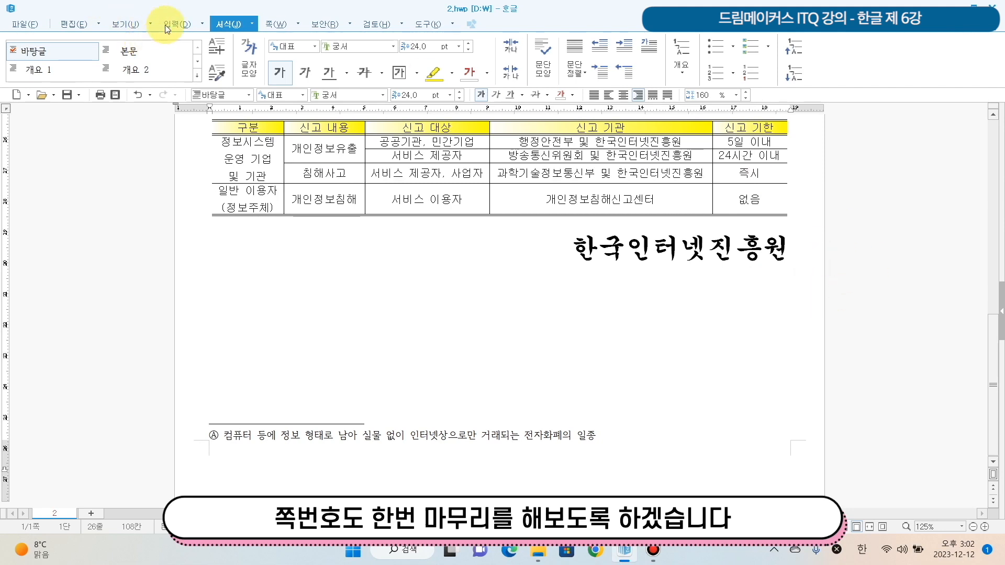
{"action": "left_click", "coordinate": [285, 23]}
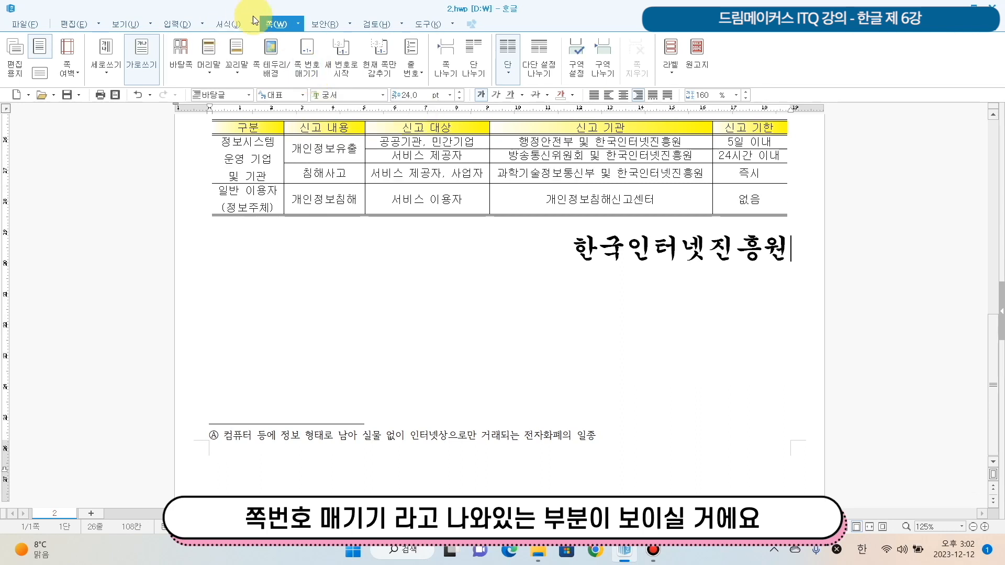
{"action": "left_click", "coordinate": [308, 79]}
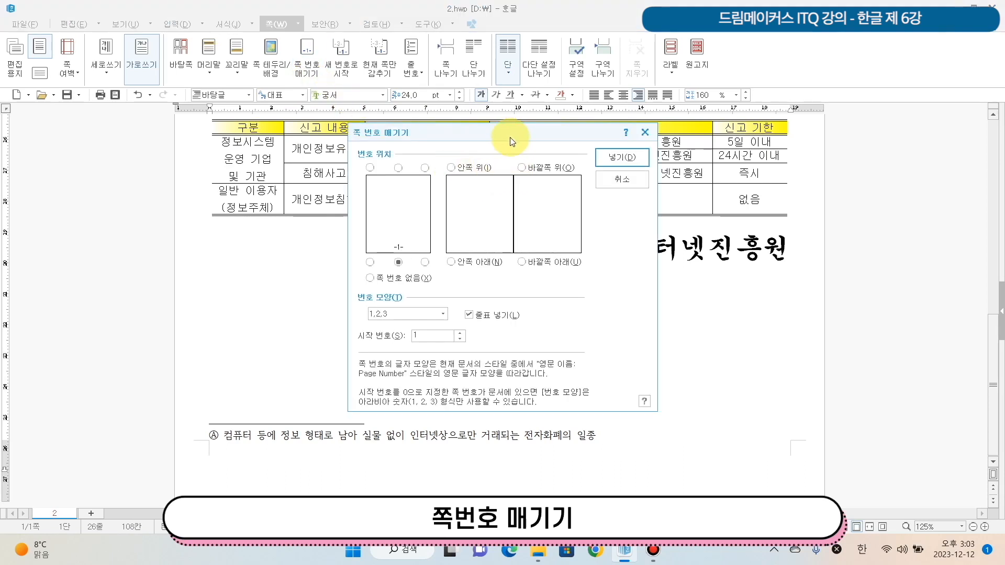
{"action": "left_click_drag", "start_coordinate": [510, 137], "coordinate": [494, 118]}
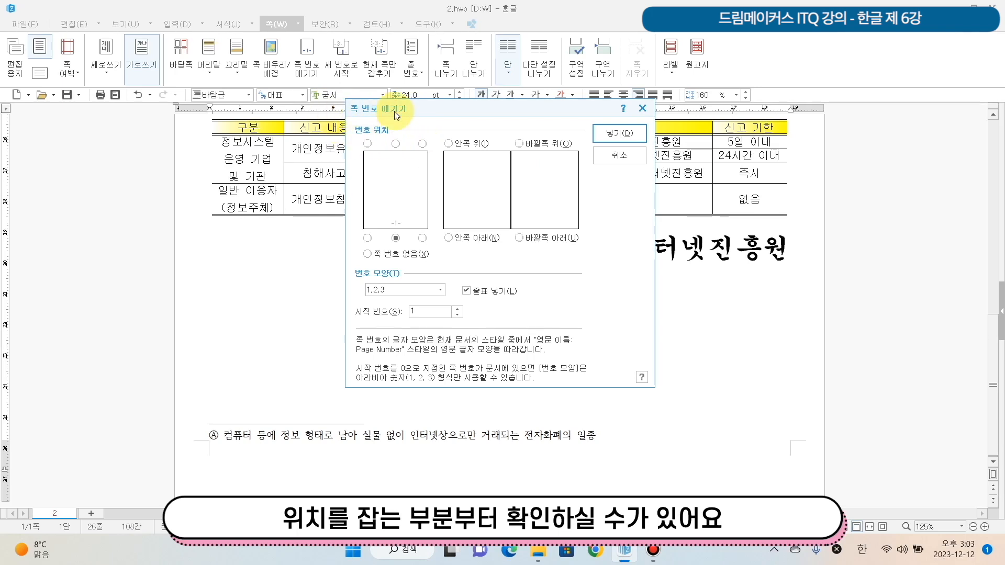
{"action": "left_click", "coordinate": [421, 239]}
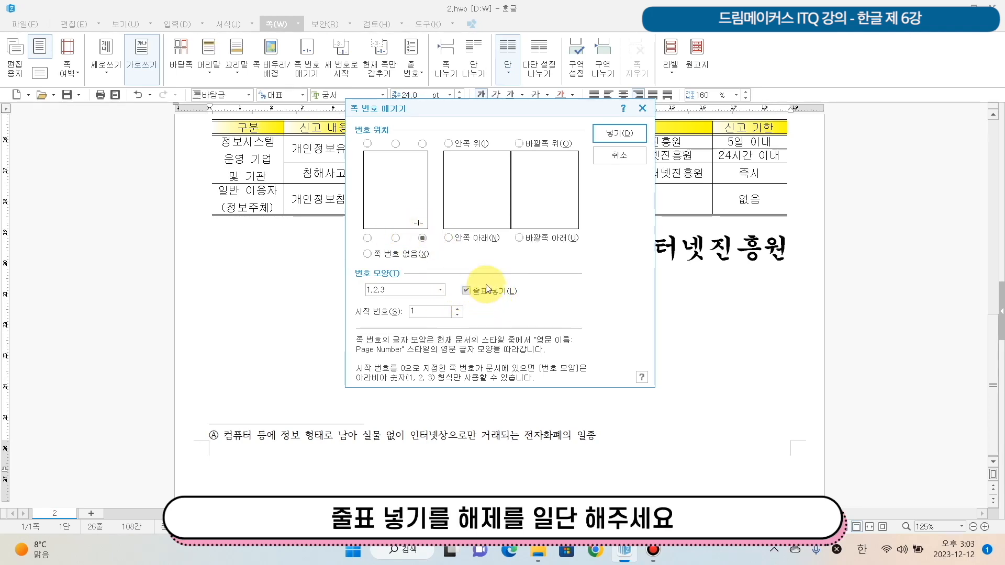
{"action": "left_click", "coordinate": [466, 289]}
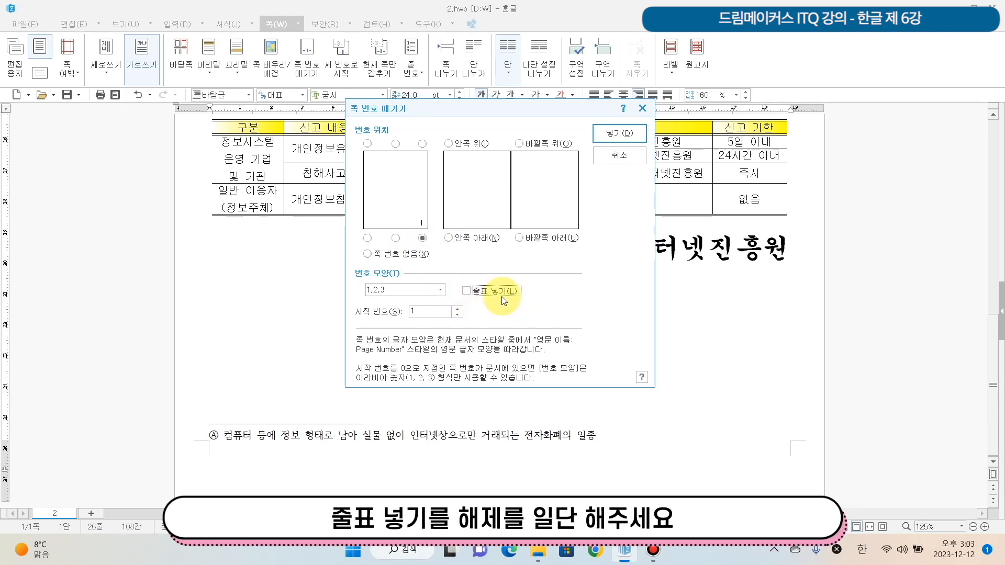
- Choose the circled number format ①,②,③ with starting number 5 and insert the page number
{"action": "left_click", "coordinate": [441, 290]}
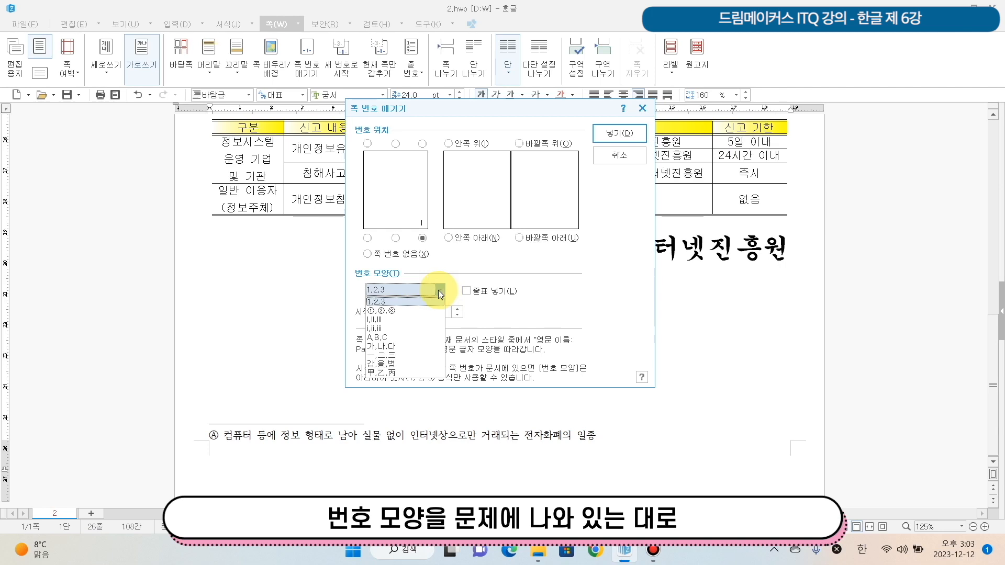
{"action": "left_click", "coordinate": [407, 311]}
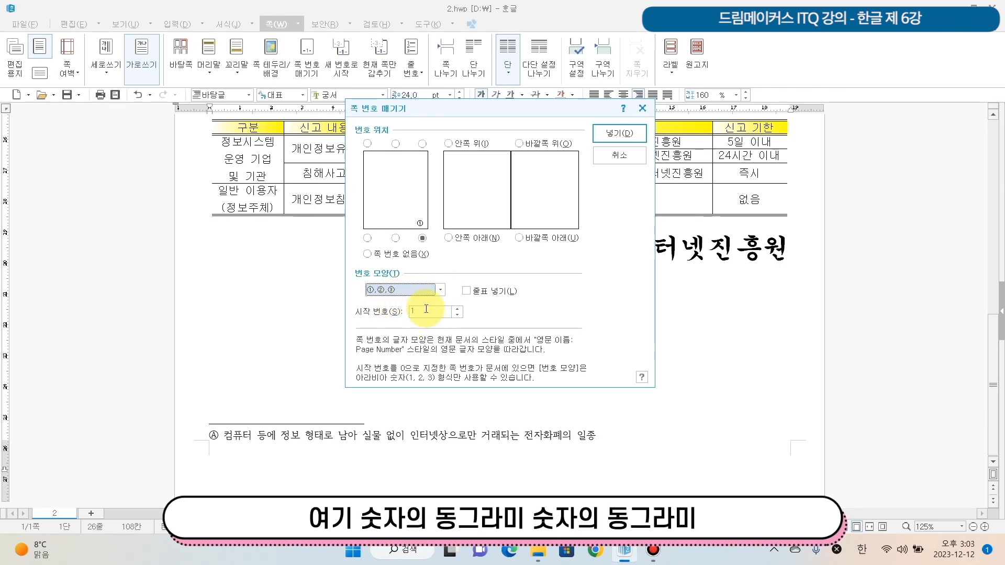
{"action": "left_click", "coordinate": [460, 309]}
{"action": "left_click", "coordinate": [460, 309]}
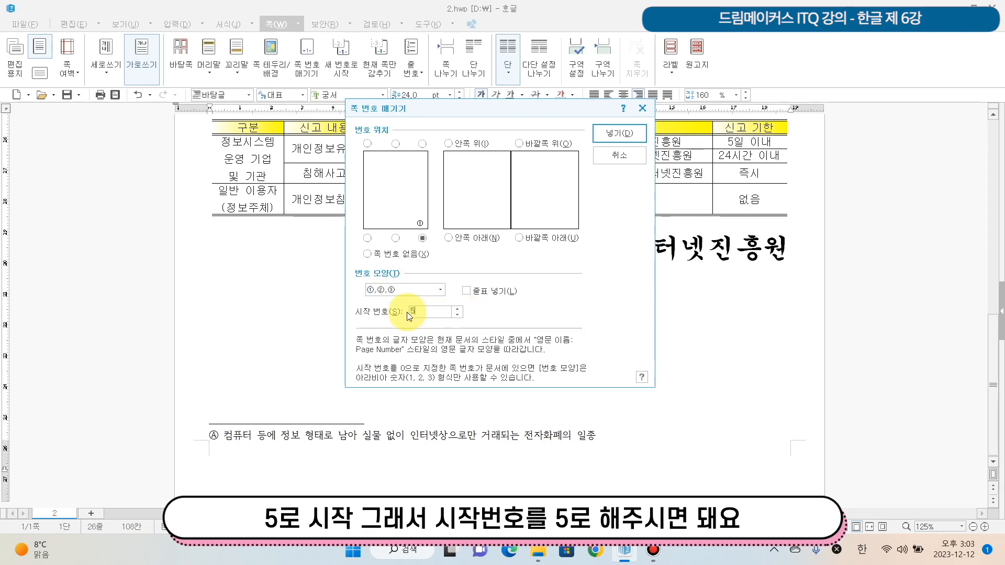
{"action": "left_click", "coordinate": [604, 137]}
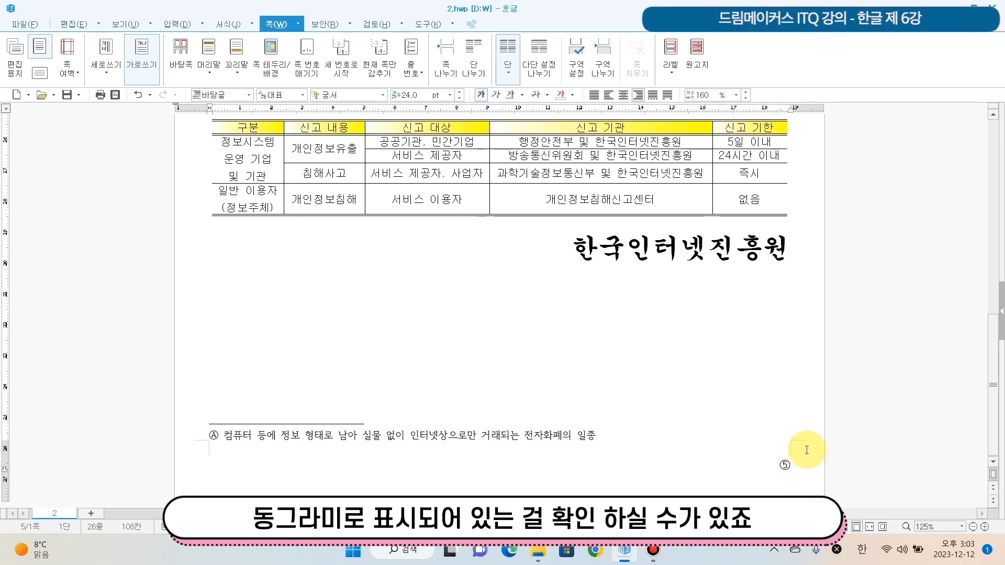
- Review the finished document, from the numbered smishing section through the table and organization name to the page number
{"action": "scroll", "coordinate": [807, 449], "scroll_direction": "up", "scroll_amount": 8}
{"action": "scroll", "coordinate": [801, 441], "scroll_direction": "down", "scroll_amount": 5}
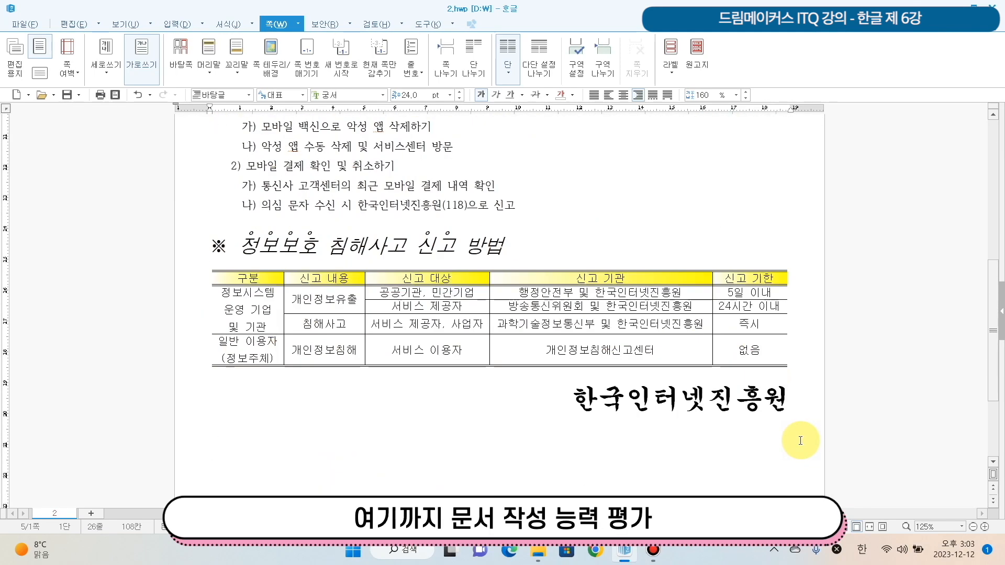
{"action": "scroll", "coordinate": [774, 424], "scroll_direction": "up", "scroll_amount": 3}
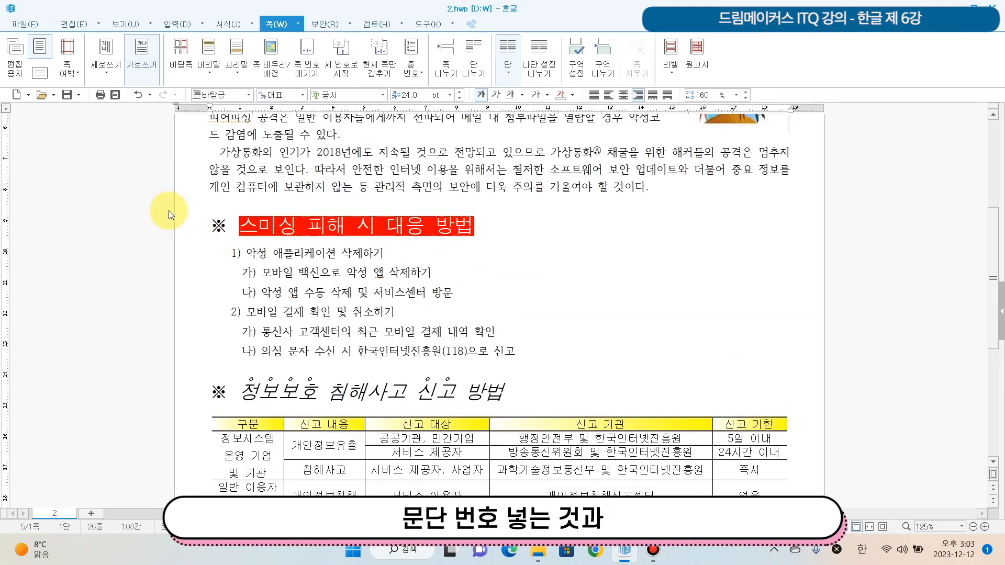
{"action": "scroll", "coordinate": [303, 314], "scroll_direction": "down", "scroll_amount": 2}
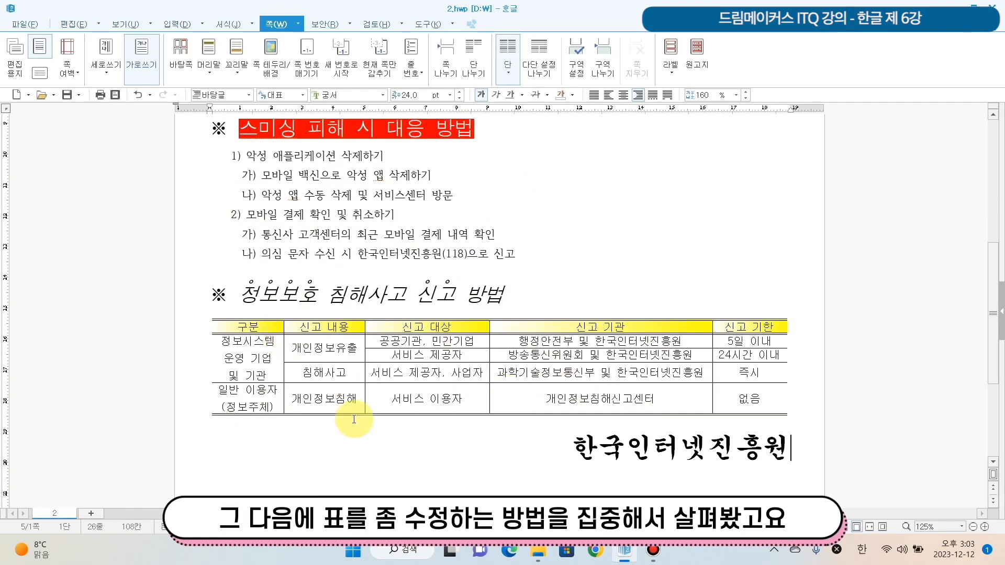
{"action": "scroll", "coordinate": [354, 419], "scroll_direction": "down", "scroll_amount": 3}
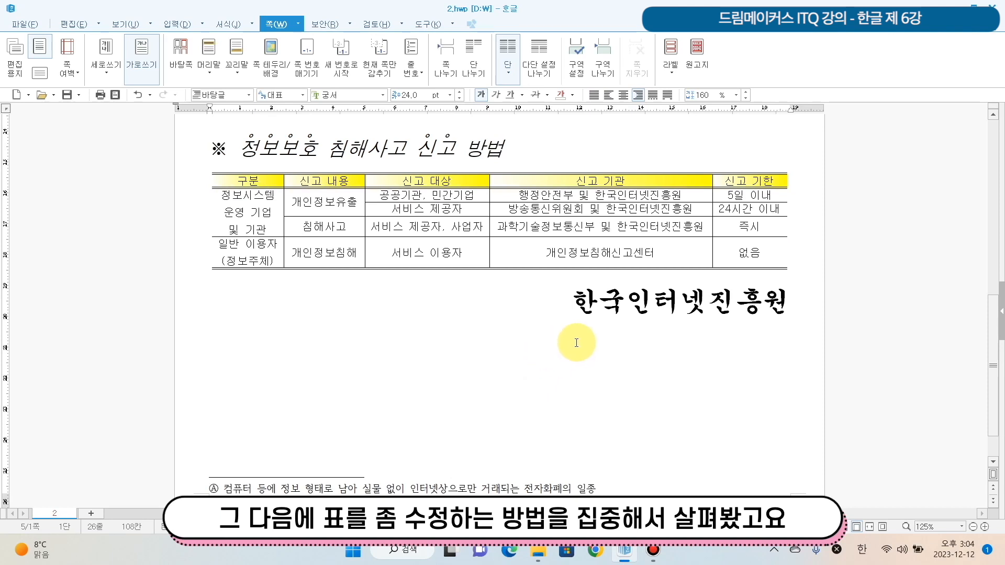
{"action": "scroll", "coordinate": [576, 343], "scroll_direction": "down", "scroll_amount": 1}
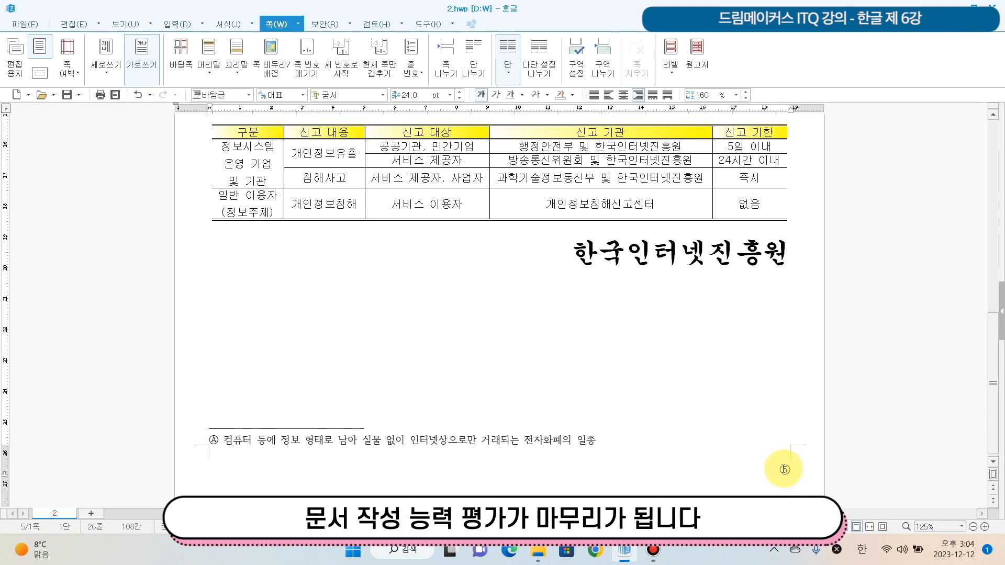
{"action": "scroll", "coordinate": [783, 465], "scroll_direction": "up", "scroll_amount": 7}
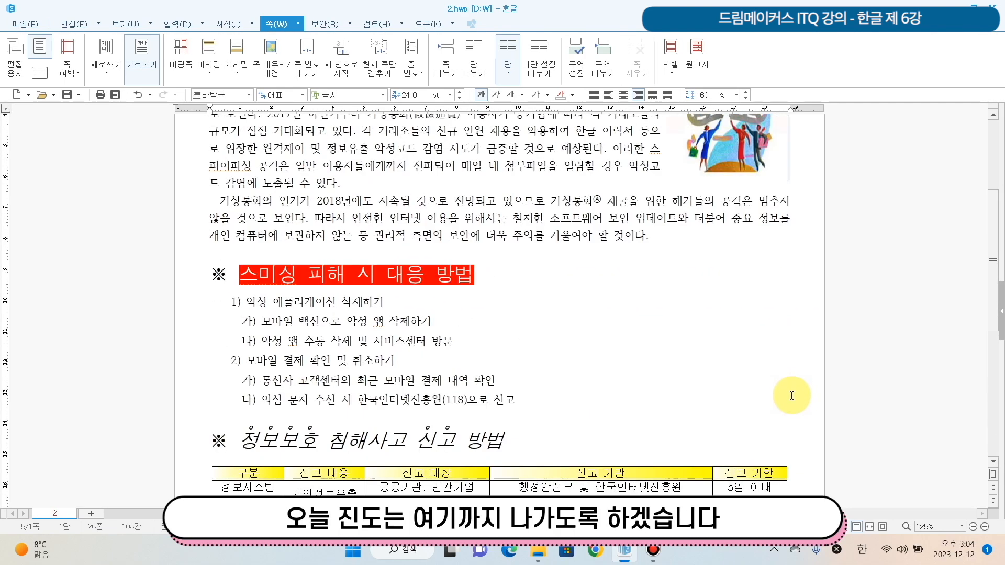